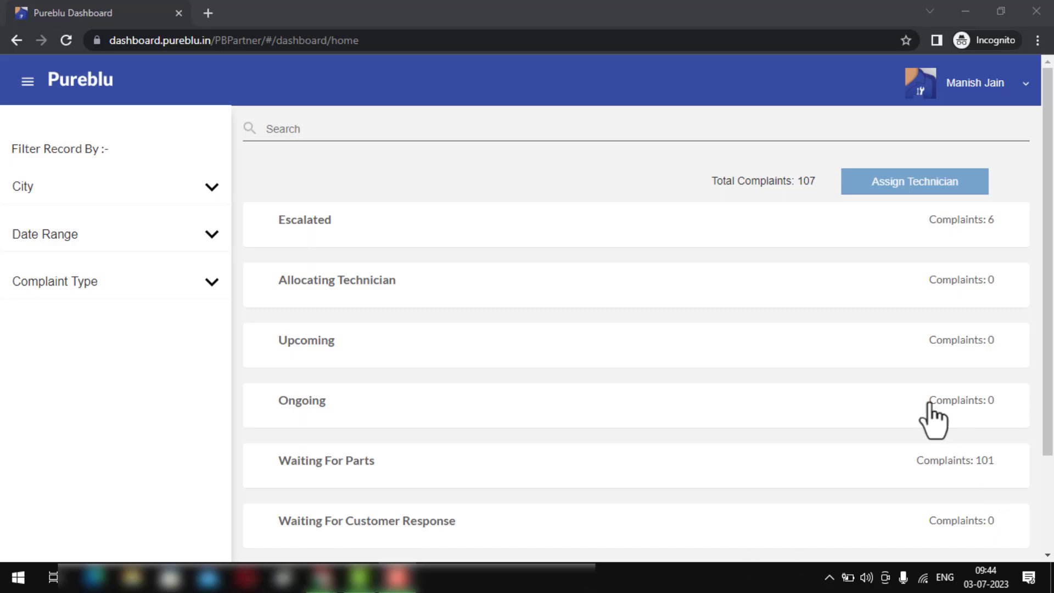
- Look through the dashboard complaint categories, then bring up the side navigation menu
scroll(592, 205, down, 1)
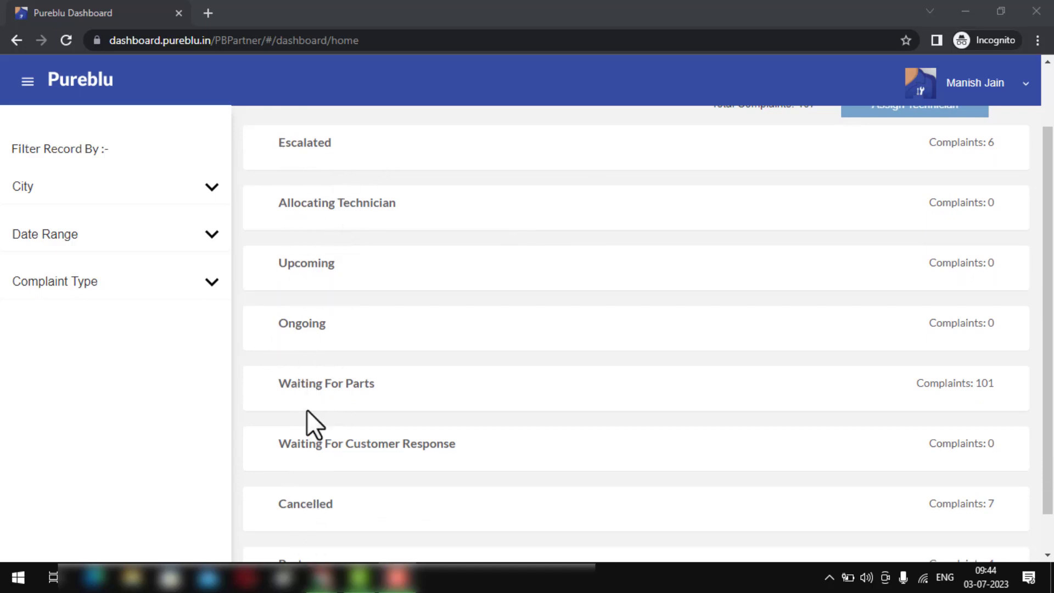
scroll(306, 384, up, 1)
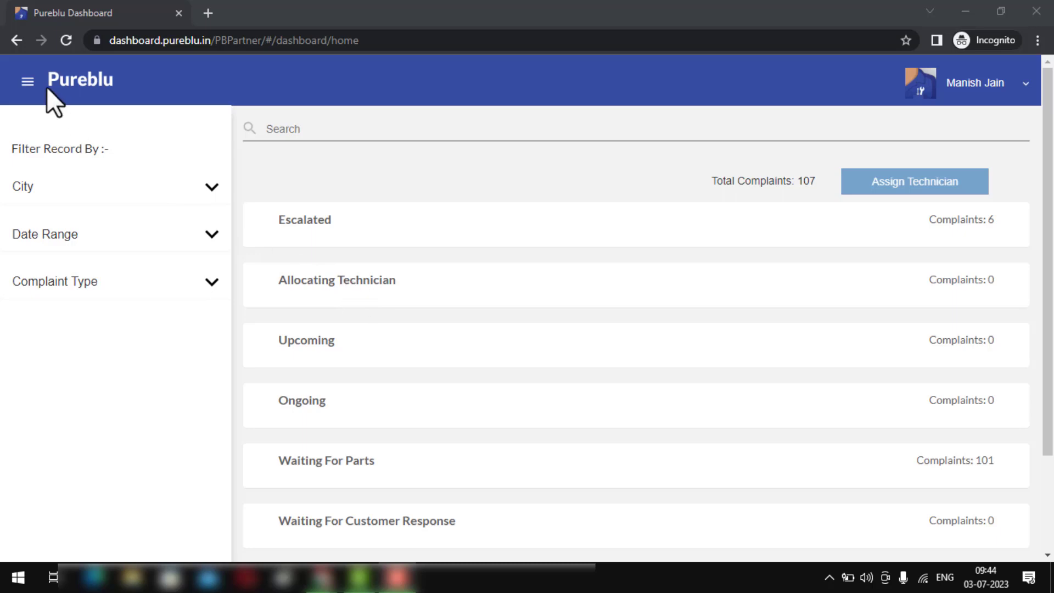
click(29, 81)
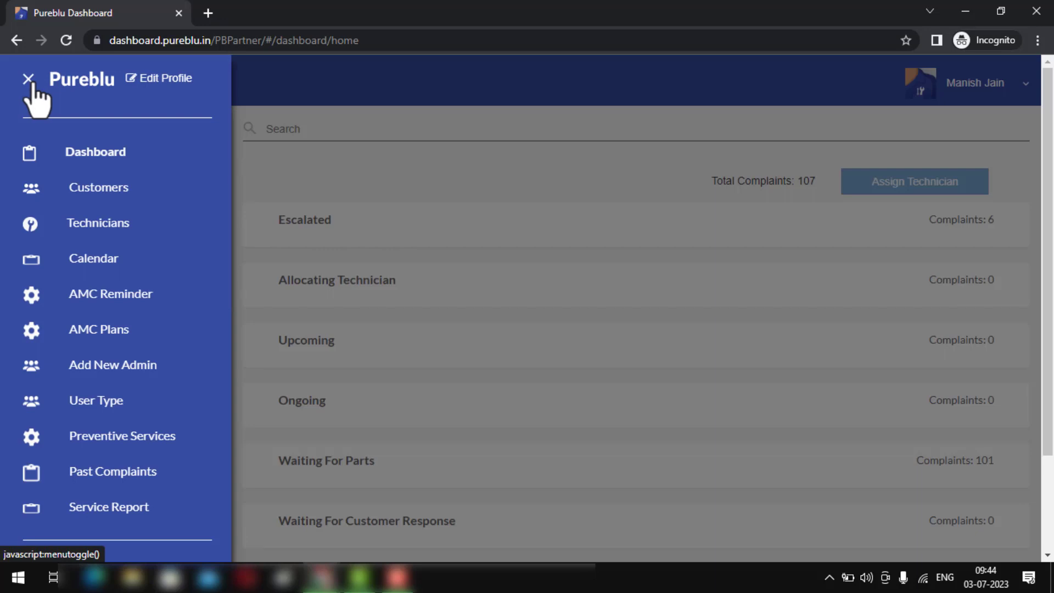
- Search Customers for 'bmw' and open Bmw Asia Pvt Ltd to review its AMC details
click(92, 189)
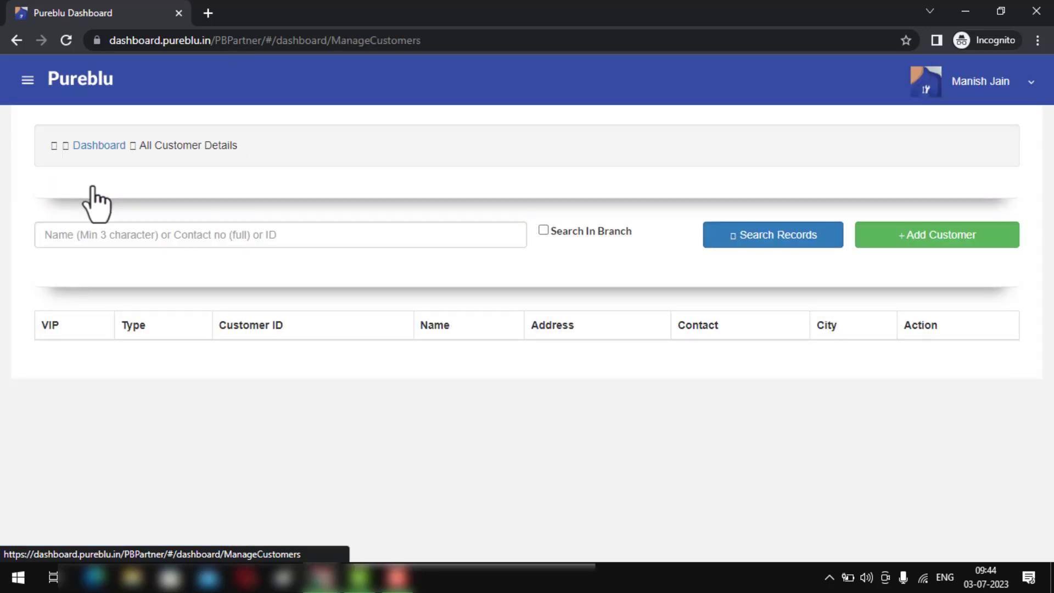
click(155, 226)
text(bmw)
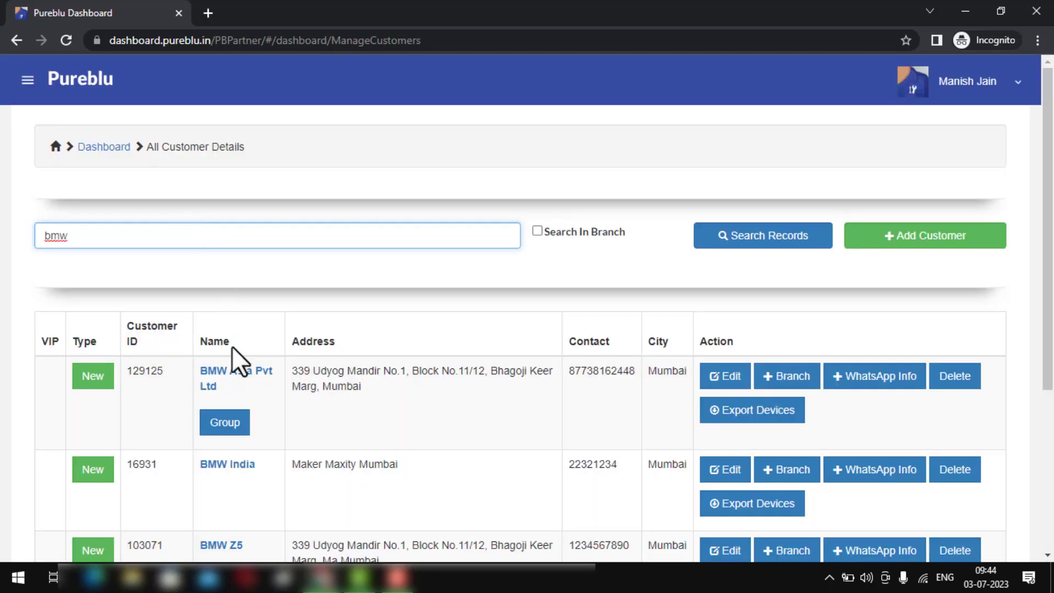
click(232, 373)
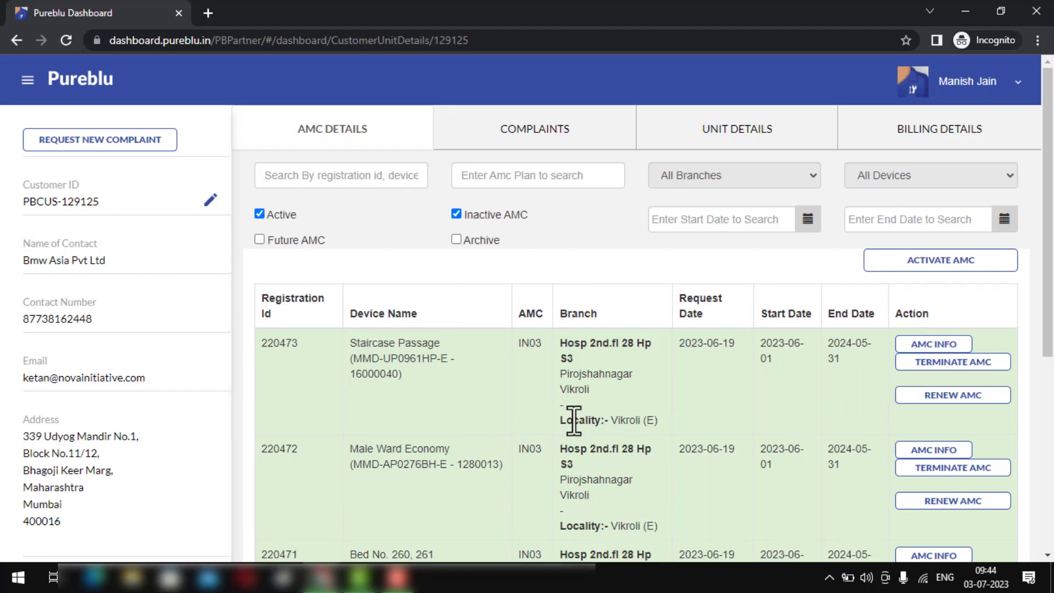
scroll(573, 419, down, 3)
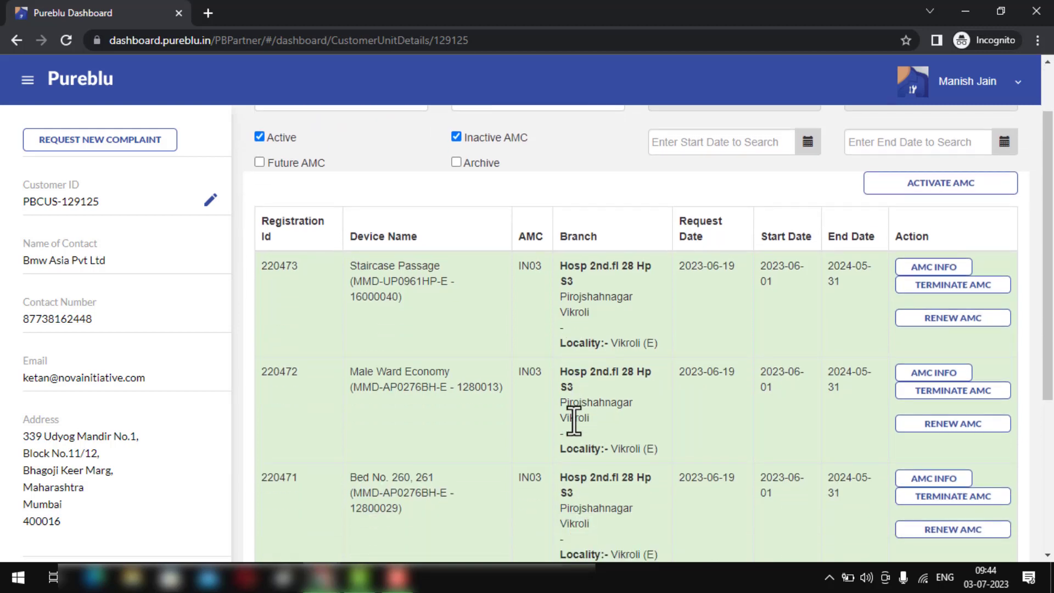
scroll(570, 423, up, 2)
- Set the Staircase Passage unit's second AMC service (2023-10-01) to Pressure pump service and save
click(913, 269)
scroll(647, 299, down, 3)
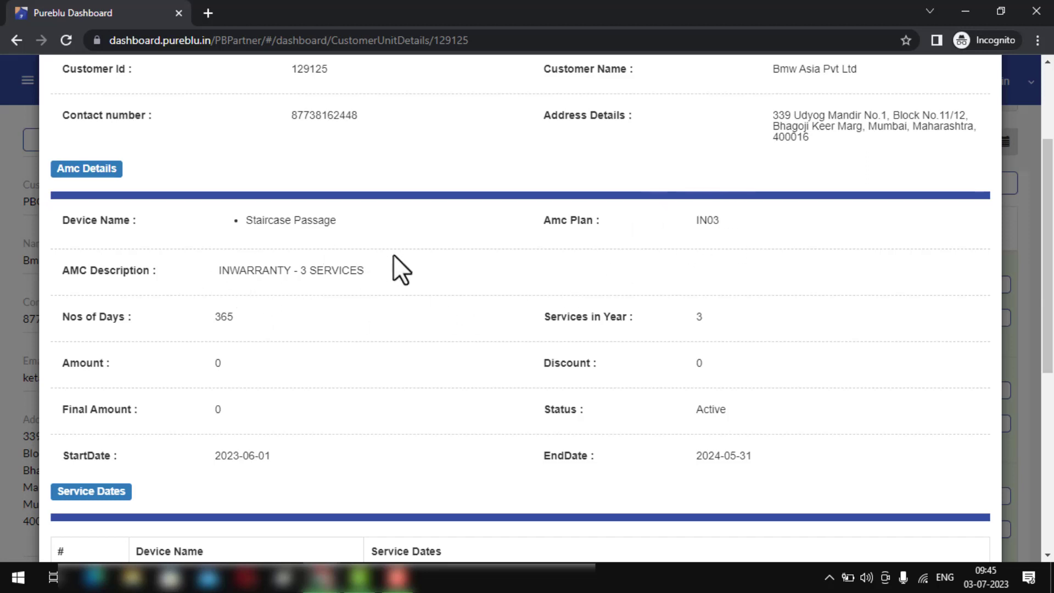
scroll(394, 309, down, 3)
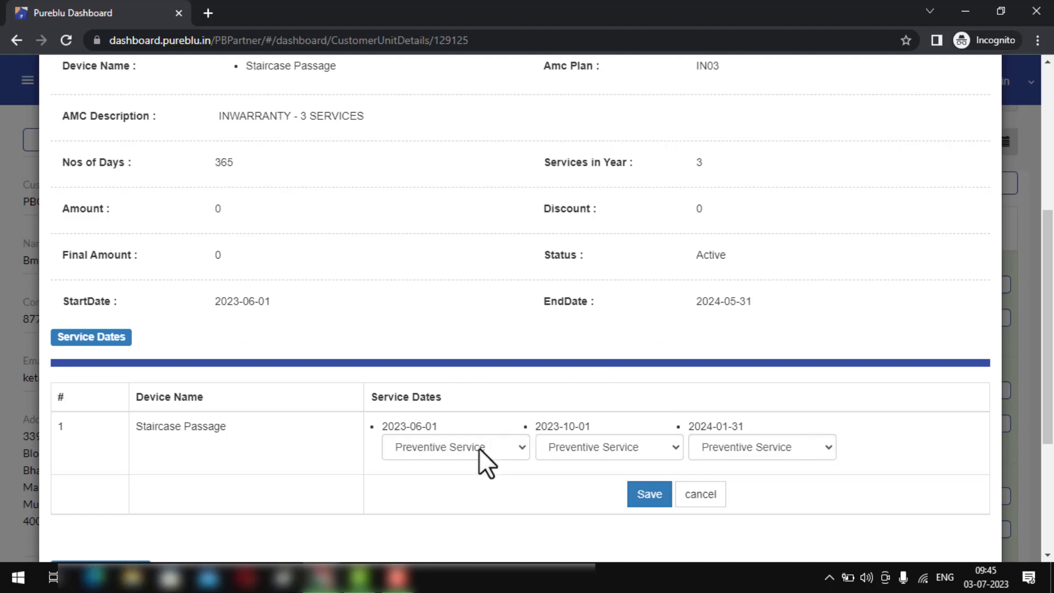
click(583, 447)
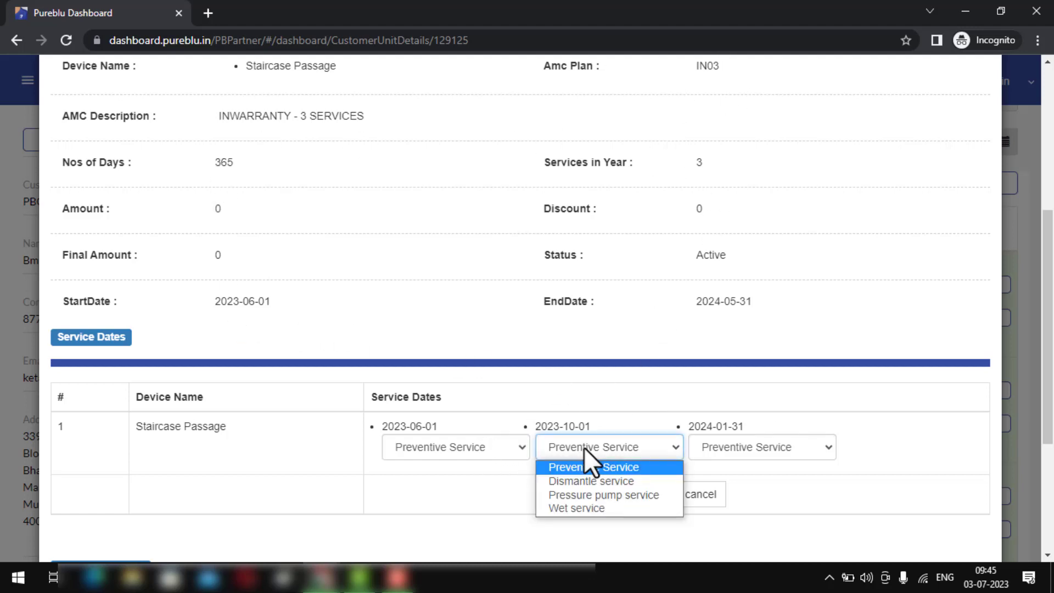
click(575, 494)
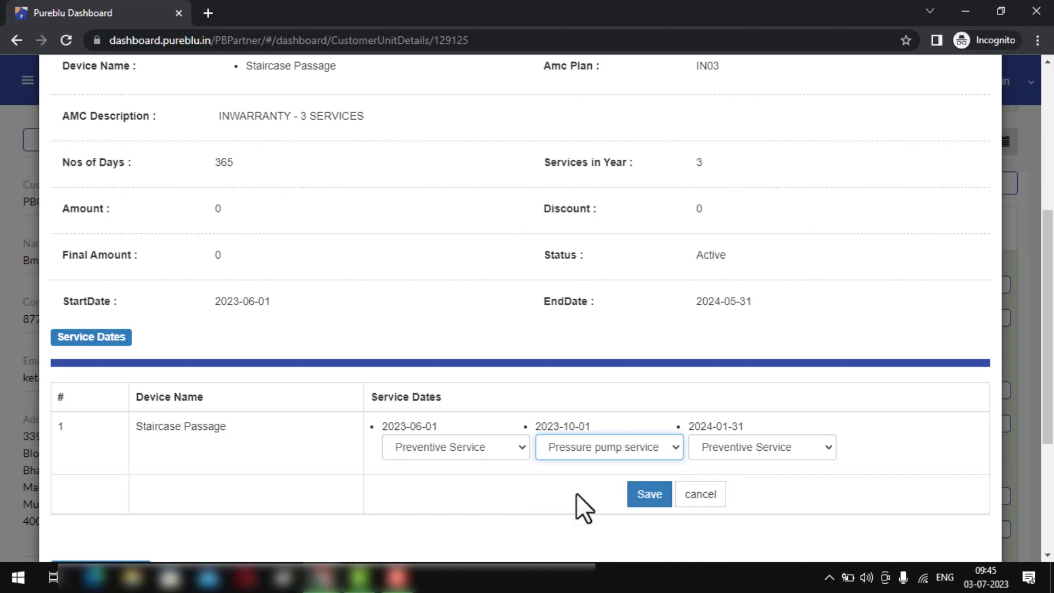
click(646, 499)
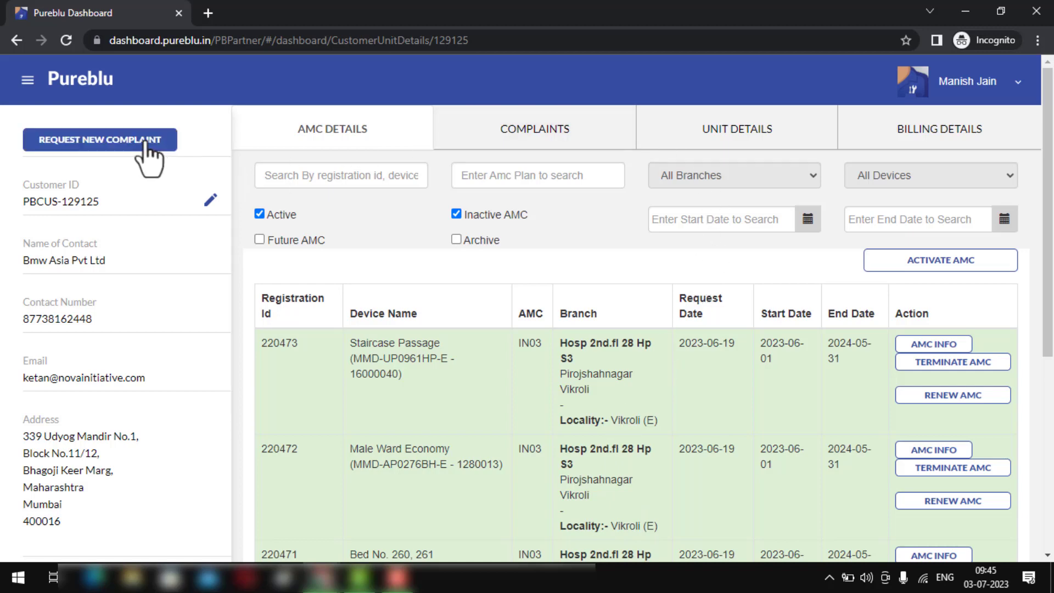
- Start a new complaint for an EXISTING device at a Bmw Asia Pvt Ltd installation location
click(144, 144)
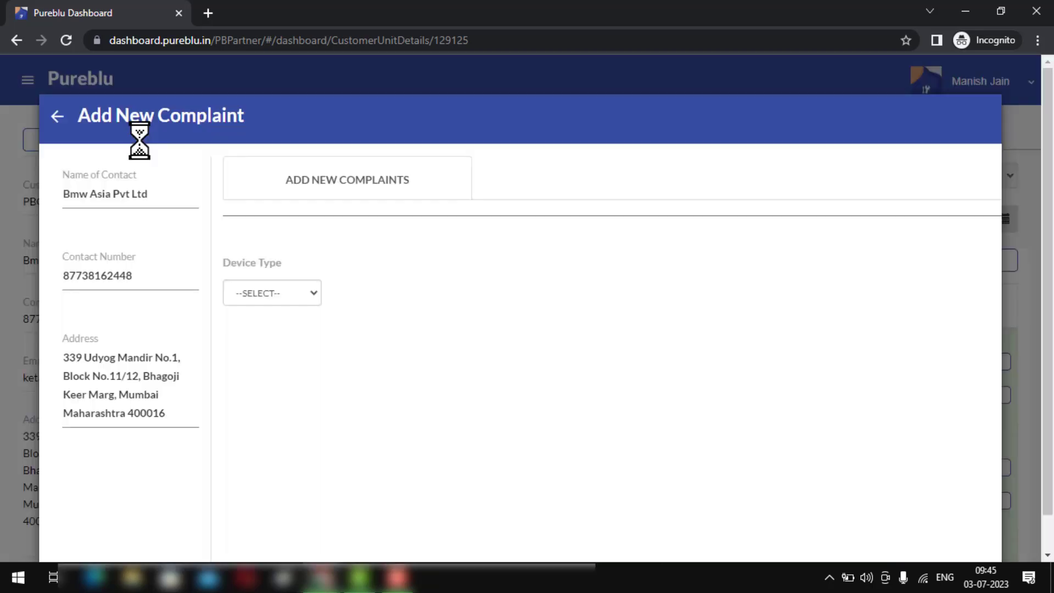
click(250, 290)
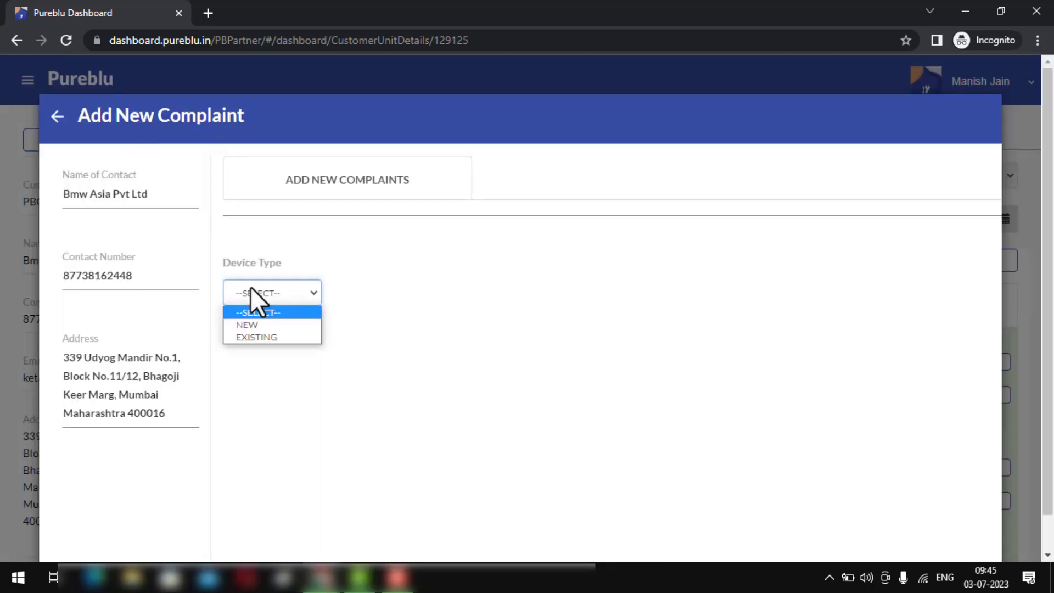
click(245, 338)
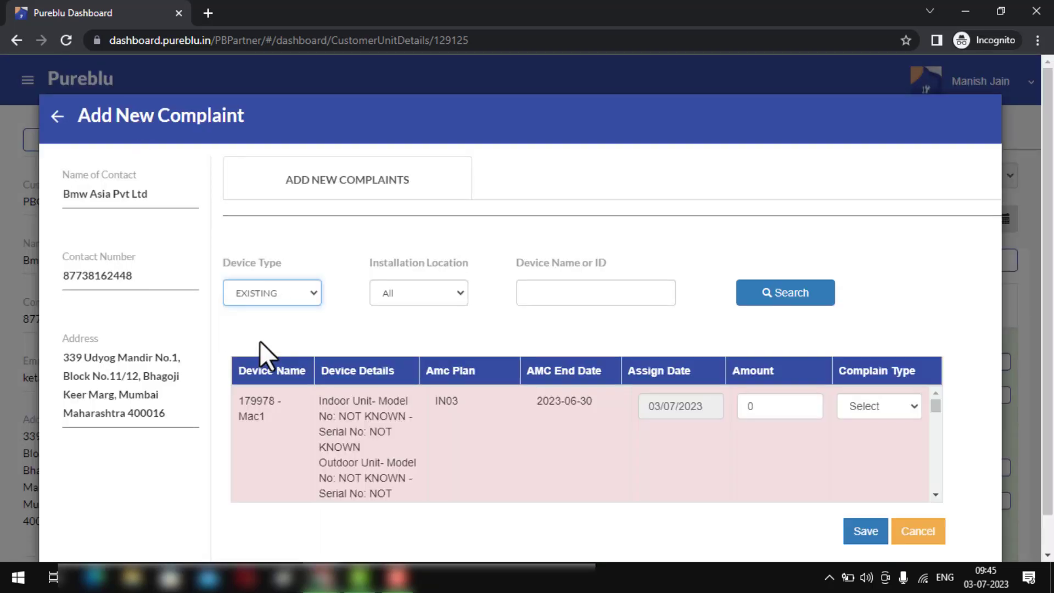
click(436, 291)
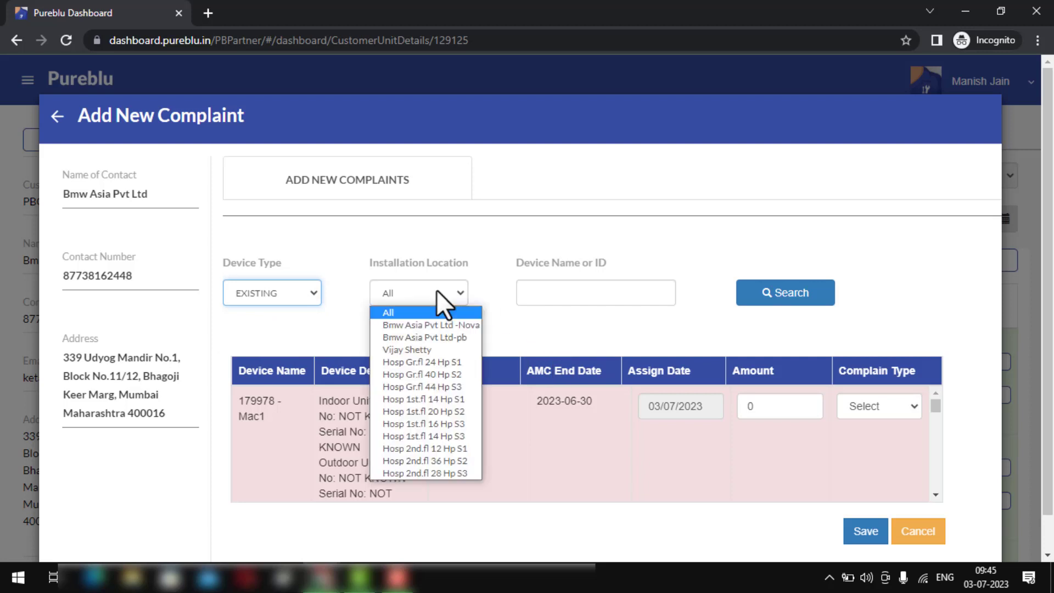
click(419, 327)
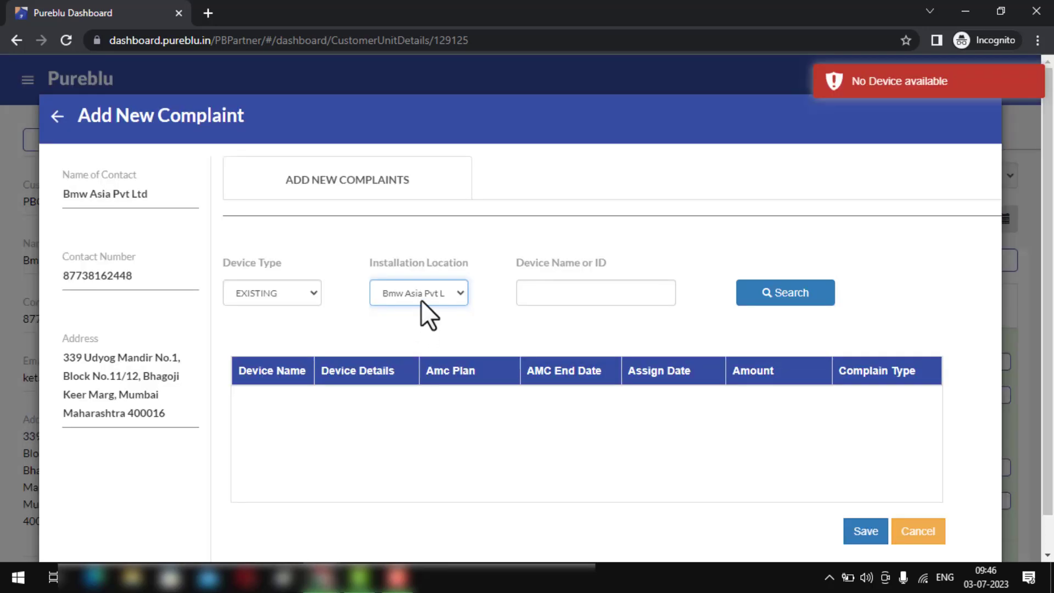
click(420, 299)
click(419, 349)
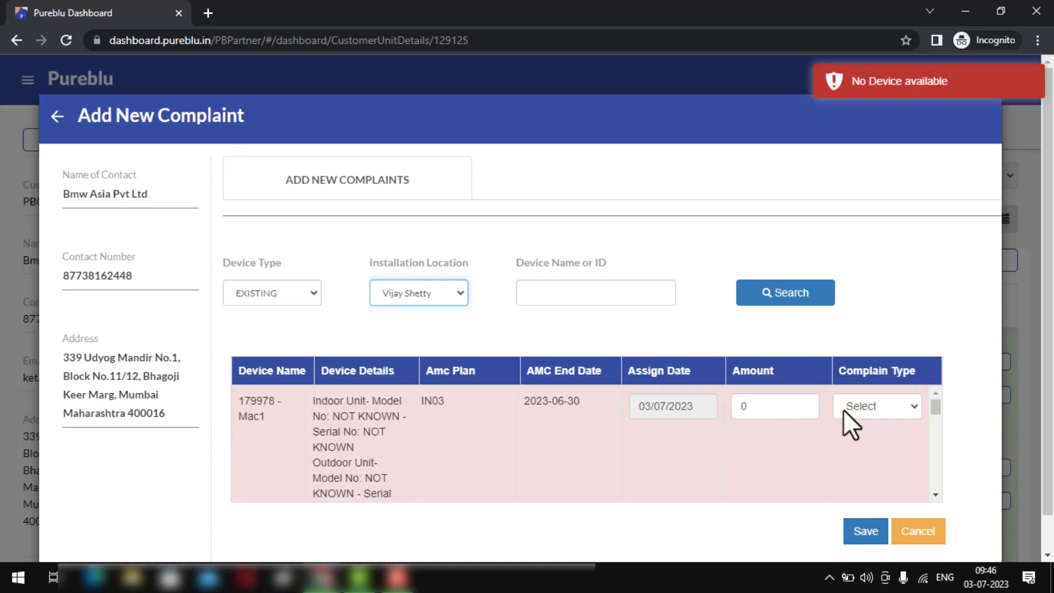
- Keep the assign date at 3 July 2023 and set the complaint type to Not Cooling
click(783, 407)
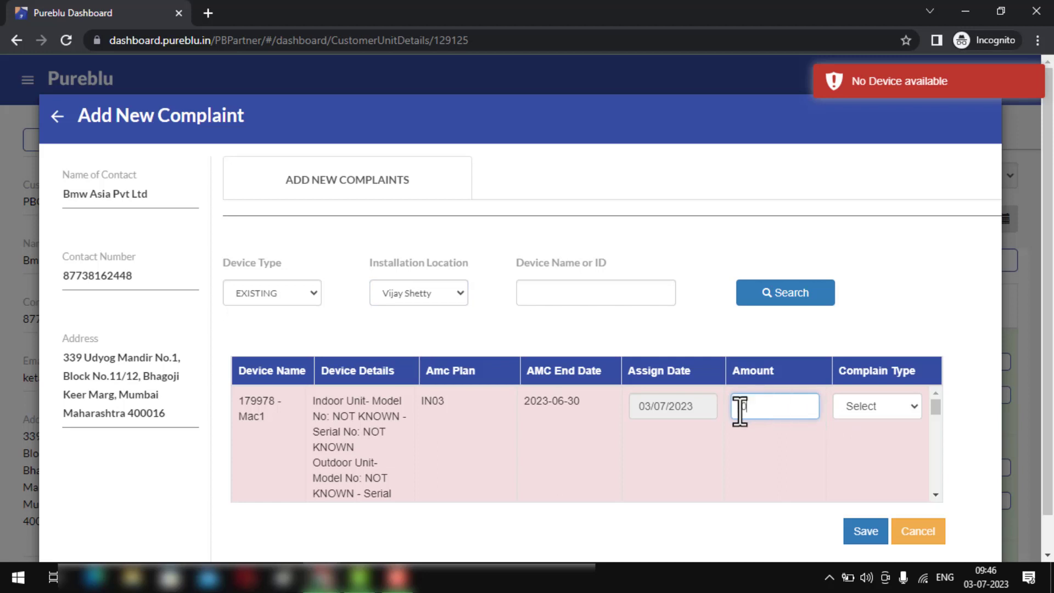
click(663, 414)
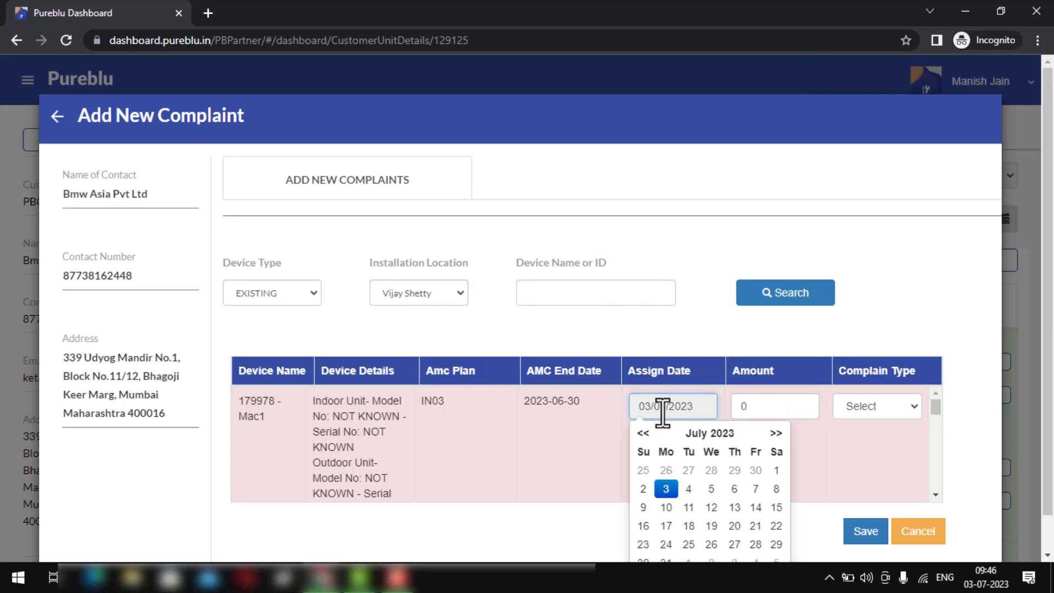
click(664, 487)
click(882, 408)
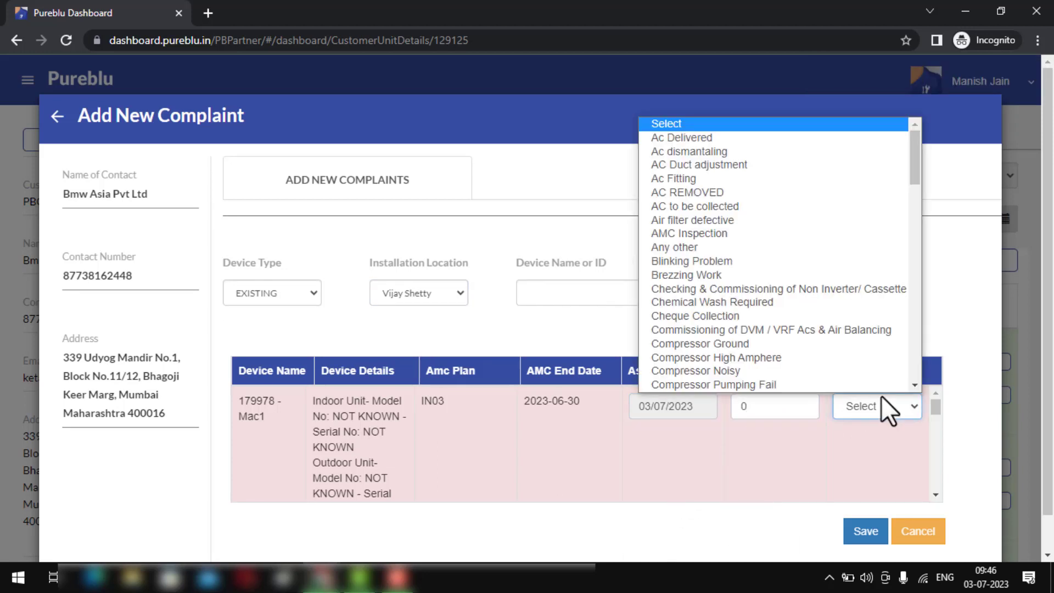
scroll(840, 338, down, 15)
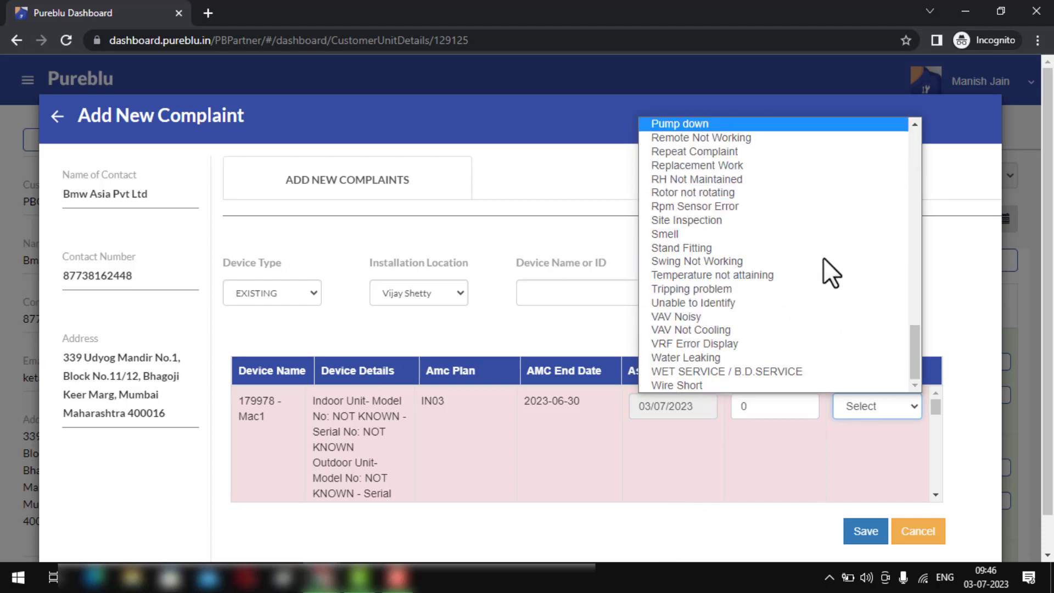
key(n)
key(n)
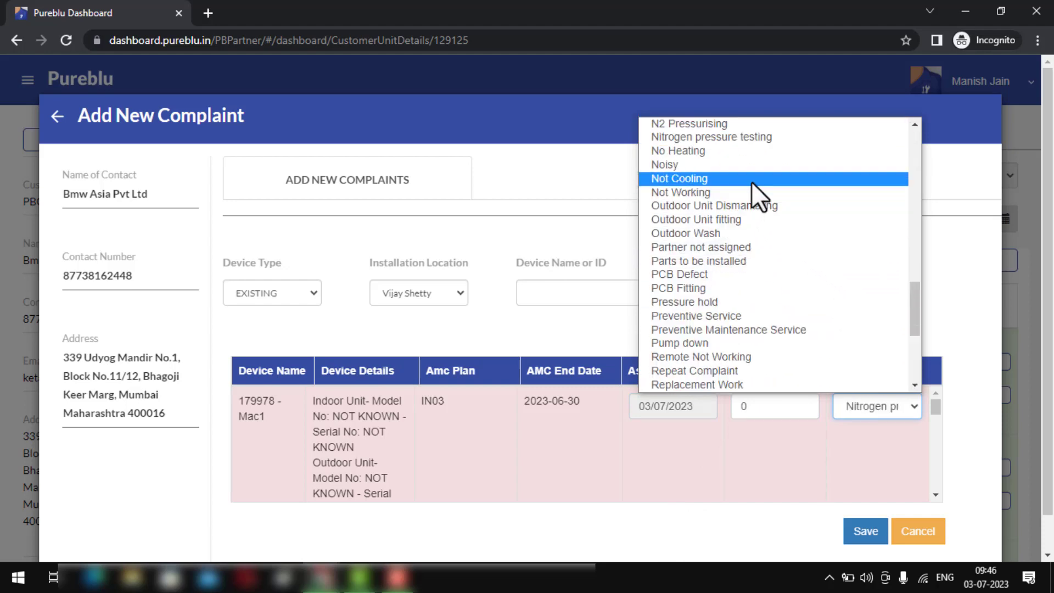
click(750, 180)
- Replace the amount with 500 and save the complaint
click(758, 417)
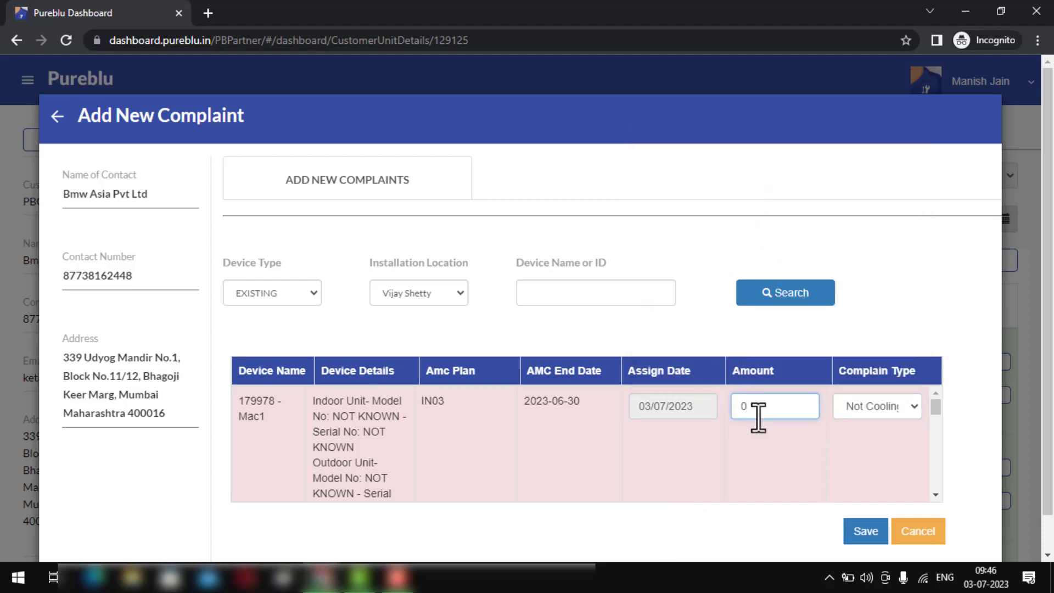
key(BackSpace)
text(500)
click(857, 533)
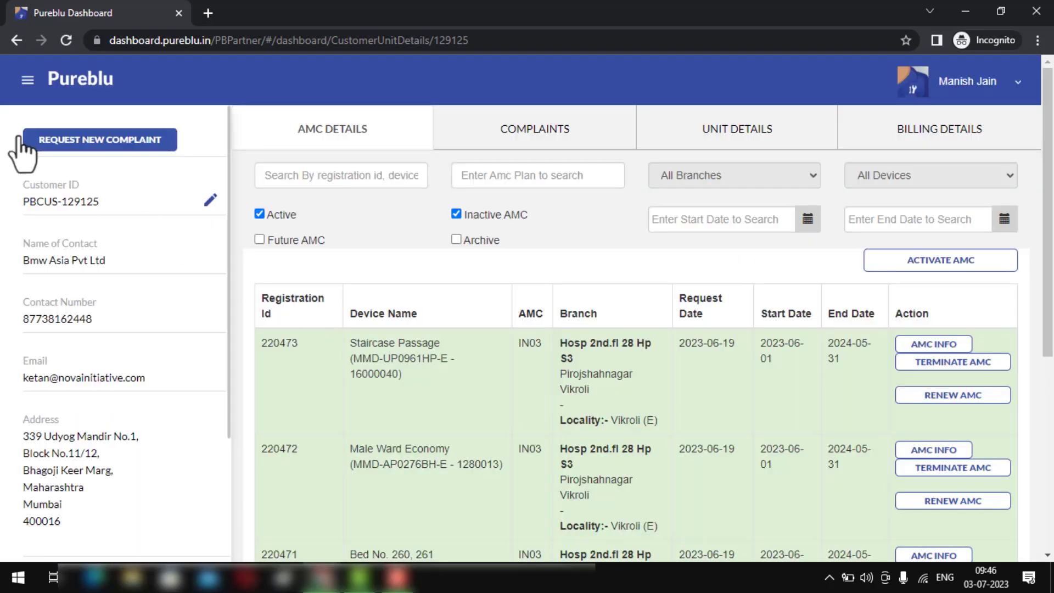
click(25, 81)
click(101, 155)
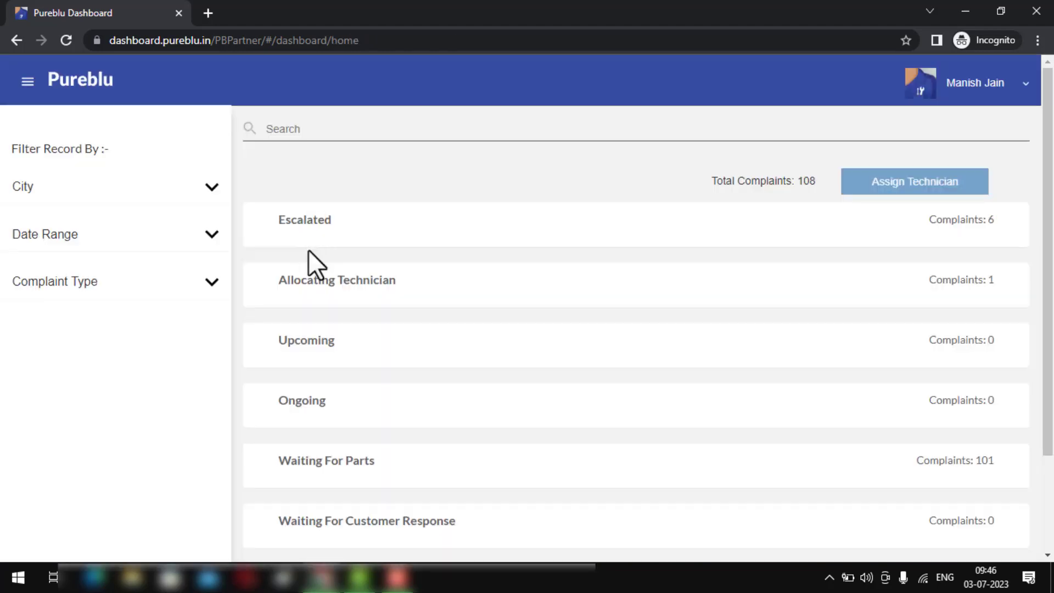
click(305, 302)
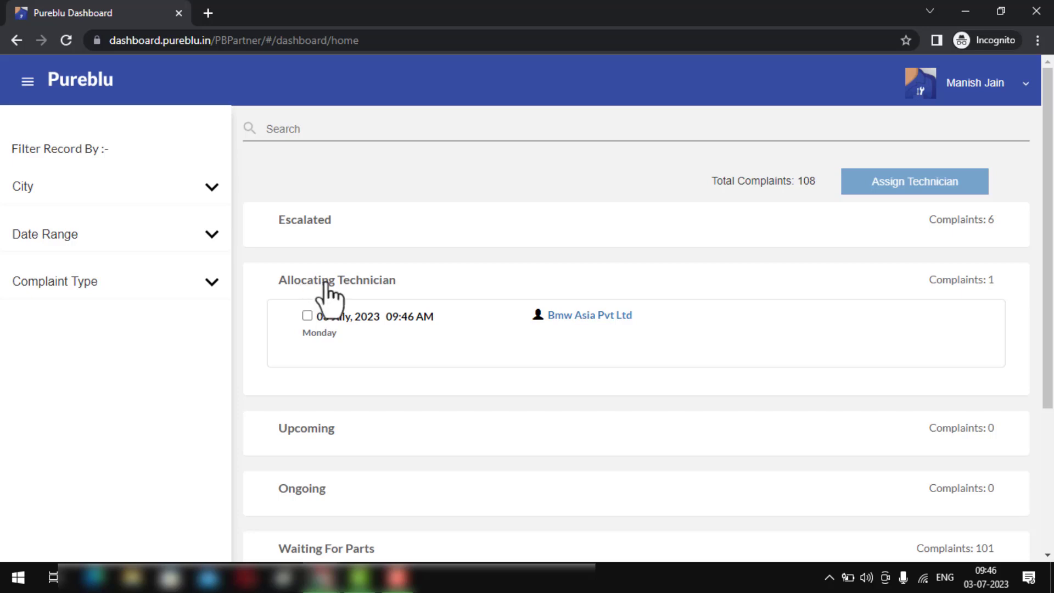
click(367, 317)
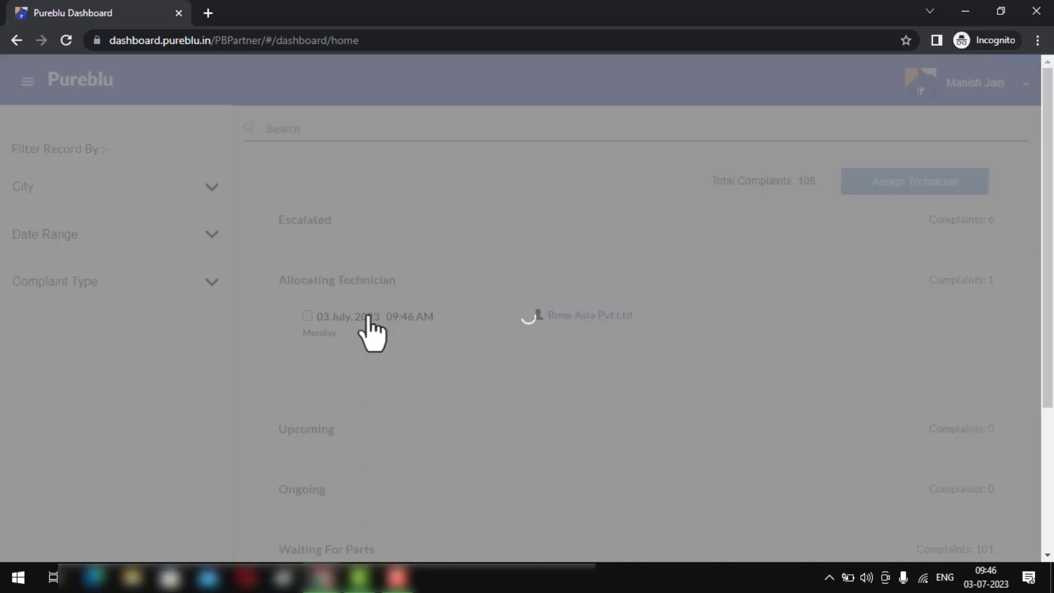
scroll(365, 321, down, 1)
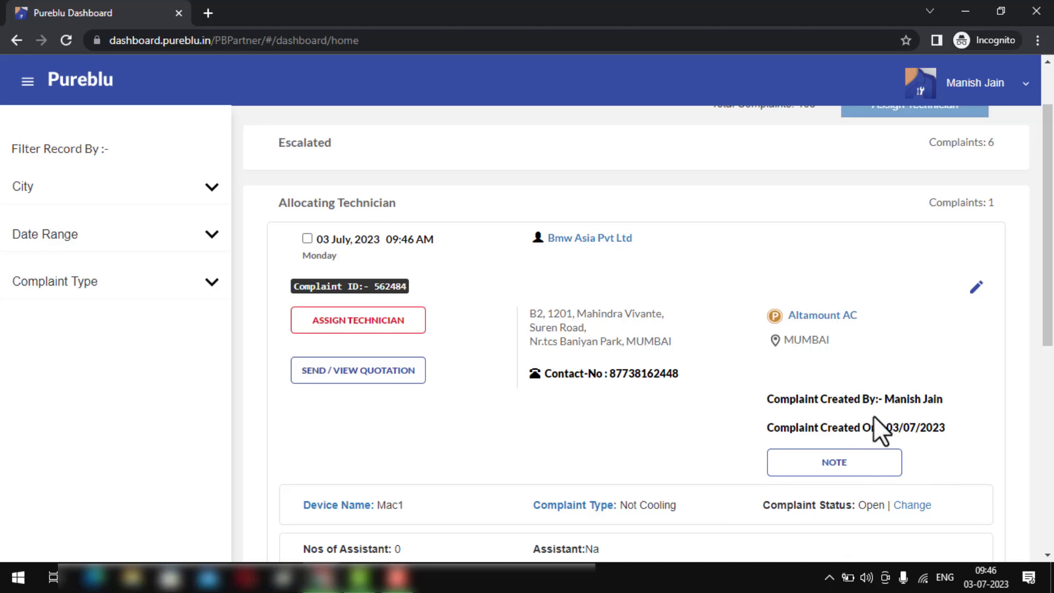
drag(884, 399, 954, 421)
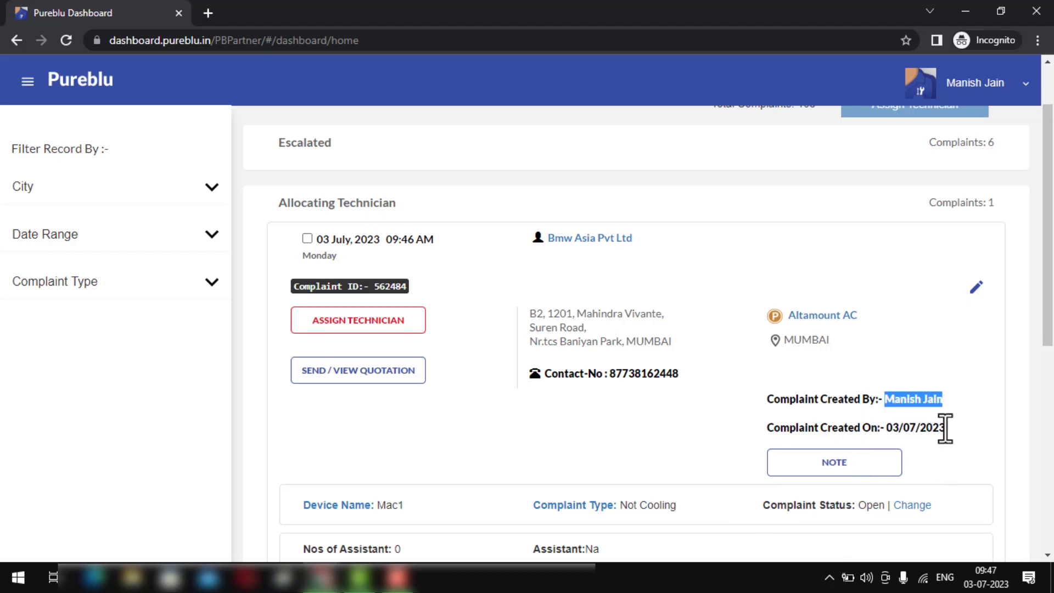
drag(883, 428, 940, 428)
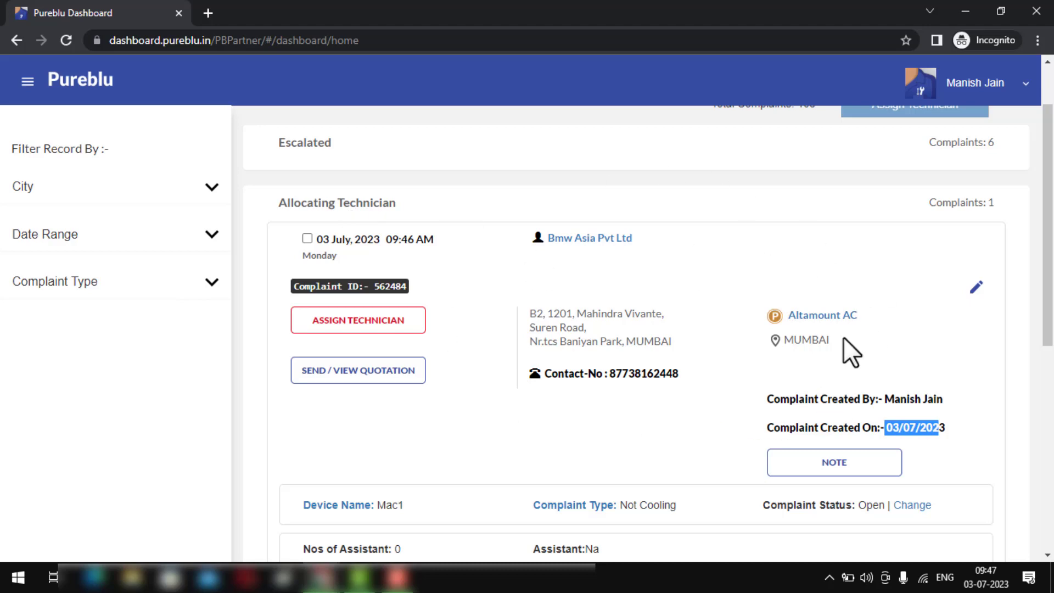
scroll(785, 357, down, 3)
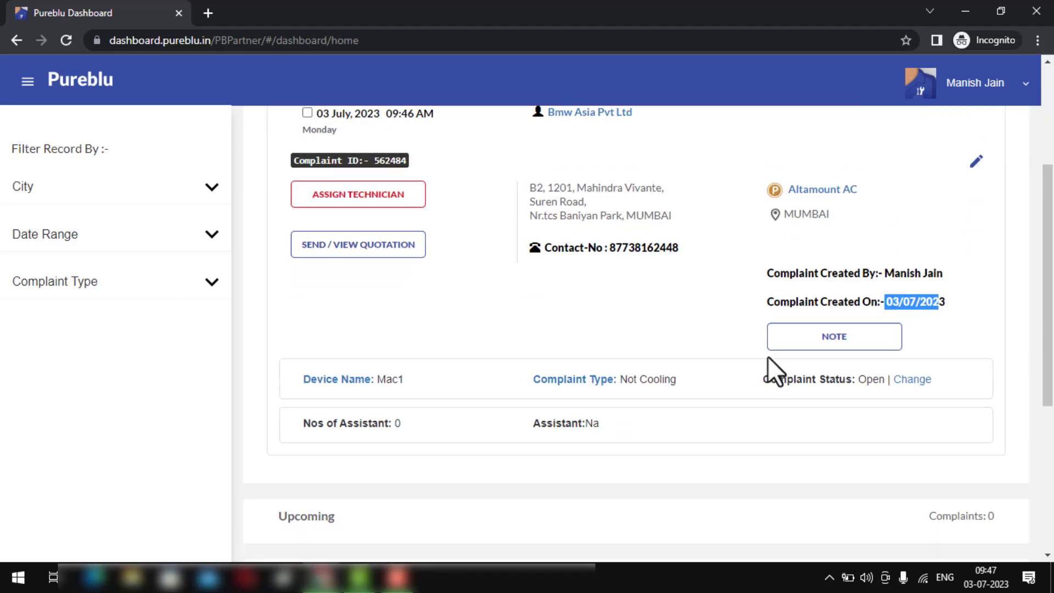
scroll(631, 354, up, 1)
scroll(507, 343, up, 1)
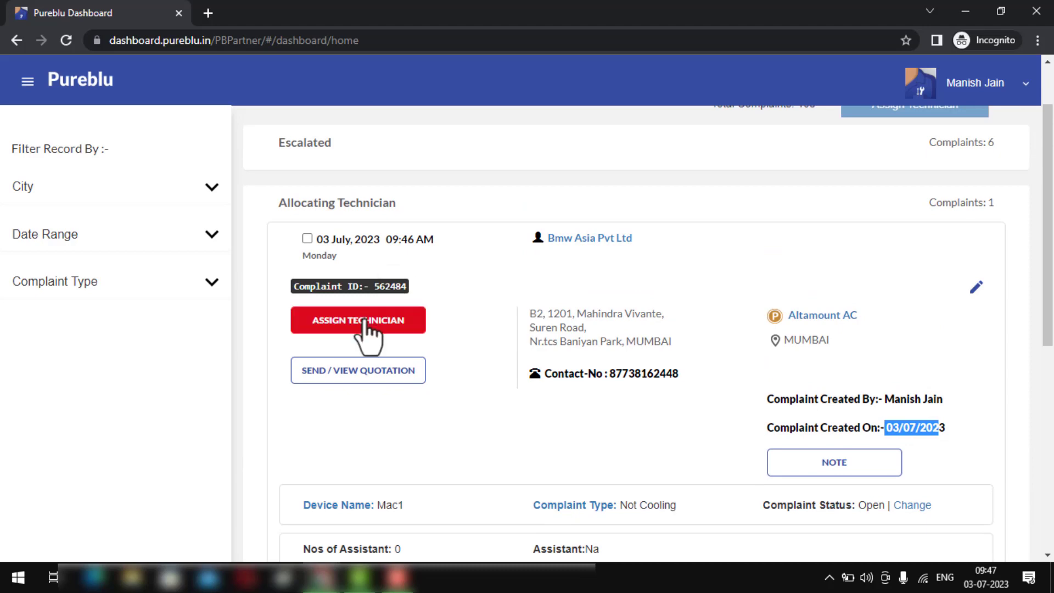
- Assign the second listed technician to the Mac1 complaint for 03/07/2023 at 12:00pm
click(364, 323)
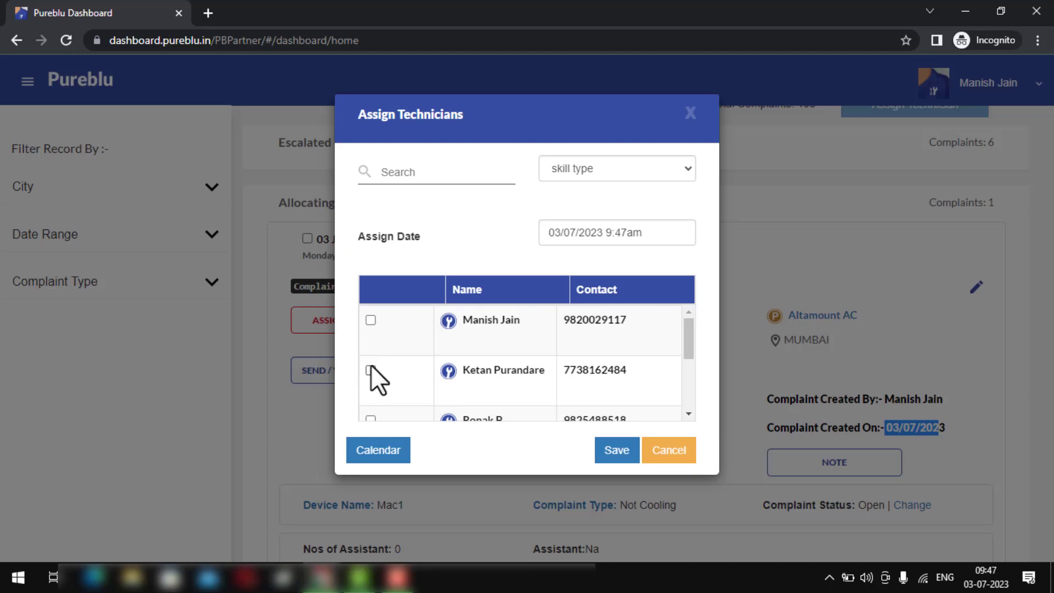
click(583, 231)
click(585, 338)
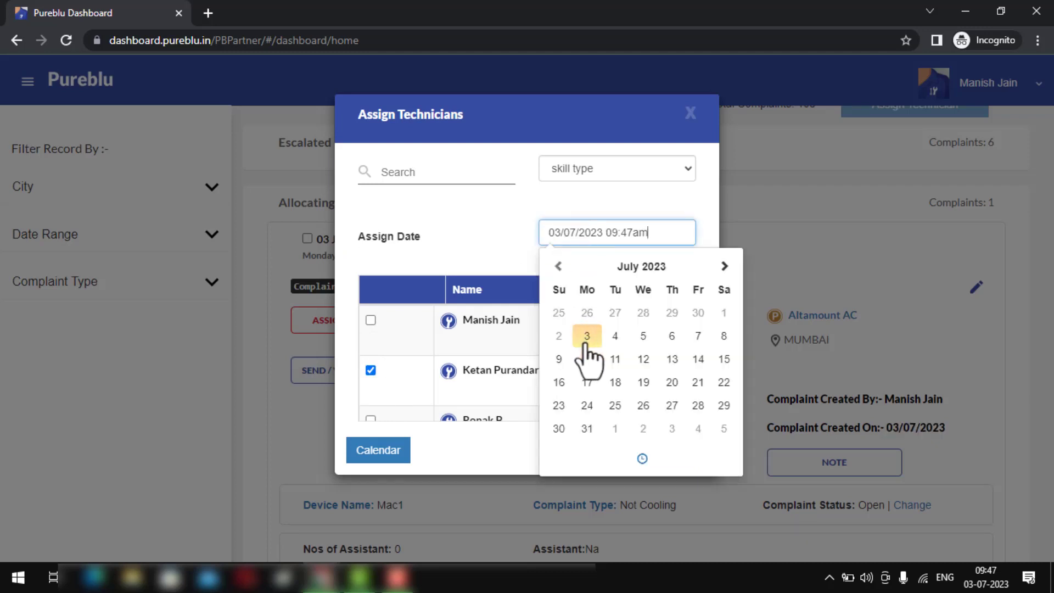
click(642, 458)
click(568, 312)
click(569, 312)
click(569, 313)
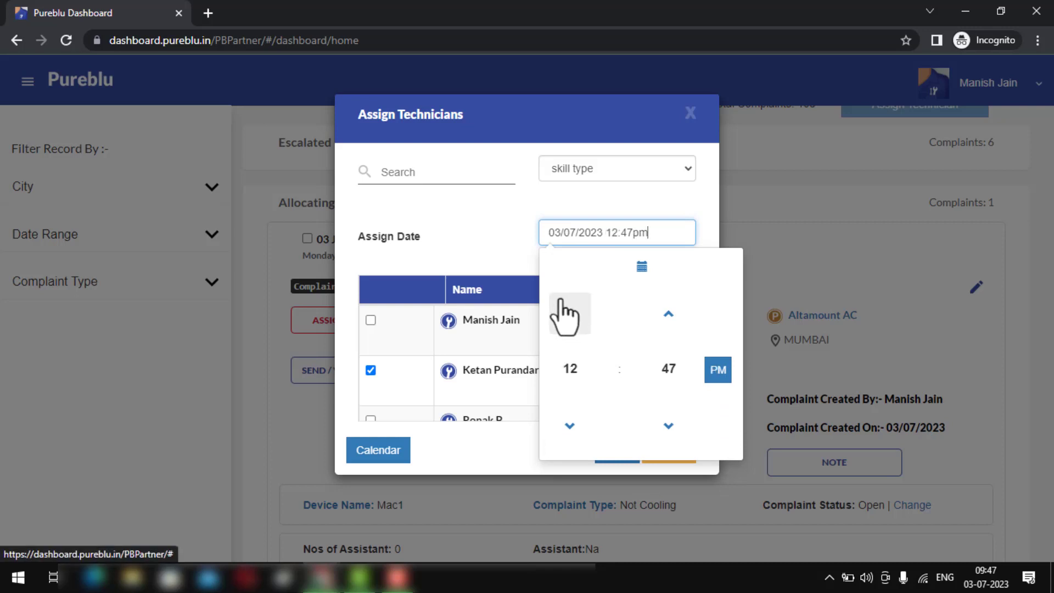
click(665, 369)
click(567, 306)
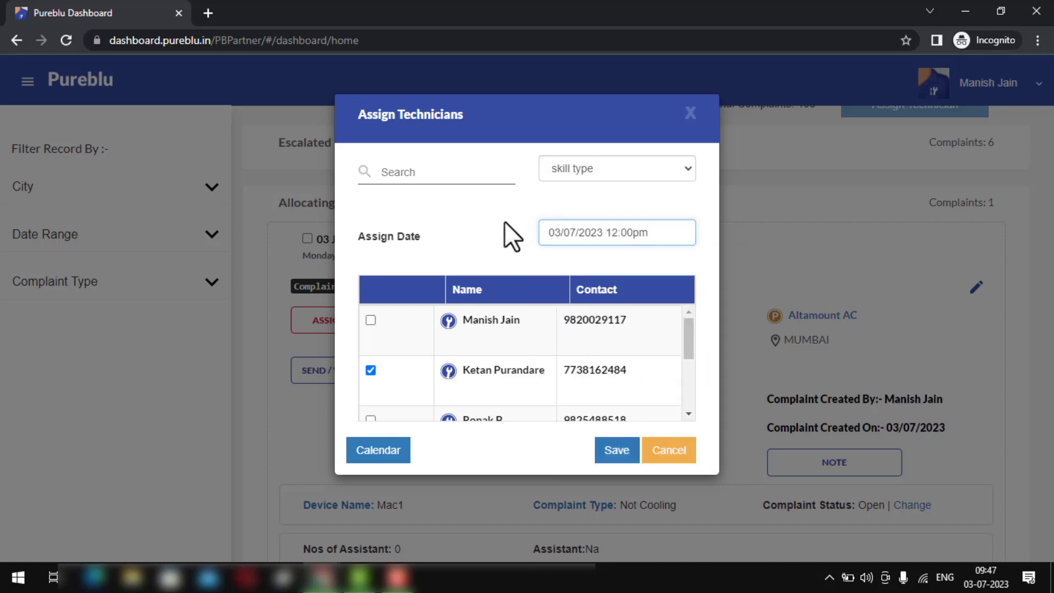
click(616, 452)
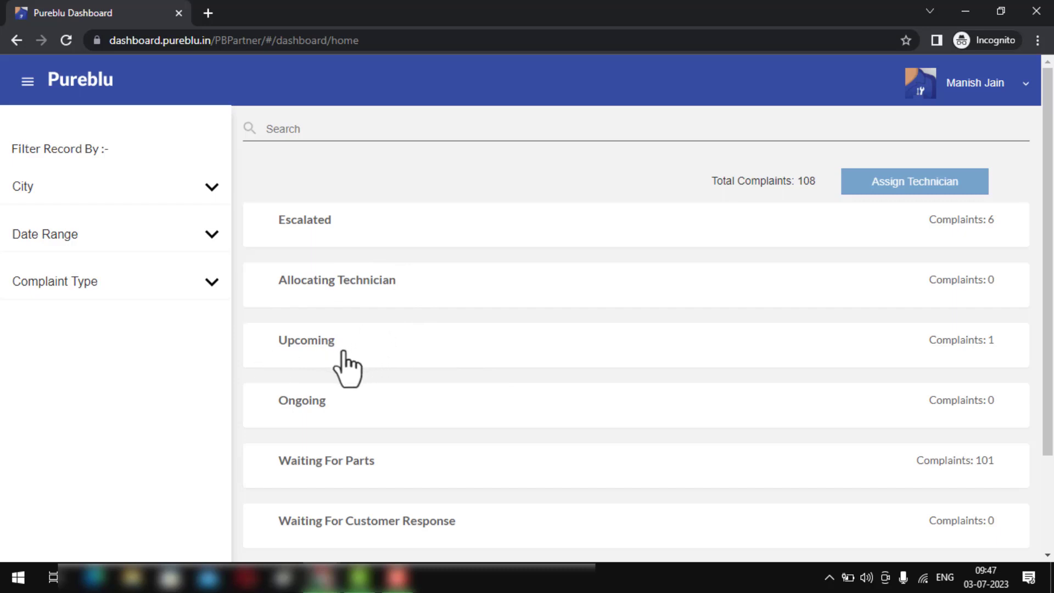
- Expand Upcoming and check the Bmw Asia Pvt Ltd complaint set for 03 July 2023, 12:00 PM
click(322, 355)
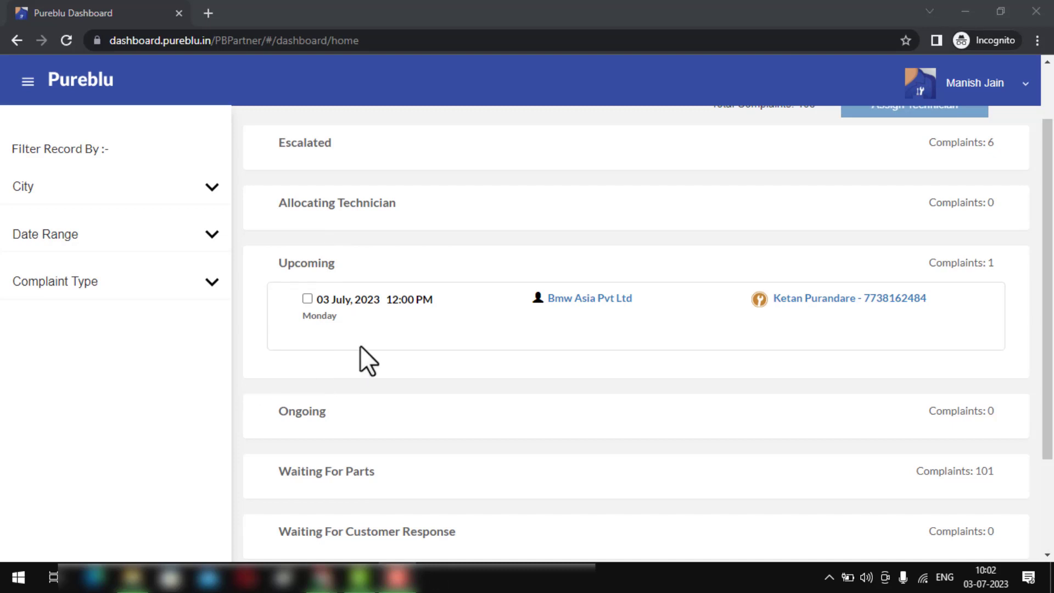
scroll(363, 340, down, 1)
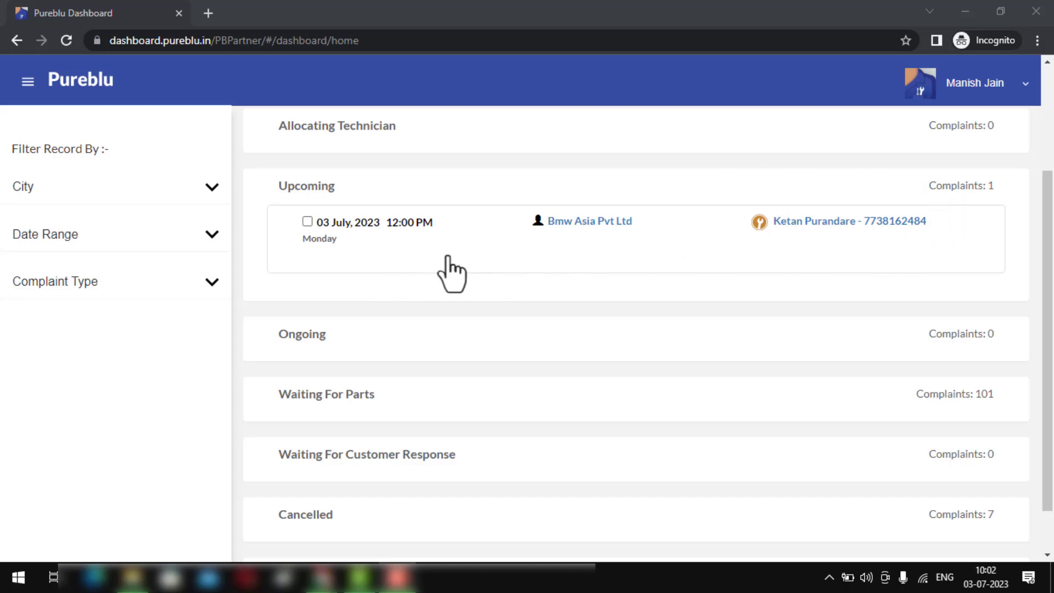
scroll(436, 272, up, 3)
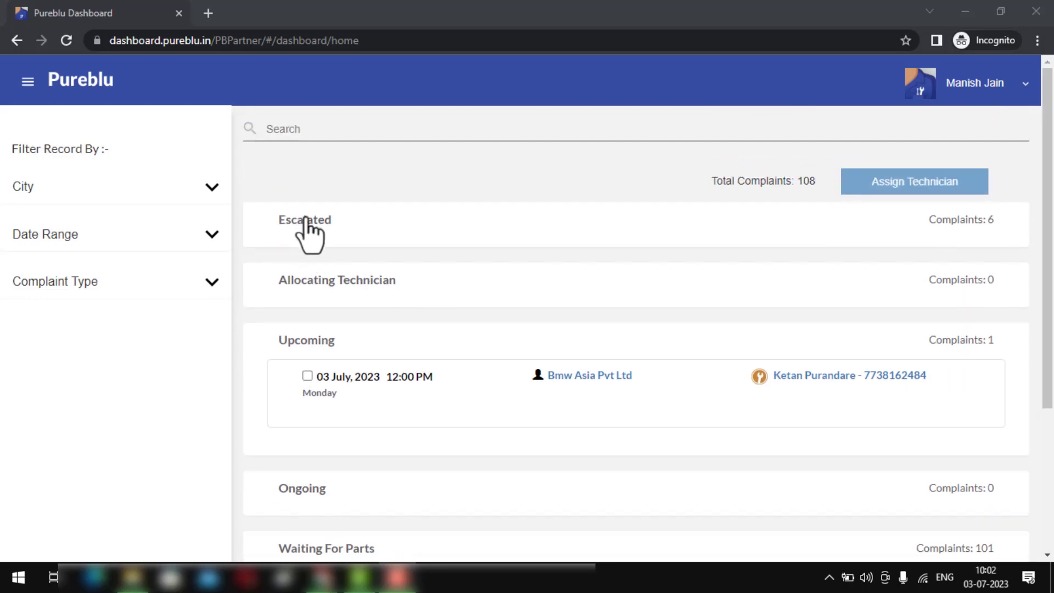
- Expand Escalated and open the 15 June 2023 04:14 PM Ferrari India complaint
click(320, 220)
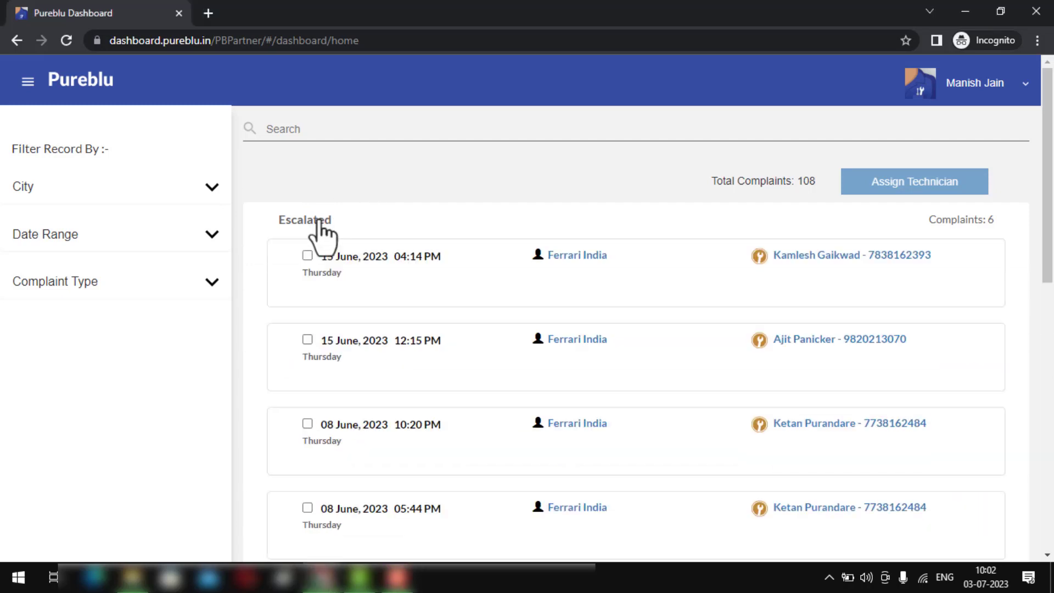
scroll(323, 230, down, 1)
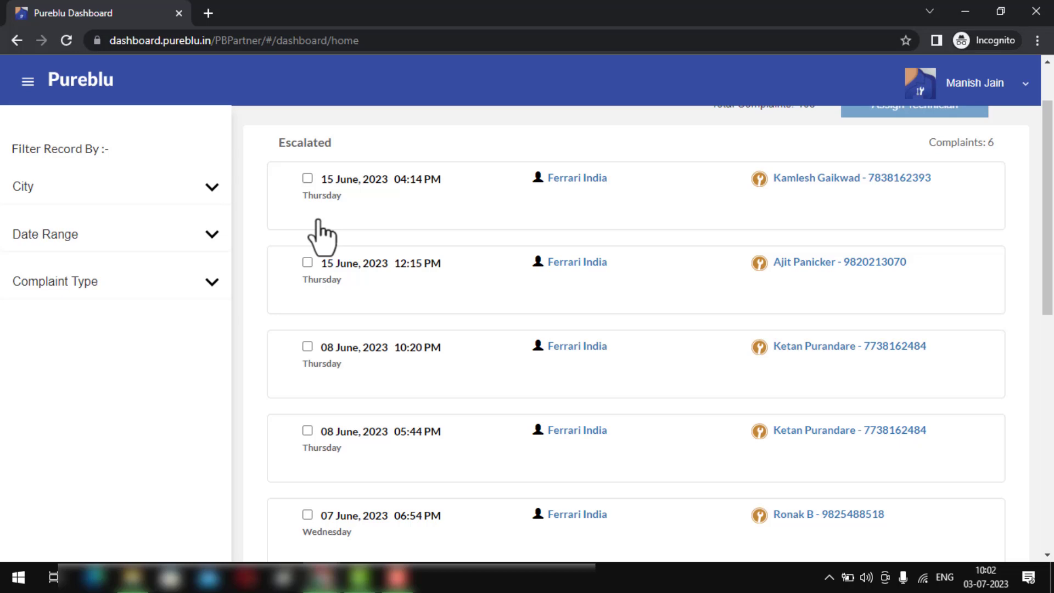
click(357, 203)
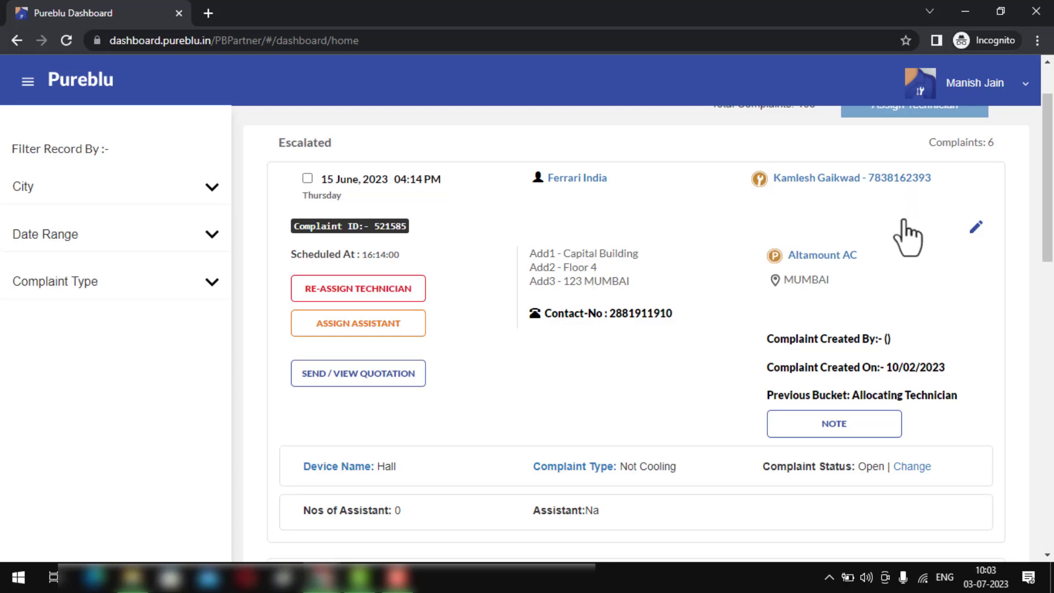
- Start reassigning the complaint and select the technician found by name search
click(383, 304)
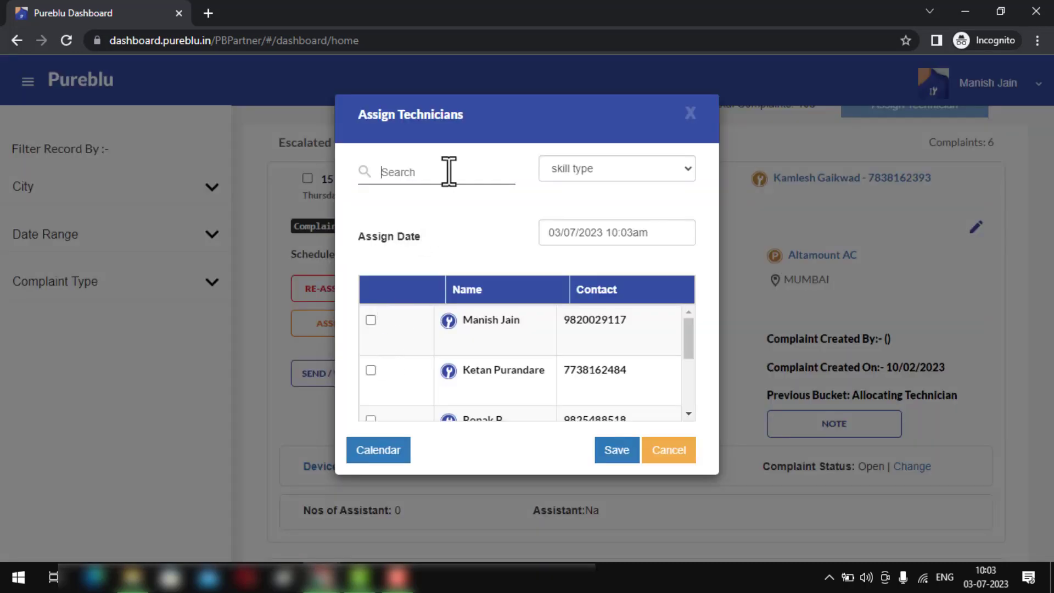
click(449, 171)
text(kaml)
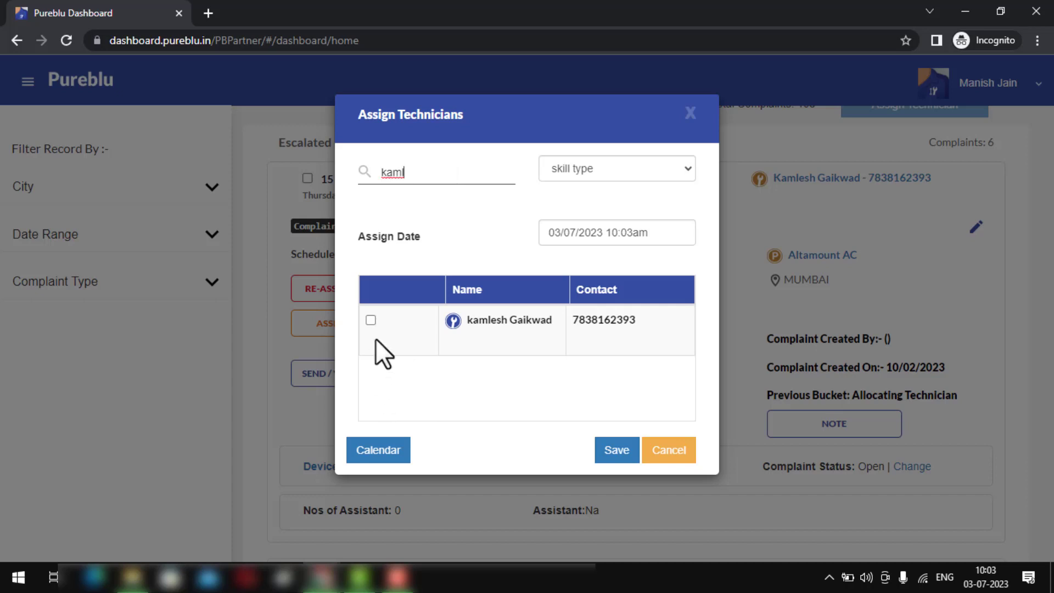
click(371, 320)
- Set the assign time to 03/07/2023 02:00pm and save the reassignment
click(585, 233)
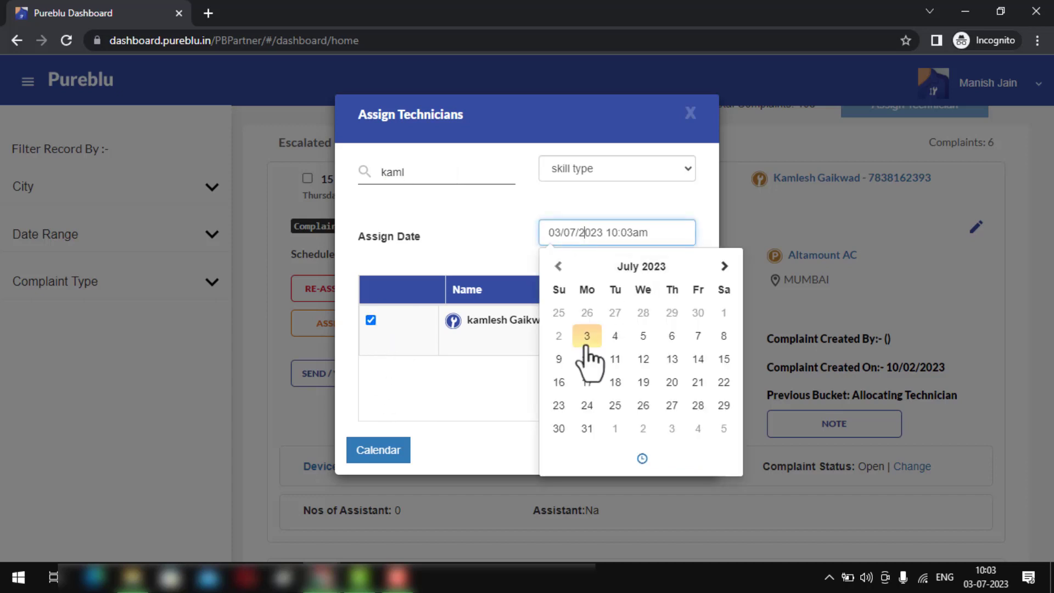
click(642, 458)
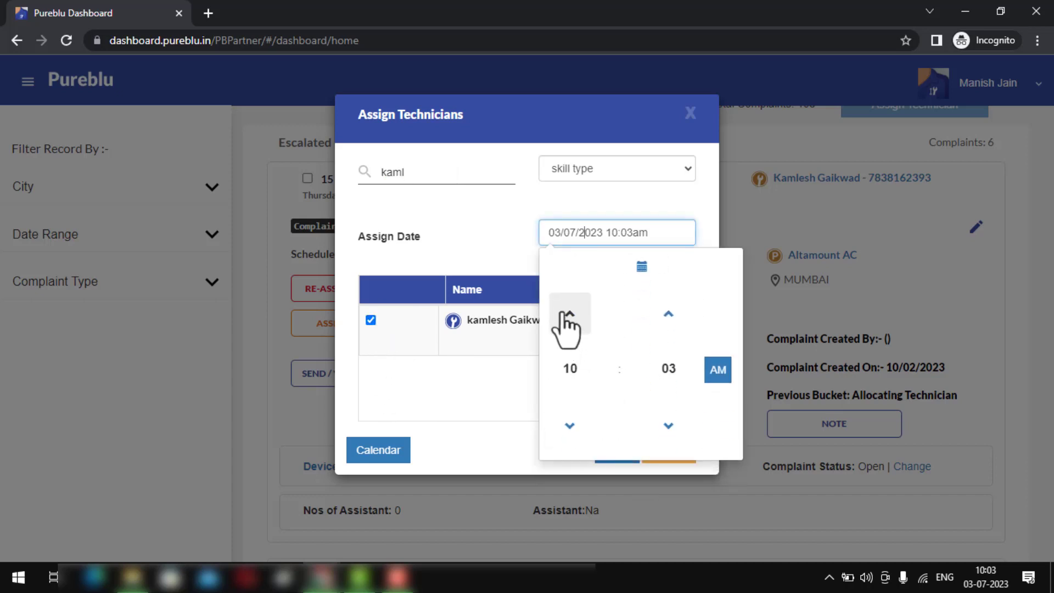
click(568, 314)
click(568, 314)
click(568, 314)
click(568, 314)
click(668, 368)
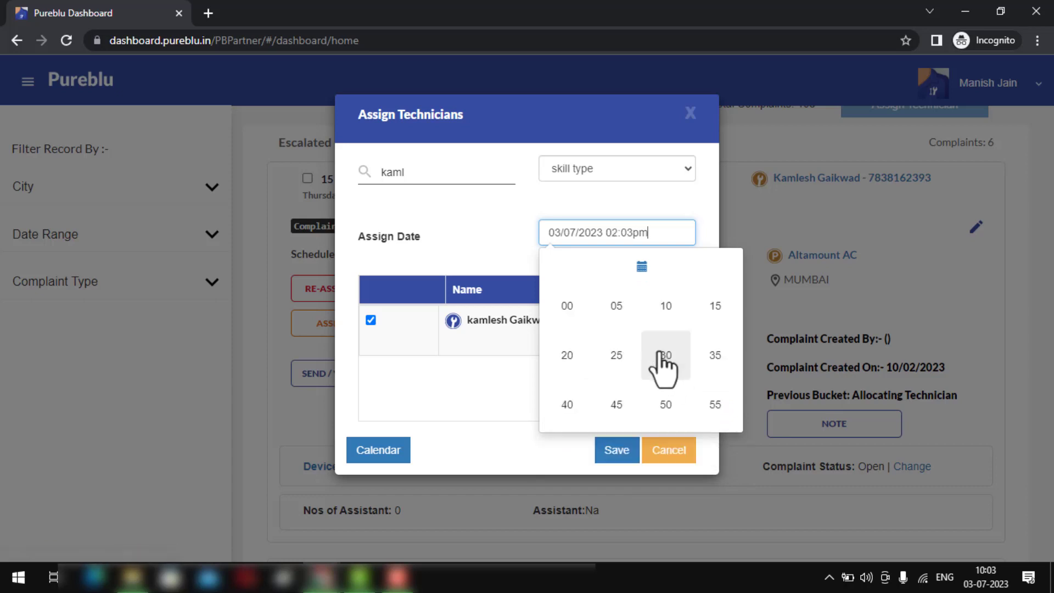
click(571, 306)
click(518, 256)
click(613, 443)
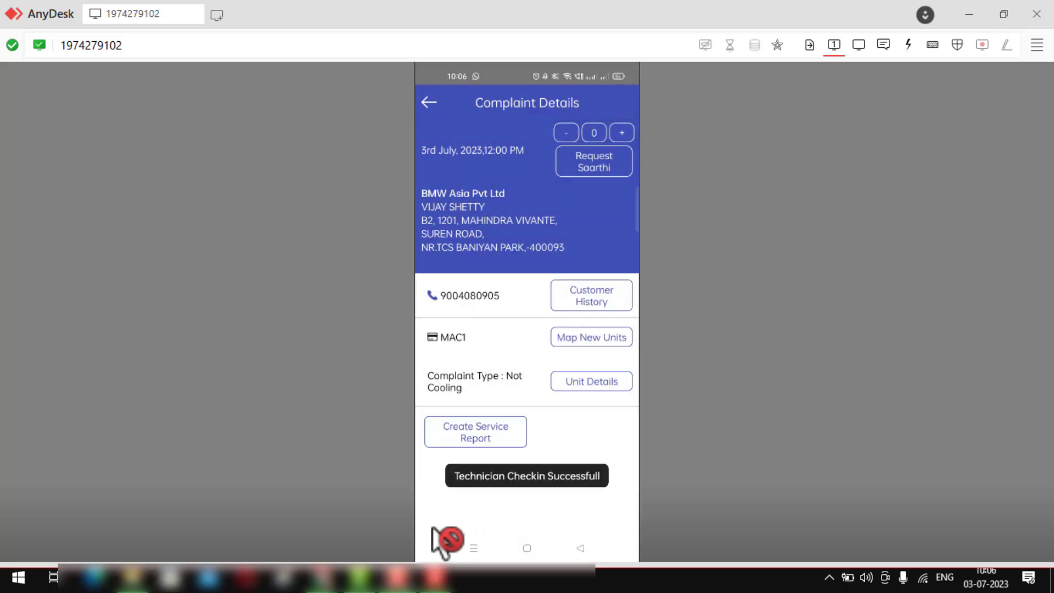
- Return to the dashboard, reload it with F5, and open the Bmw Asia complaint under Ongoing
mouse_move(340, 579)
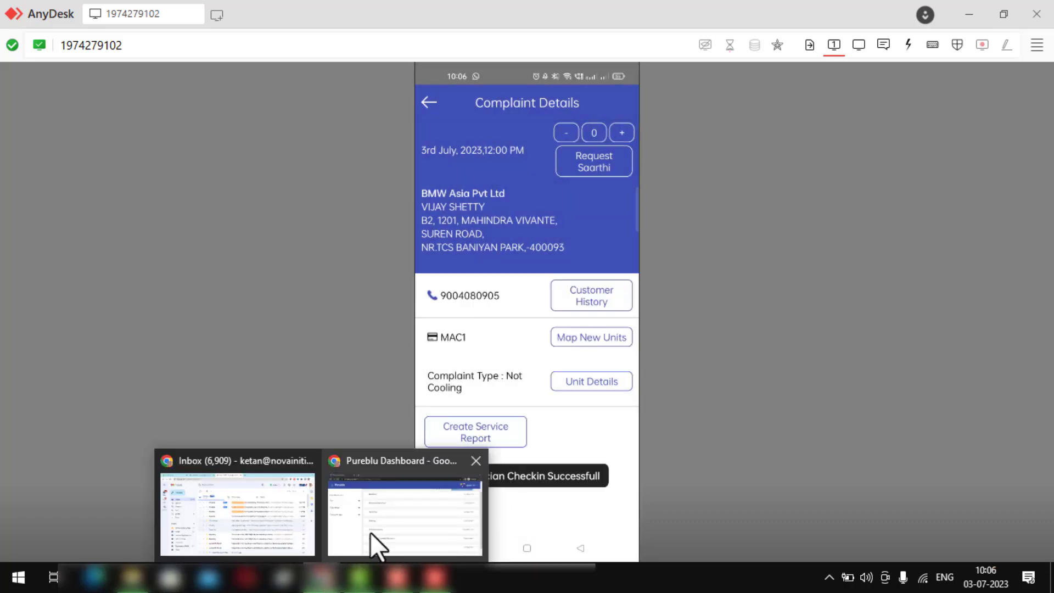
click(370, 532)
key(F5)
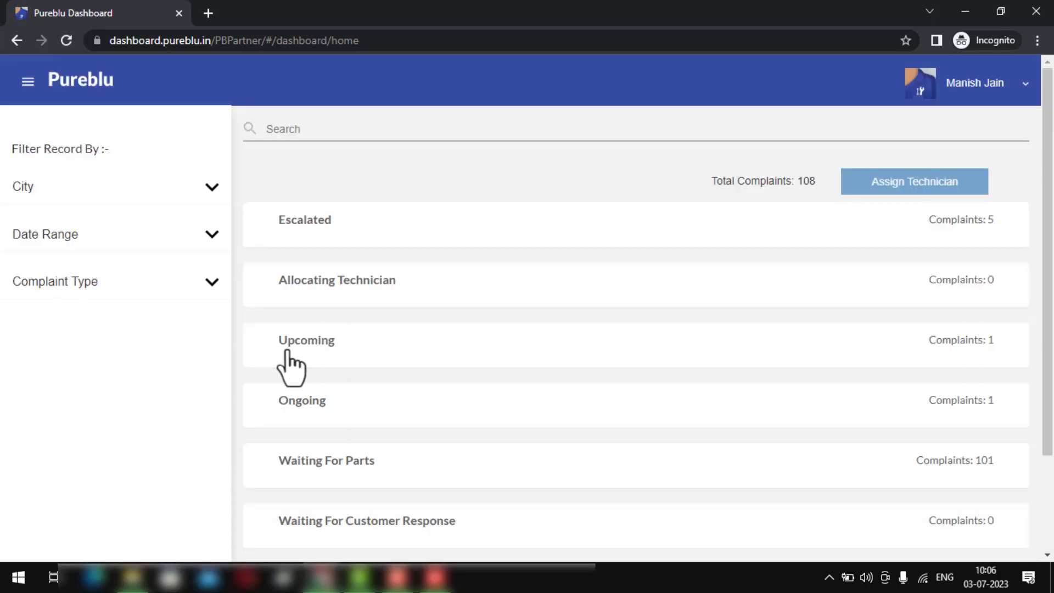
click(299, 425)
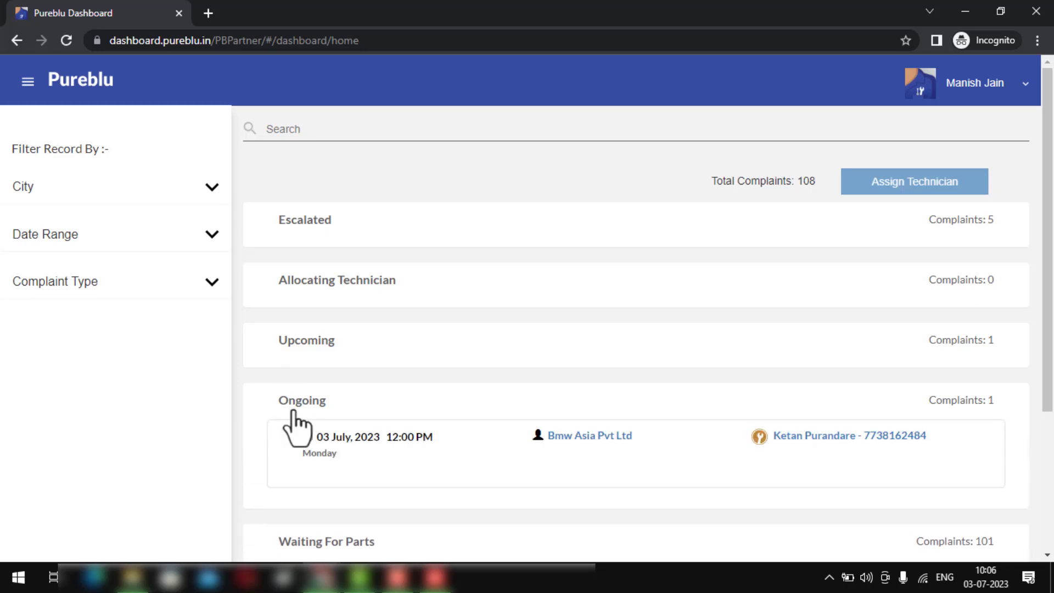
scroll(298, 425, down, 1)
click(345, 366)
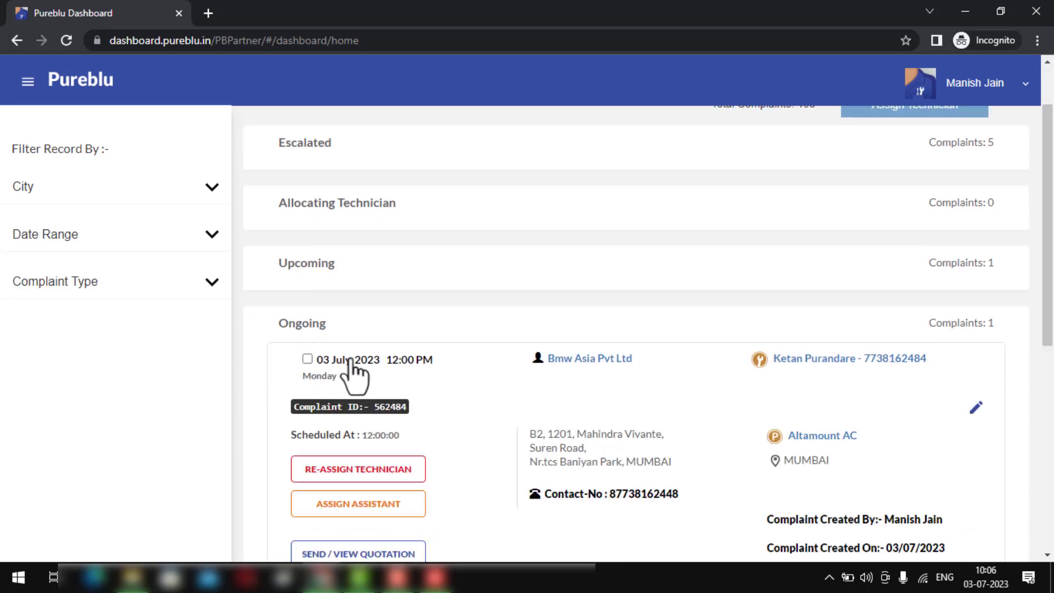
scroll(348, 377, down, 3)
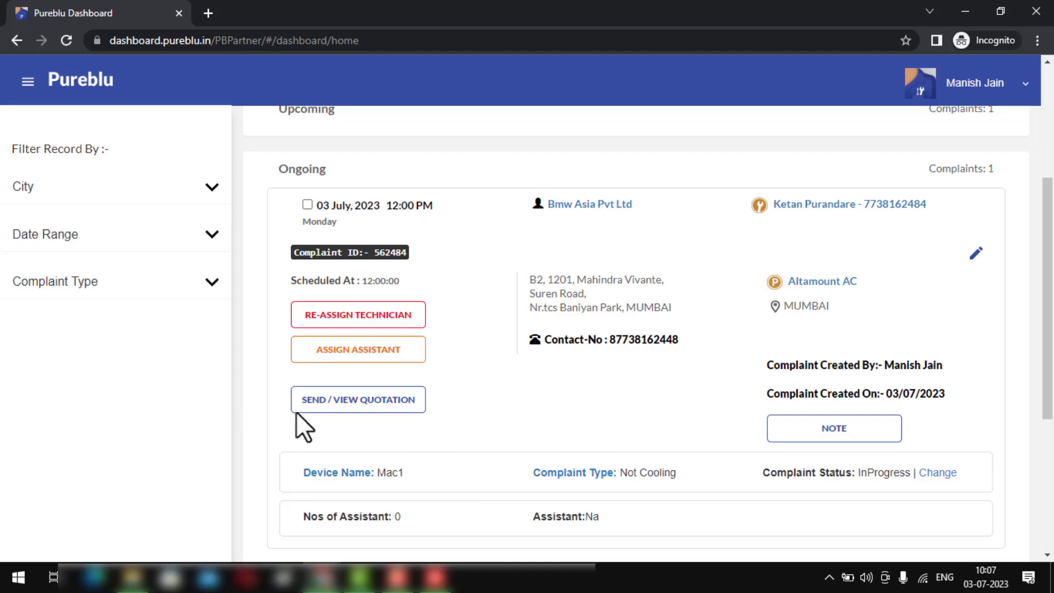
- Edit the Bmw Asia complaint, change Device Name from MAC1 to MAC2, and save
click(974, 253)
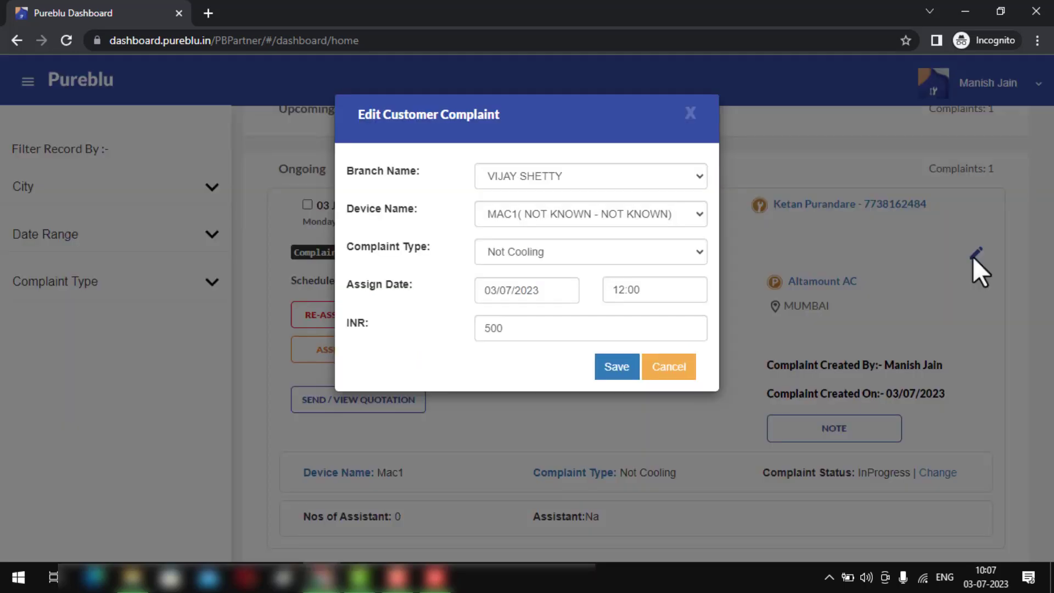
click(545, 215)
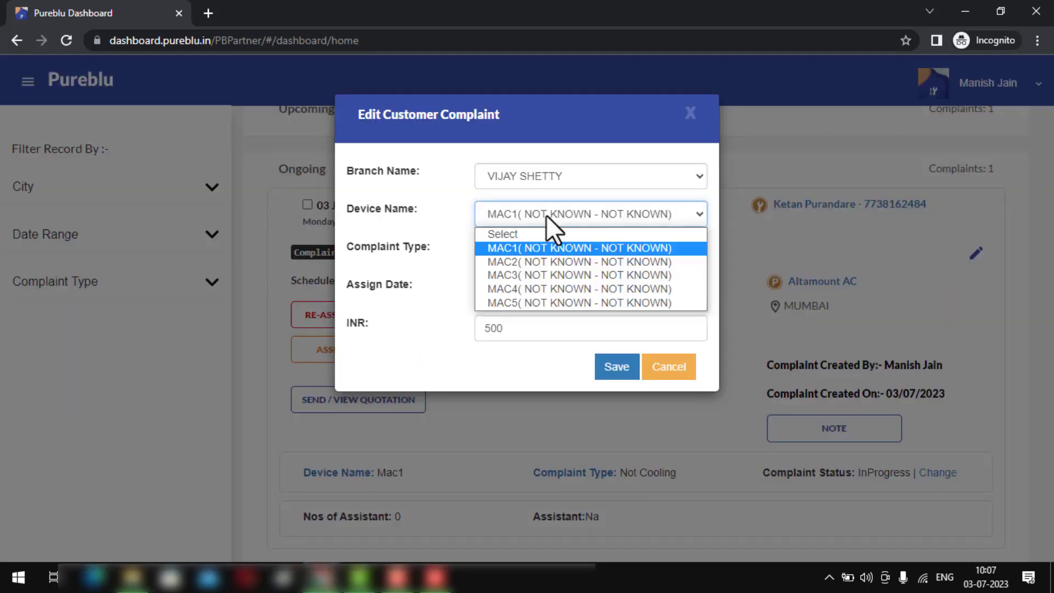
click(532, 265)
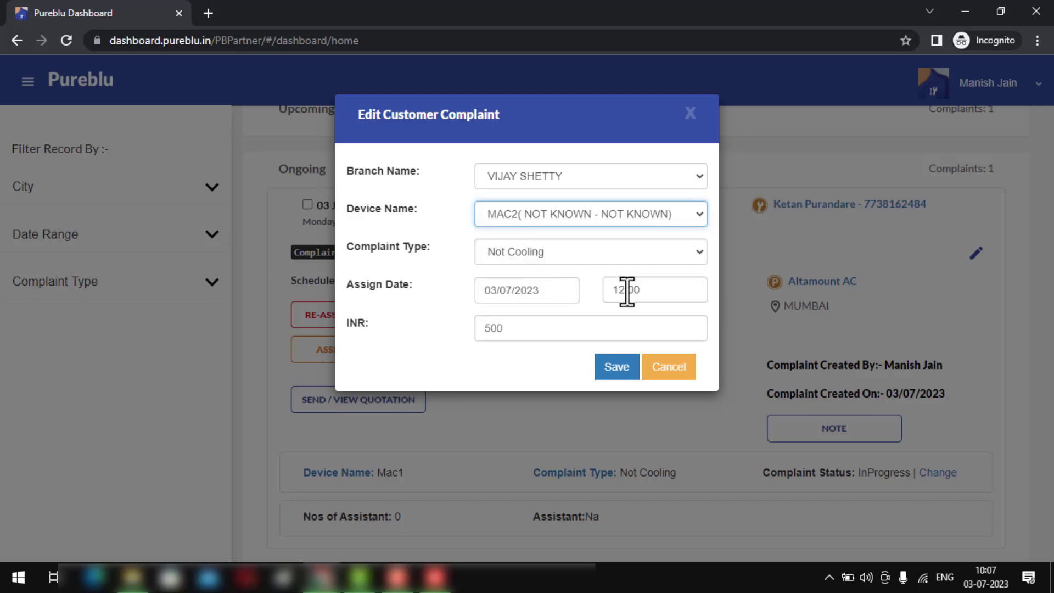
click(612, 371)
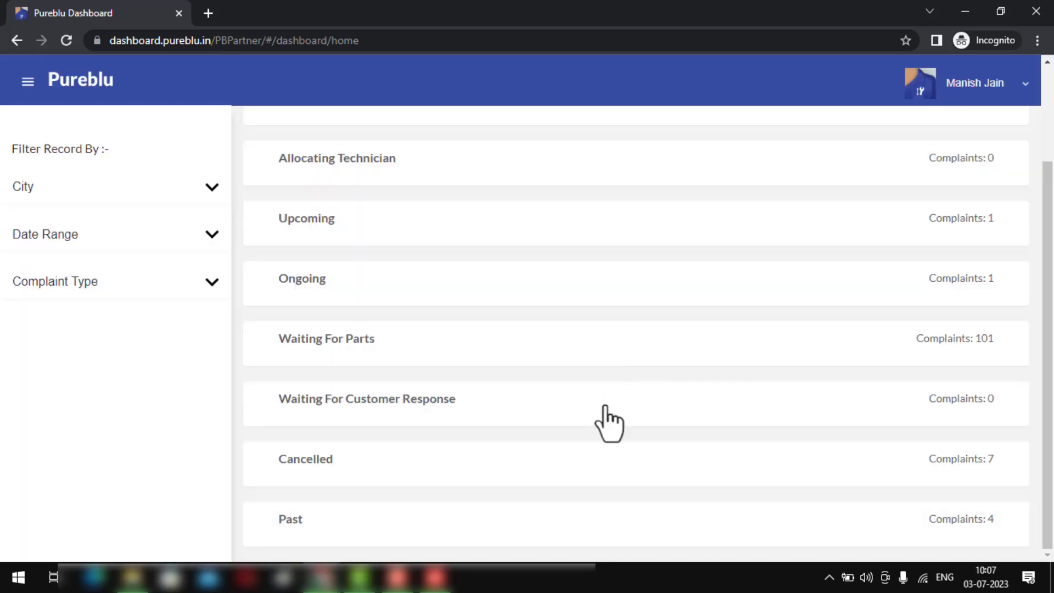
- Switch to the AnyDesk phone session and open the complaint's Service Report form
click(439, 575)
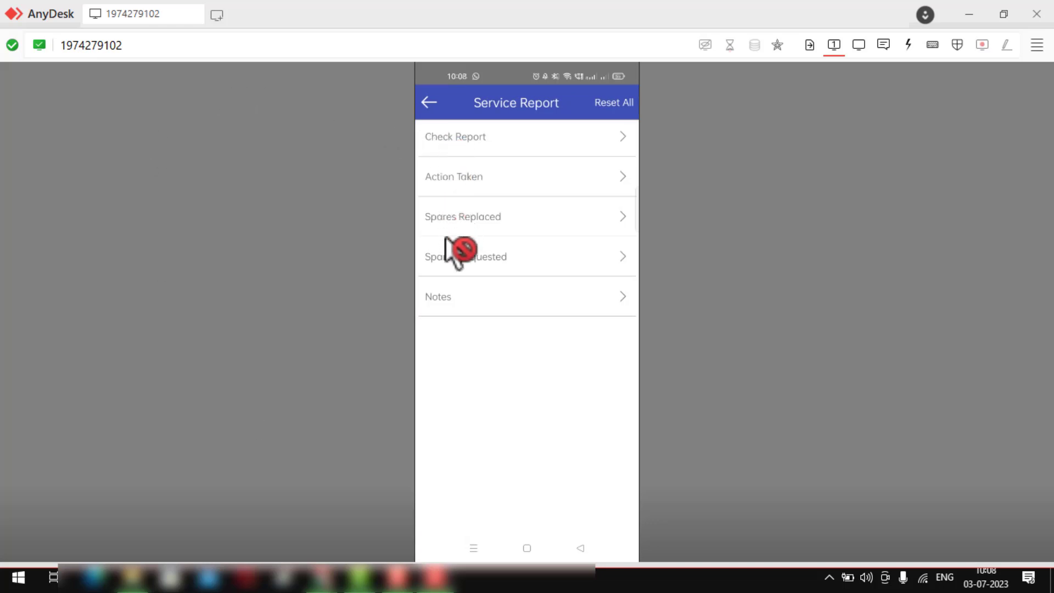
- Fill the Check Report, Action Taken and spares entries, and add the note 'remote not working'
click(442, 299)
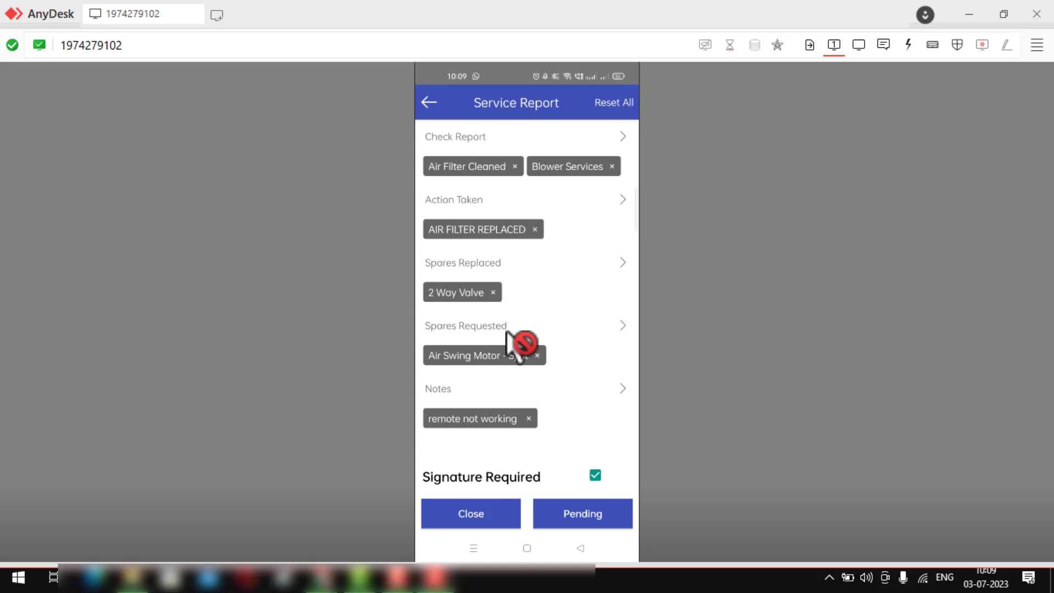
- Submit the service report as Pending, then bring the Pureblu Dashboard window back
click(579, 526)
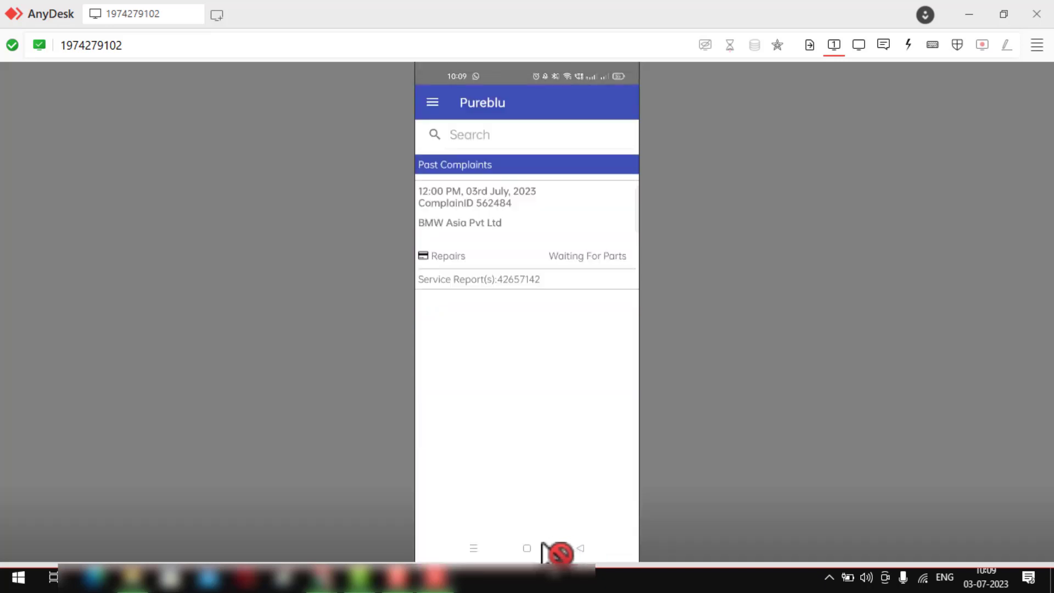
mouse_move(321, 577)
click(383, 505)
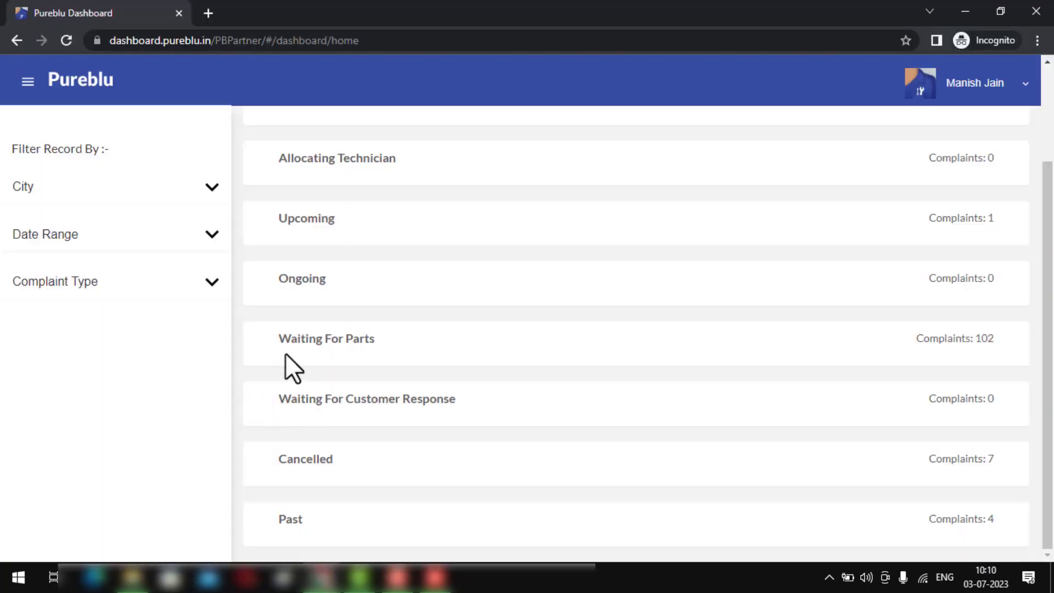
- Open the service report of the 3 July BMW Asia complaint under Waiting For Parts
click(293, 350)
scroll(292, 347, down, 3)
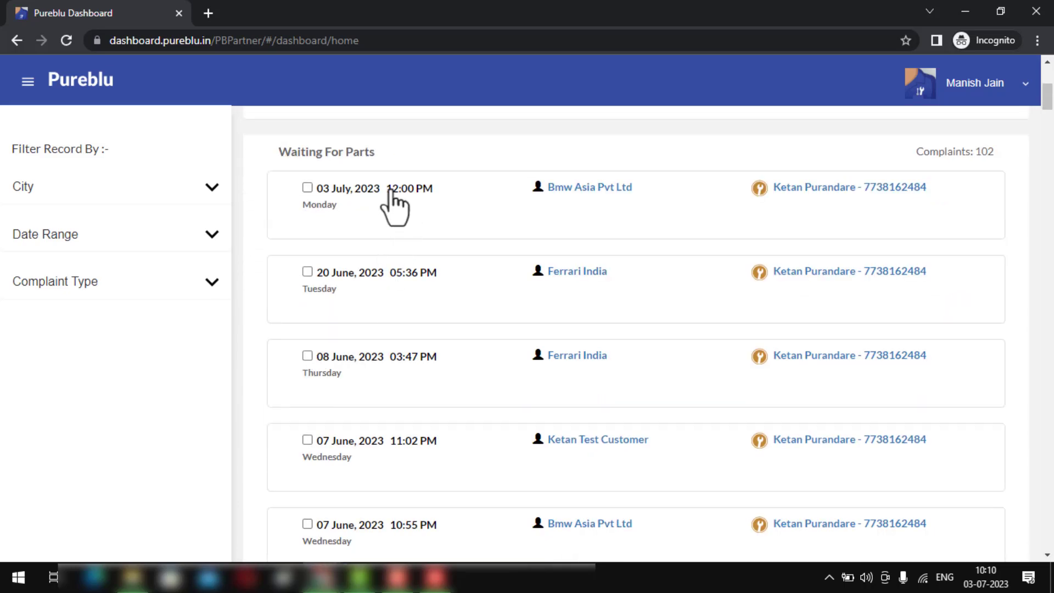
click(390, 189)
scroll(390, 190, down, 1)
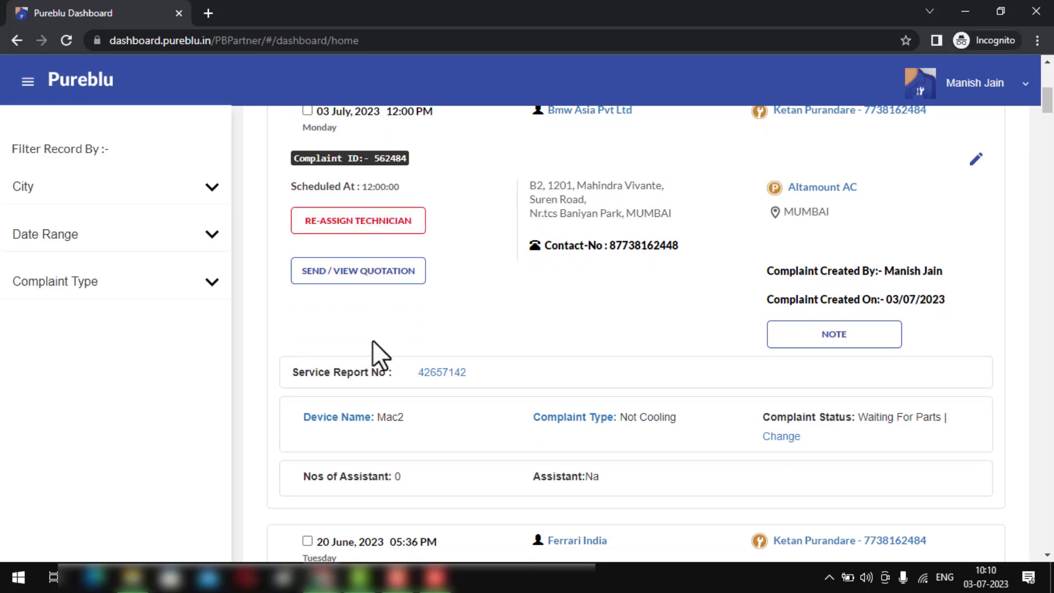
click(456, 378)
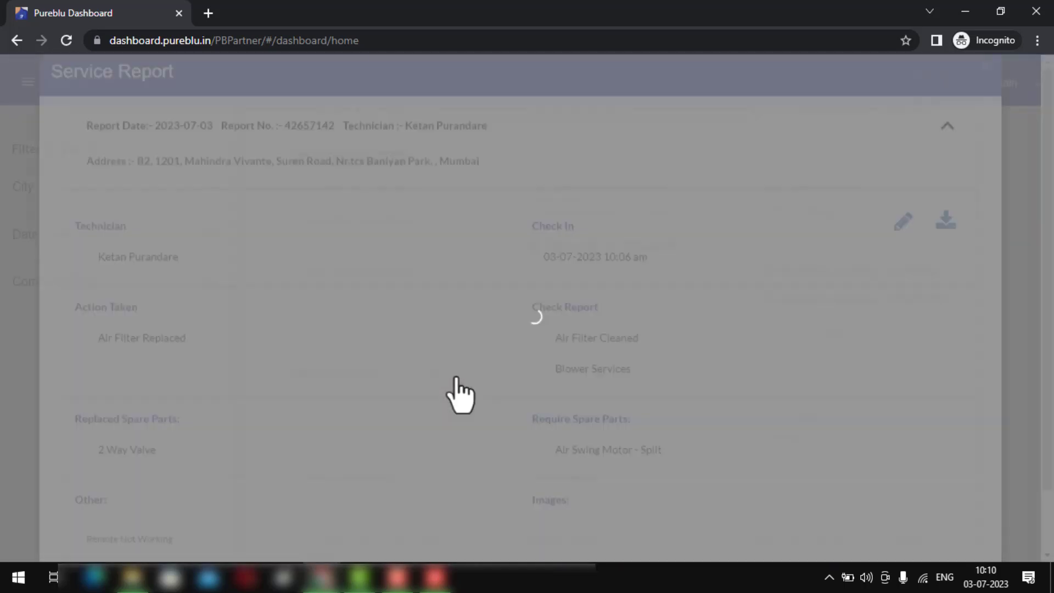
- View the remote photo at full size, close it, and download the report as PDF
scroll(456, 376, down, 3)
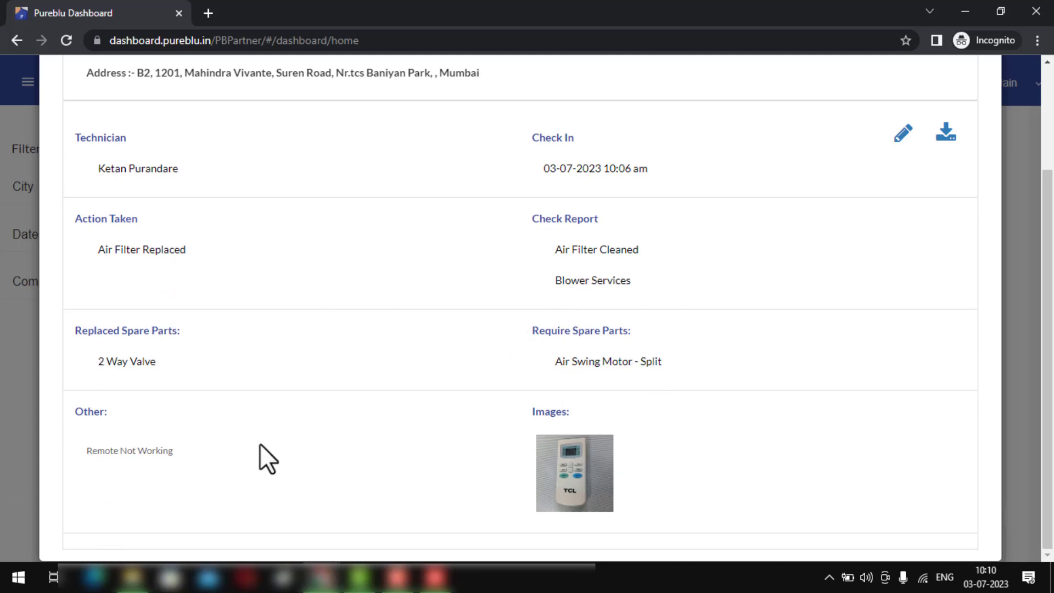
click(559, 470)
scroll(543, 400, down, 7)
scroll(544, 400, up, 7)
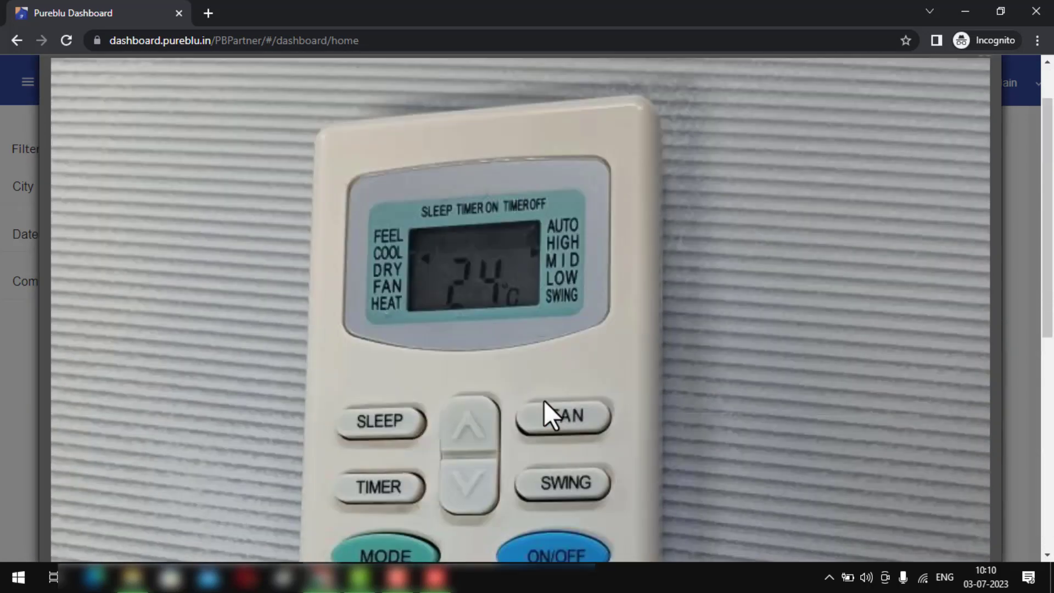
scroll(544, 400, up, 1)
click(987, 112)
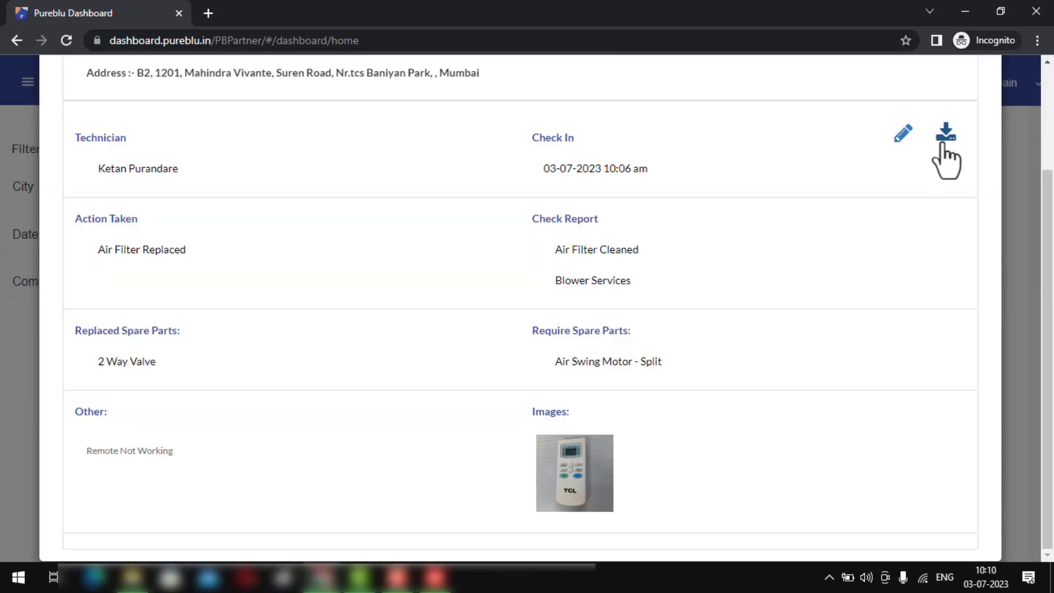
click(942, 141)
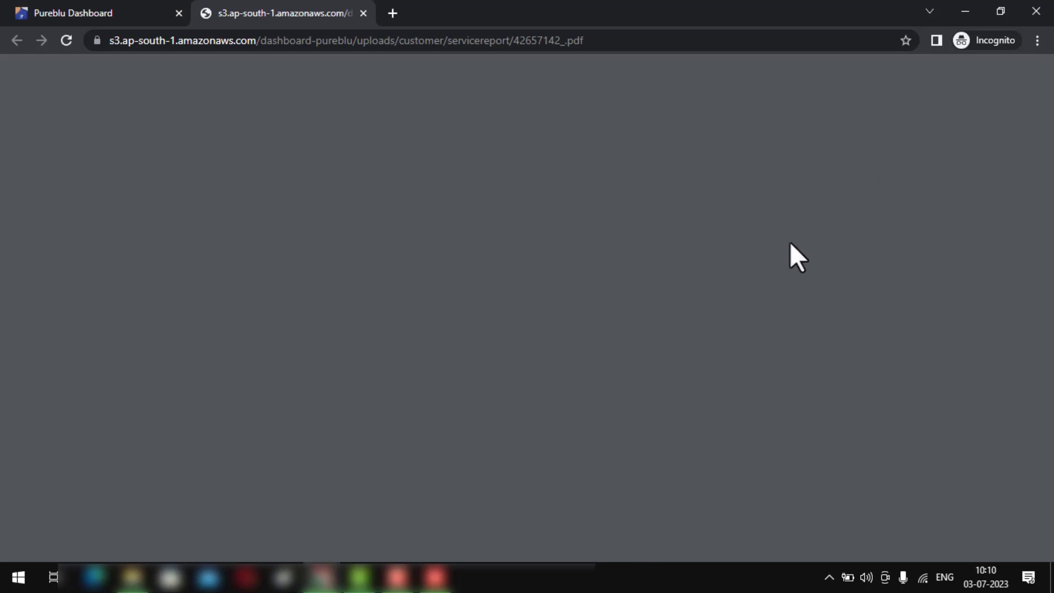
- Scroll through both pages of the service report PDF, then close its tab
scroll(781, 247, down, 10)
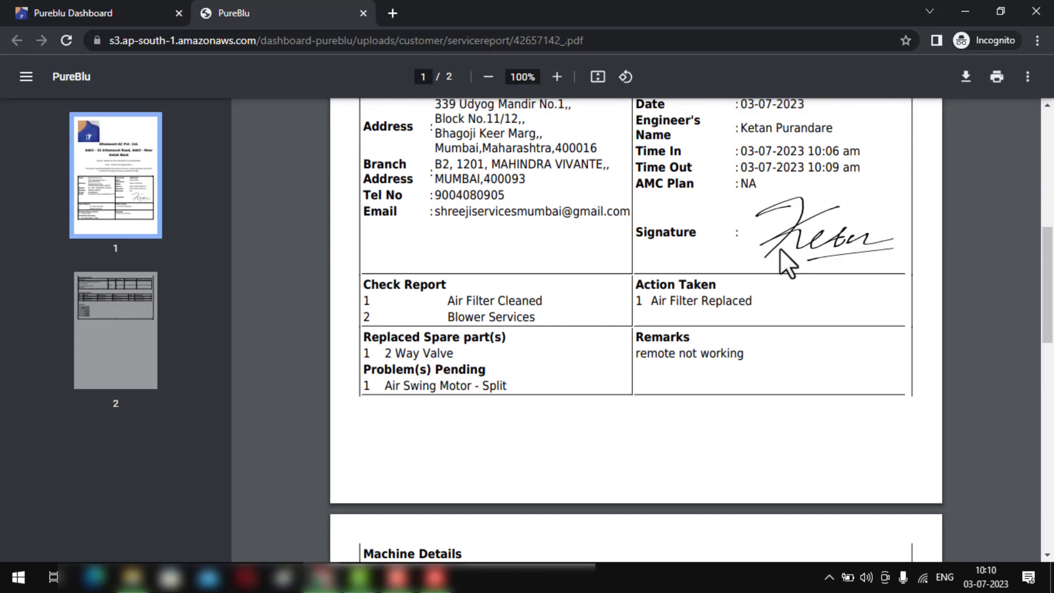
scroll(779, 245, up, 10)
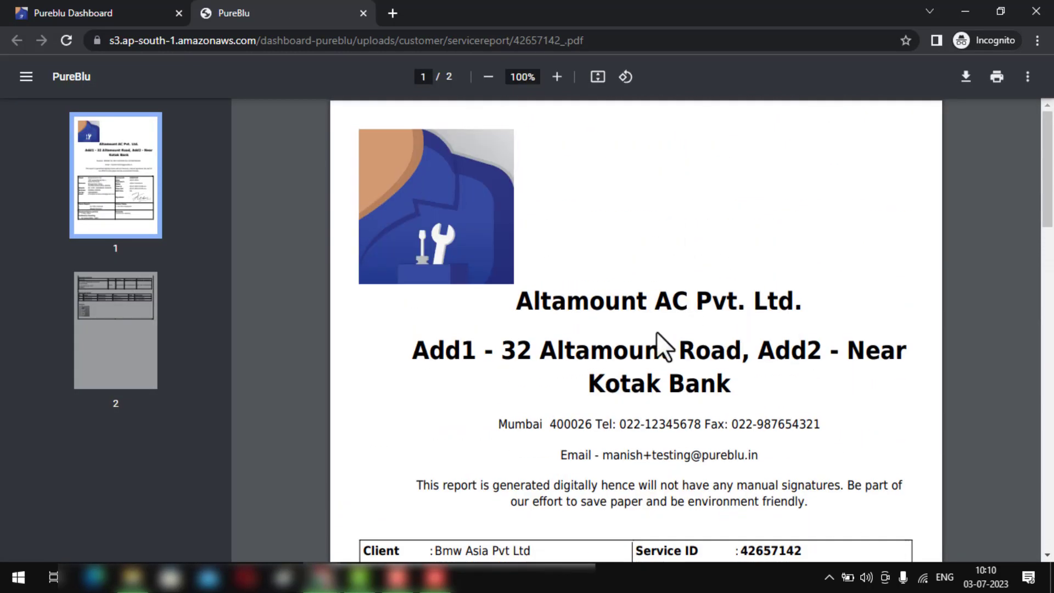
scroll(665, 330, down, 7)
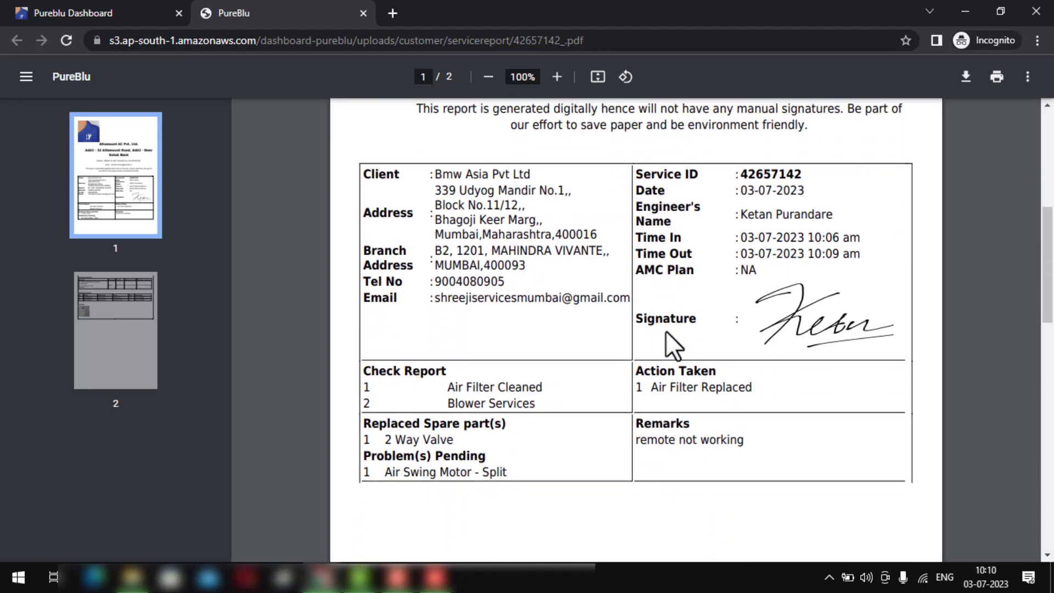
scroll(811, 266, down, 7)
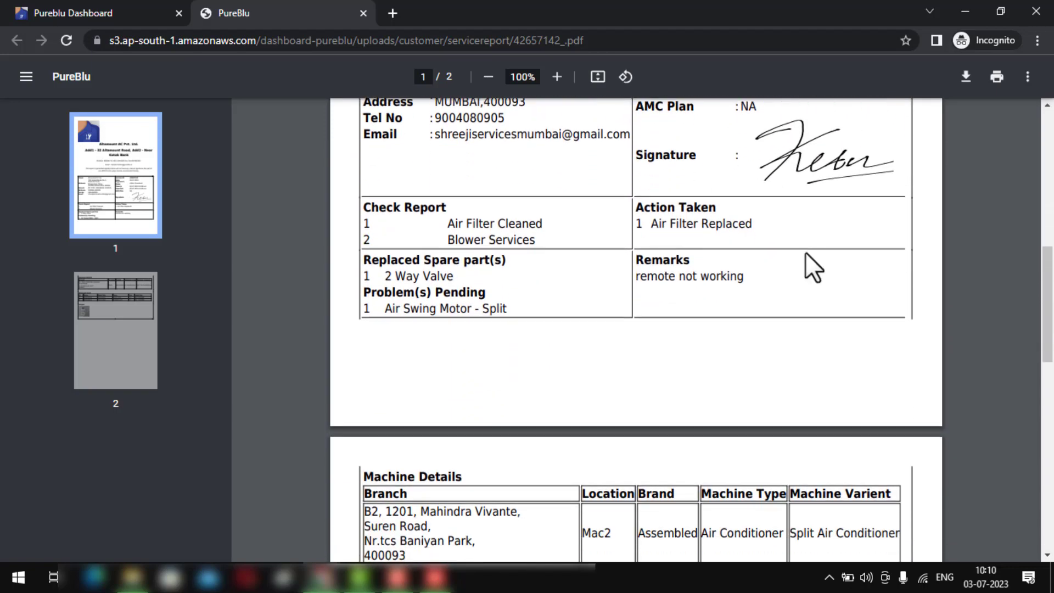
scroll(802, 275, down, 1)
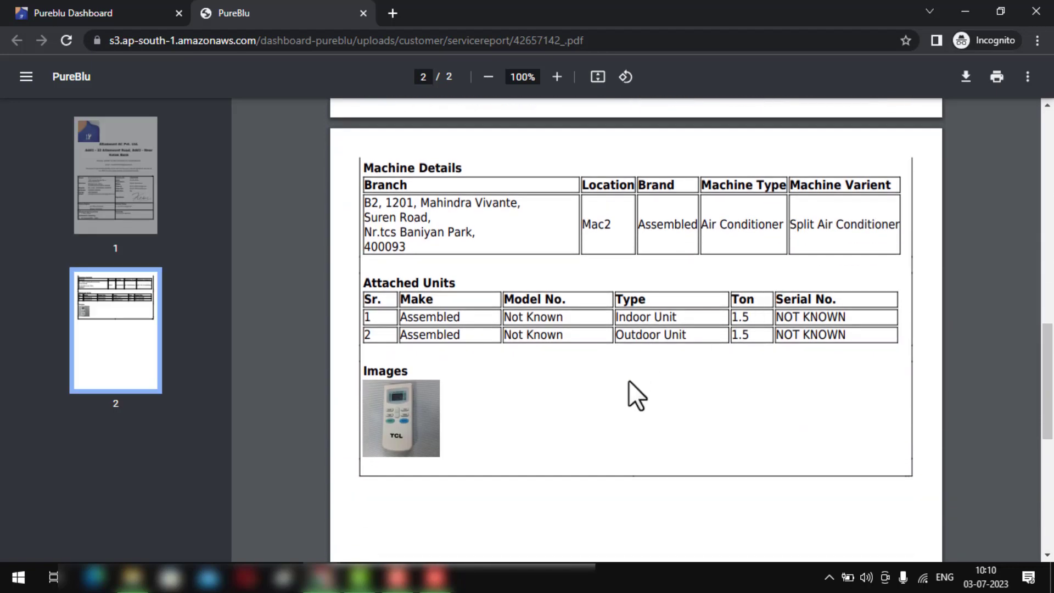
scroll(635, 383, up, 4)
click(363, 12)
scroll(560, 236, up, 3)
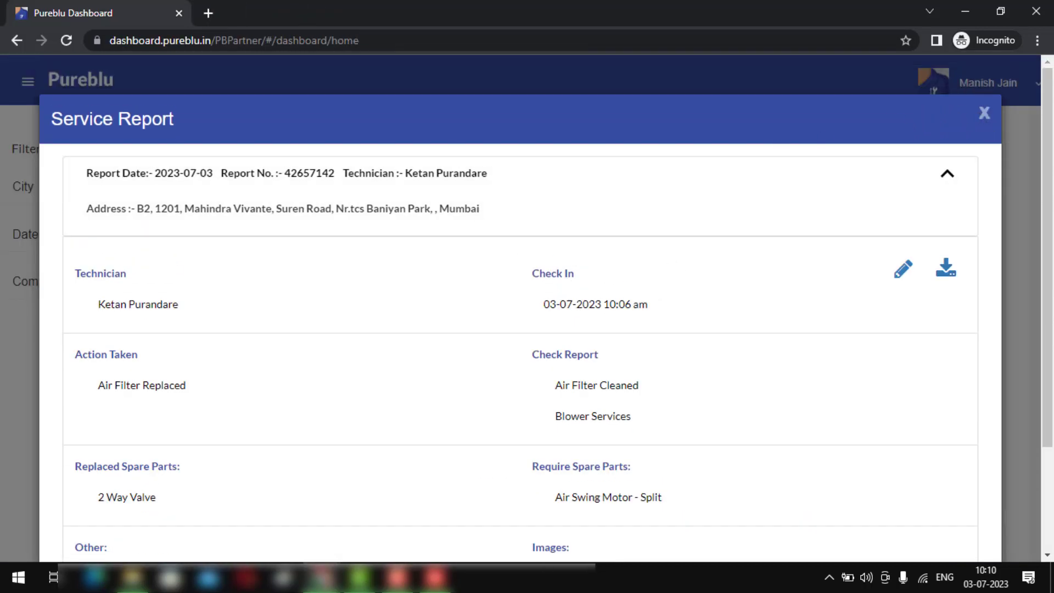
- Close the service report and enter a quotation of 1800 with 0 discount
click(984, 113)
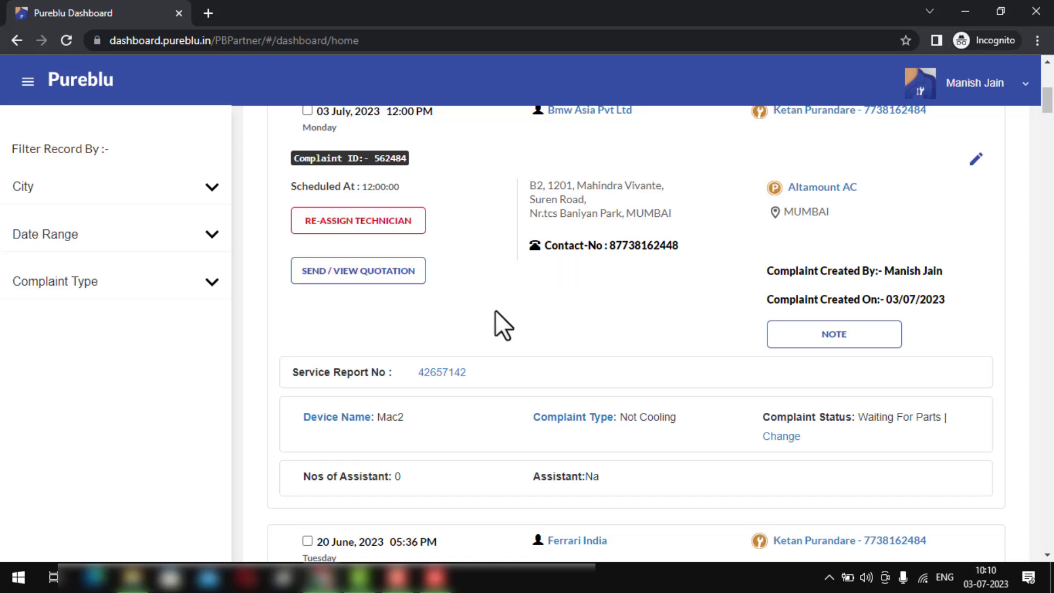
click(410, 282)
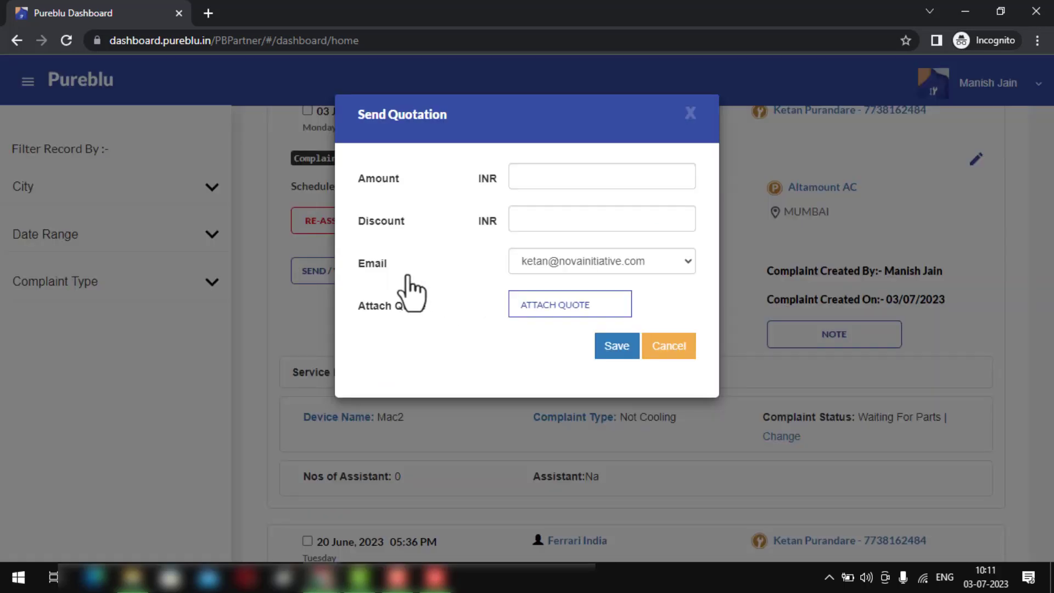
click(572, 171)
text(1800)
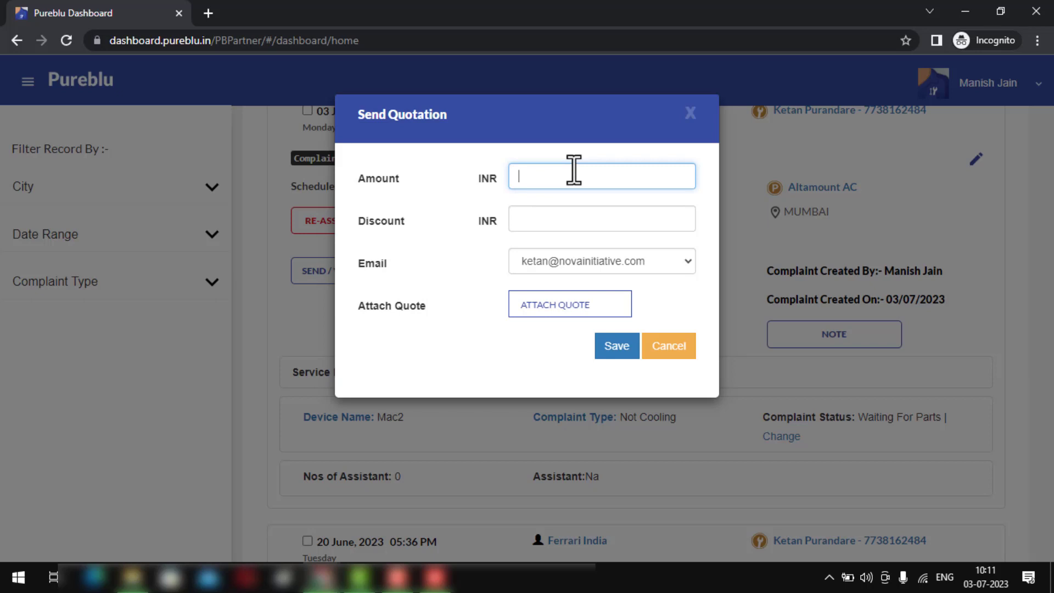
key(Tab)
text(0)
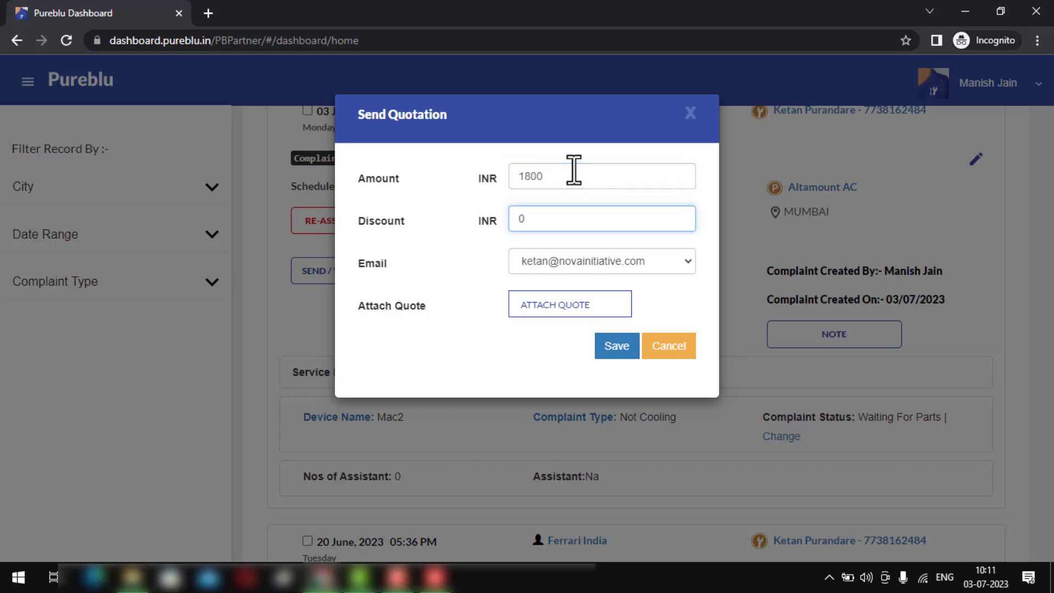
- Attach a quote file from the Downloads folder and save the quotation
click(554, 298)
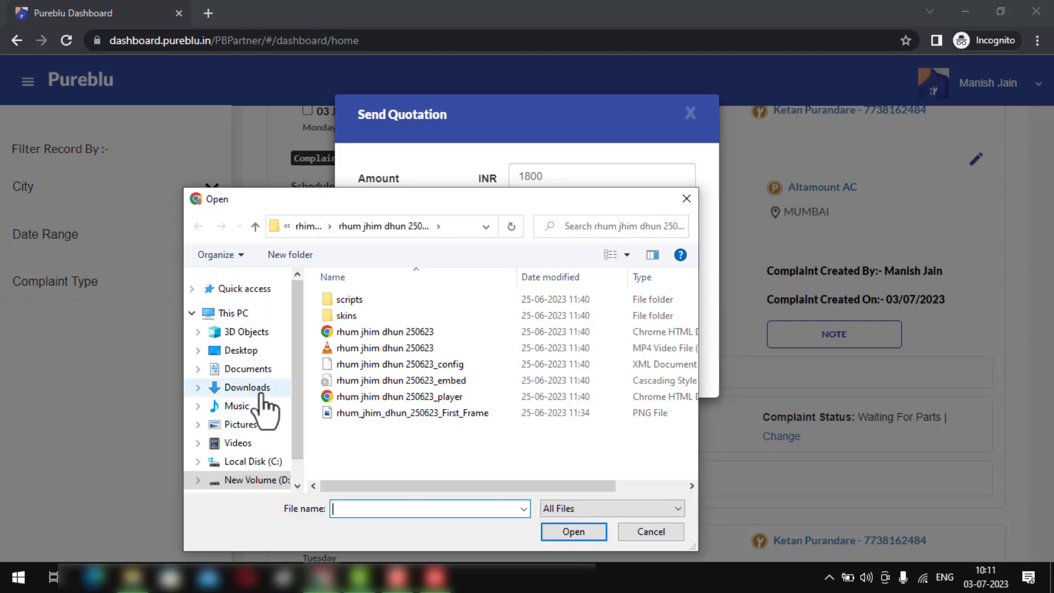
click(248, 387)
scroll(377, 376, down, 15)
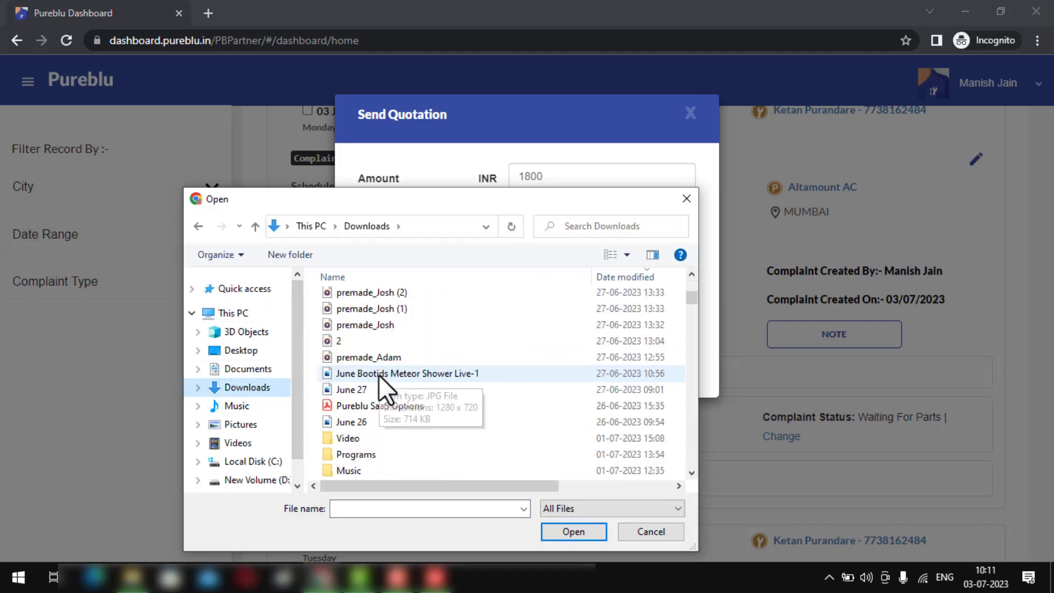
scroll(384, 391, down, 10)
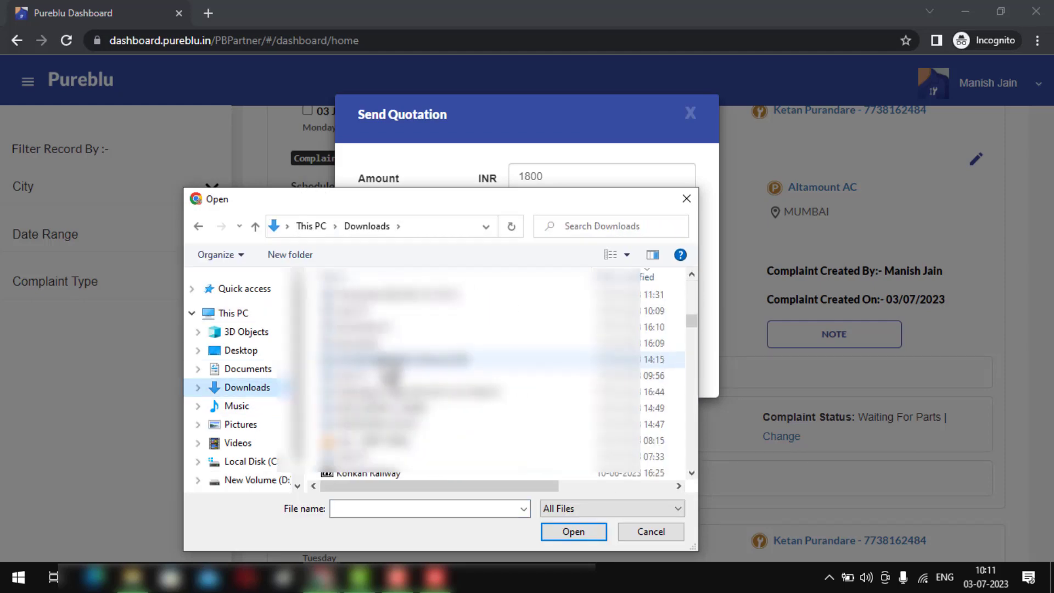
double_click(384, 295)
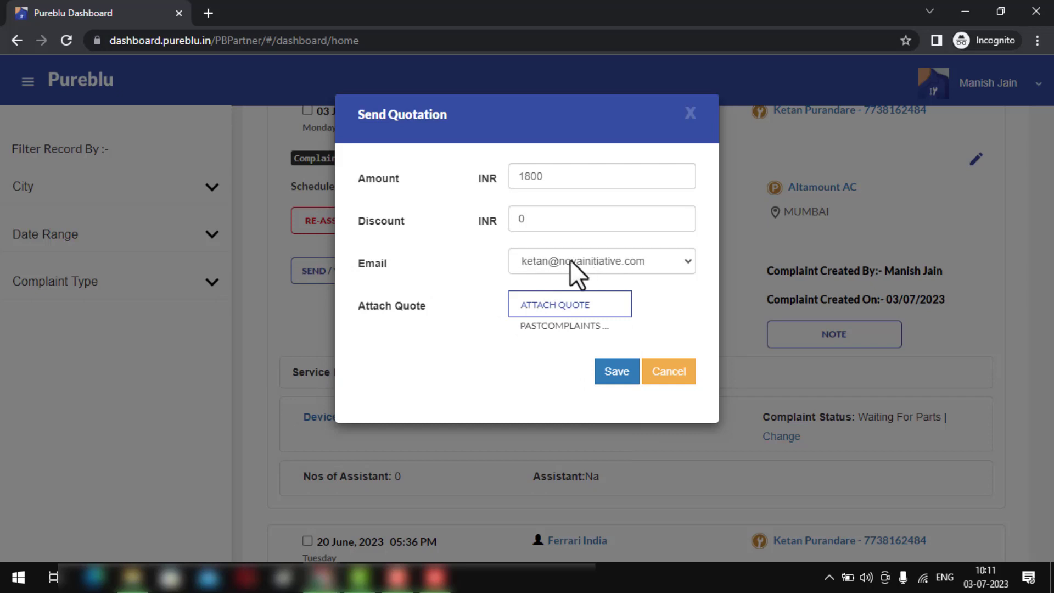
click(608, 376)
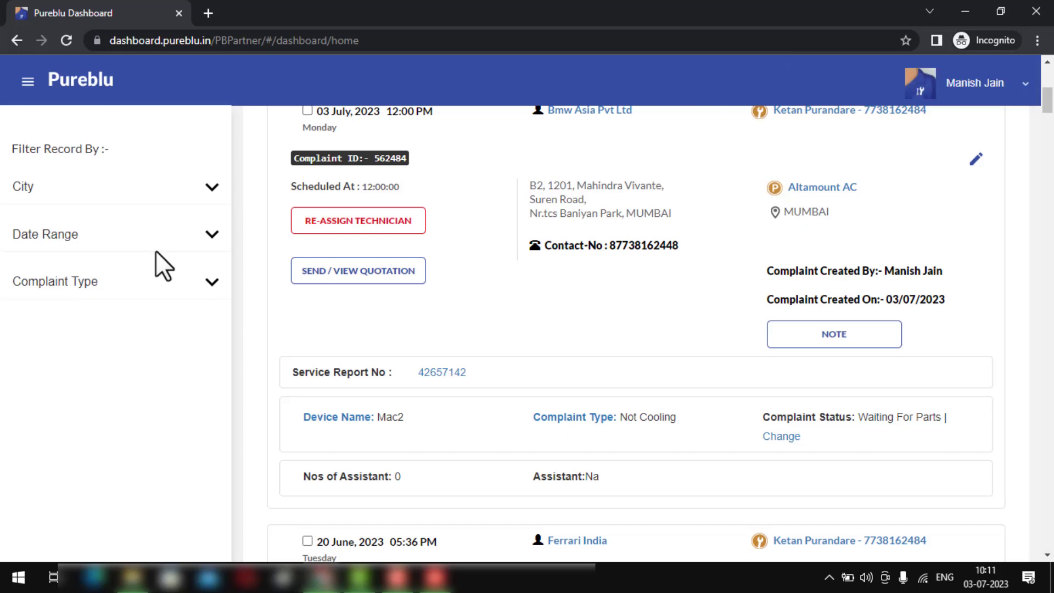
- Start a new note on the complaint reading 'call on 5/7/23 at 11am'
click(789, 336)
click(549, 176)
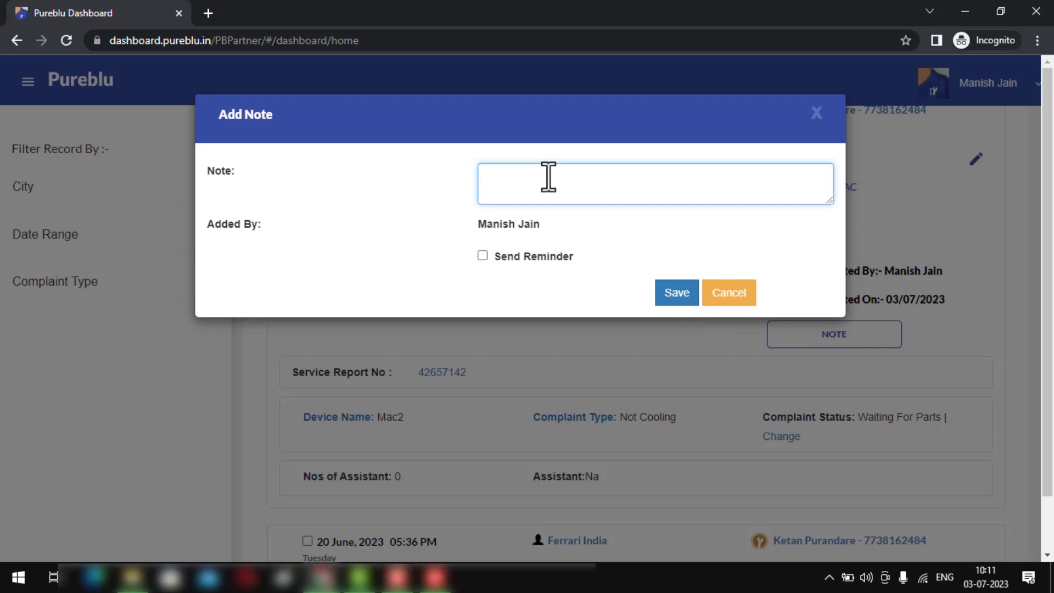
key(Escape)
click(815, 352)
click(577, 188)
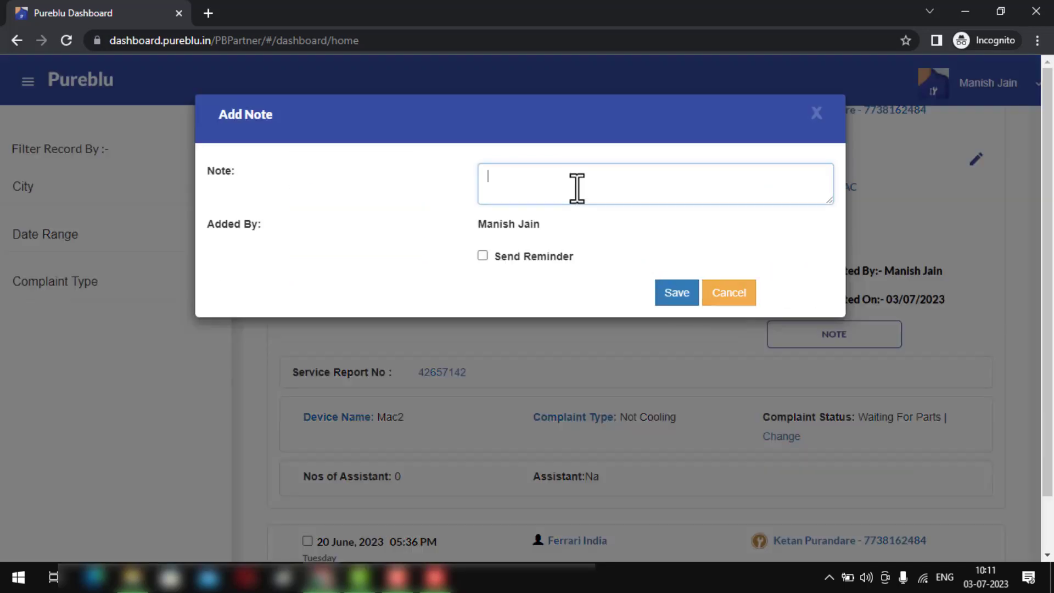
text(call on )
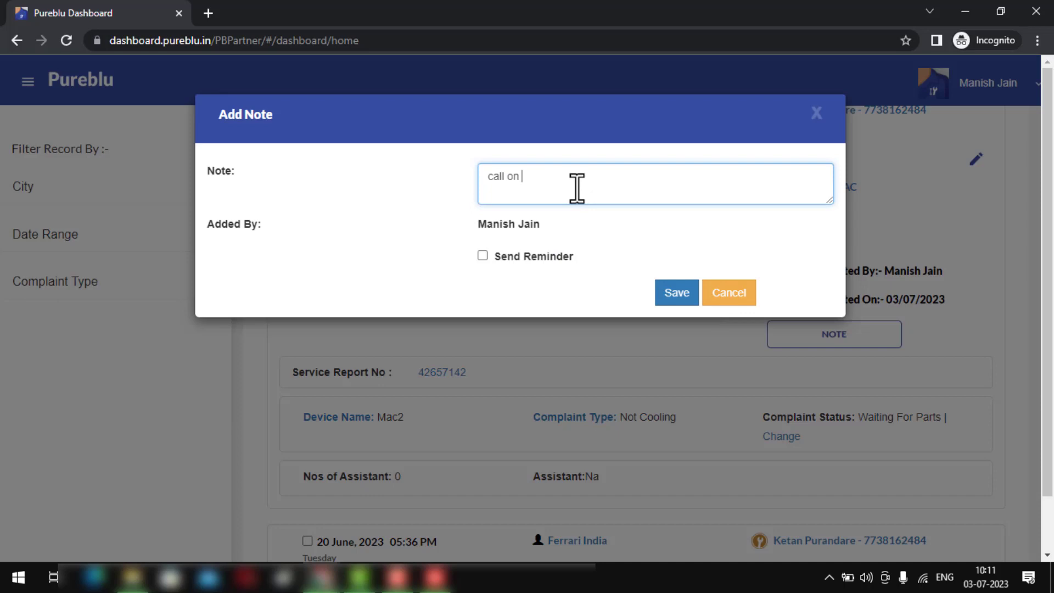
text(5/7/23 at 11am)
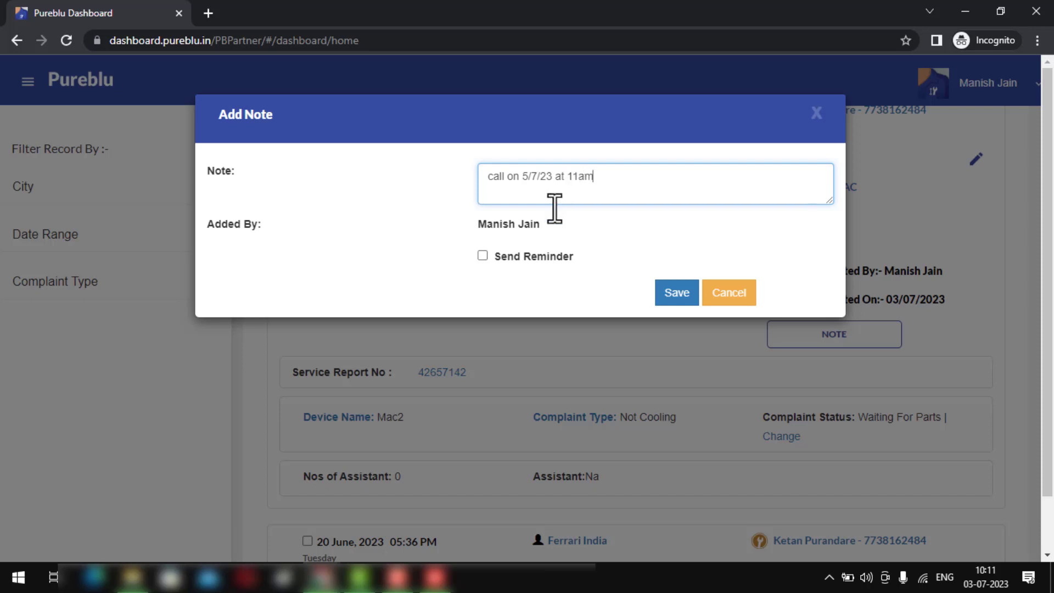
- Set the note's reminder for 5 July at 11:00 am and save it
click(483, 255)
click(507, 302)
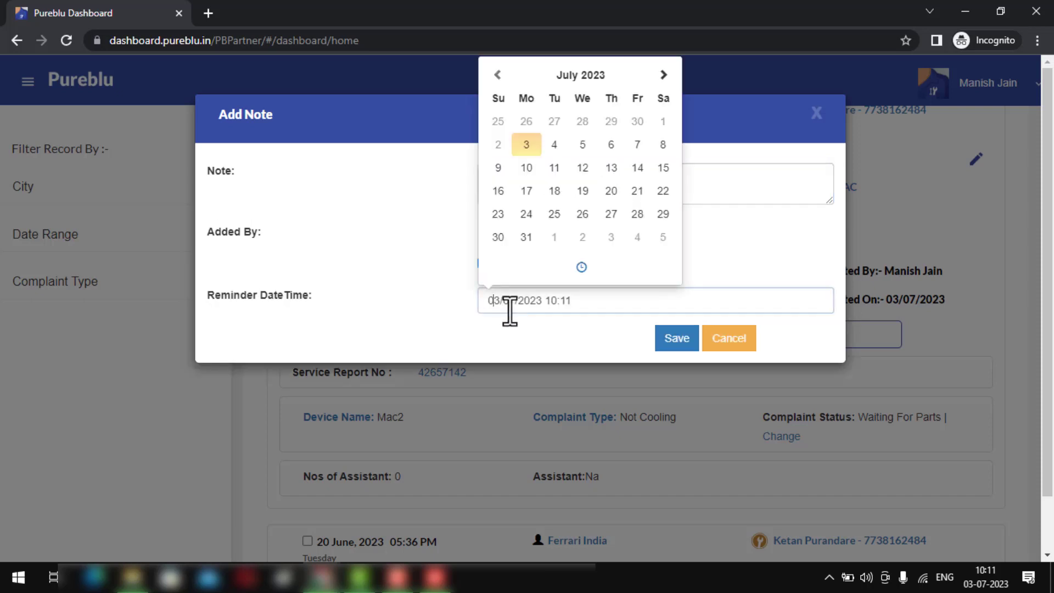
click(582, 146)
click(581, 264)
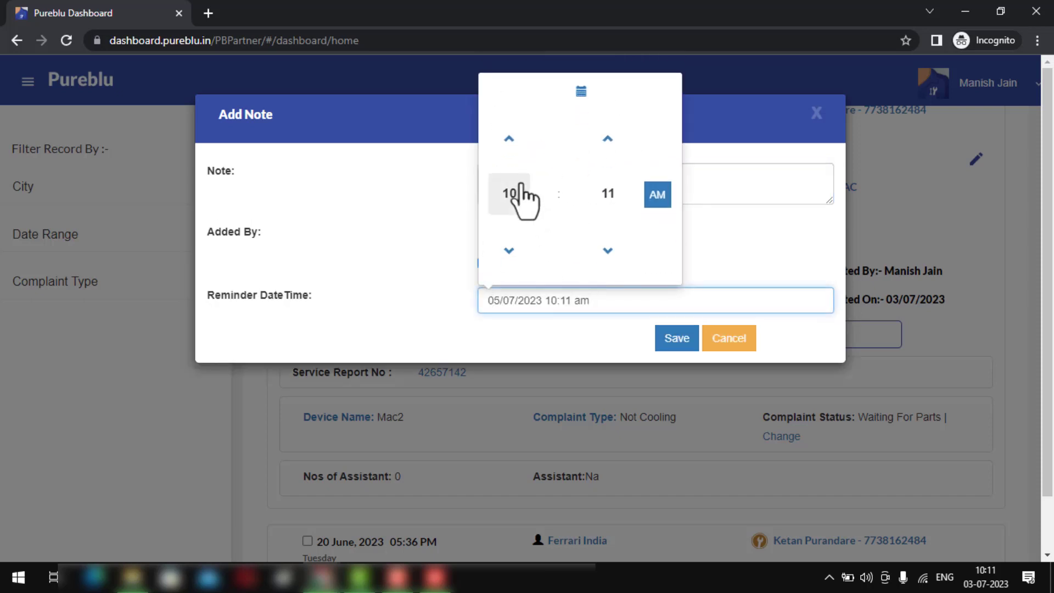
click(509, 194)
click(645, 255)
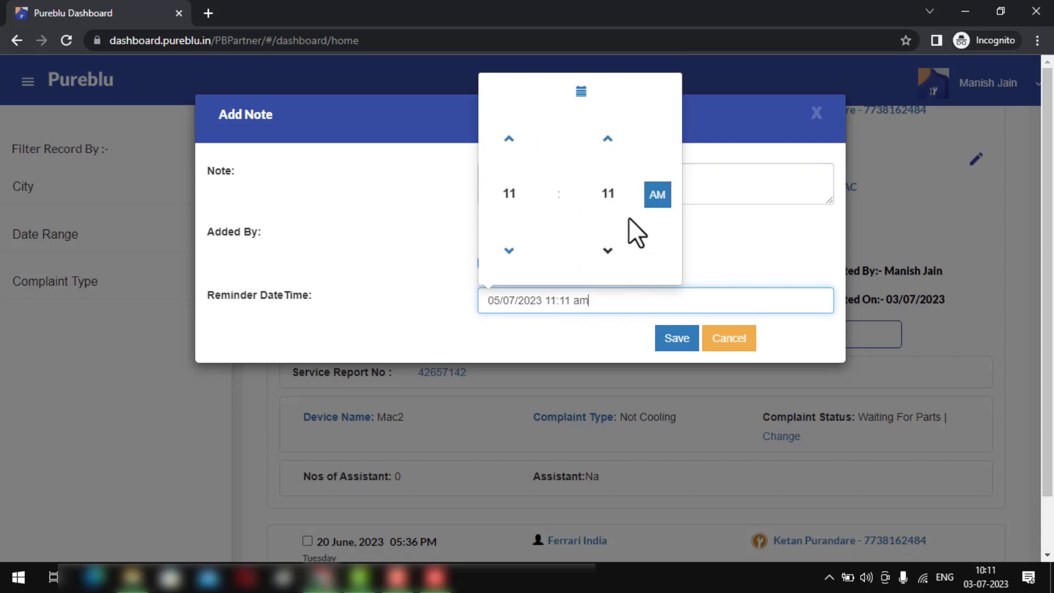
click(607, 193)
click(488, 164)
click(405, 263)
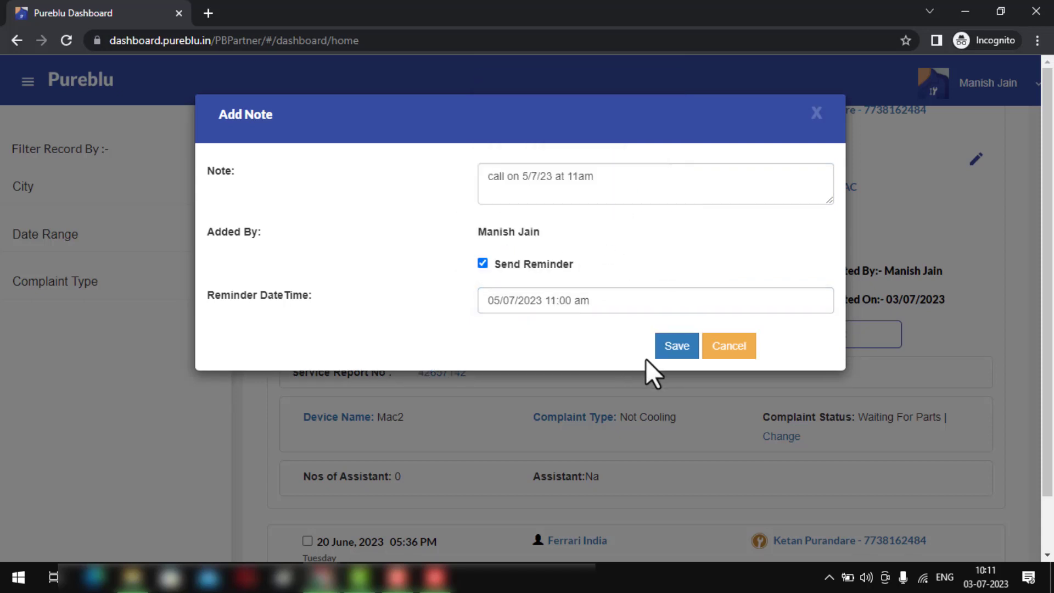
click(672, 343)
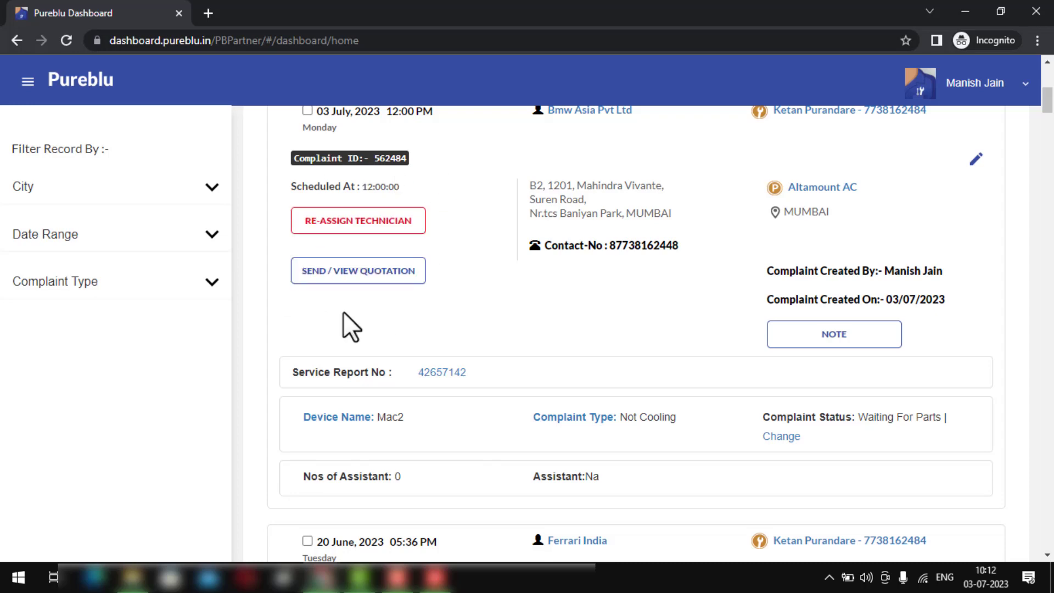
- Add and save the note 'approved at 1800 all inclusive', then close the notes dialog
click(833, 336)
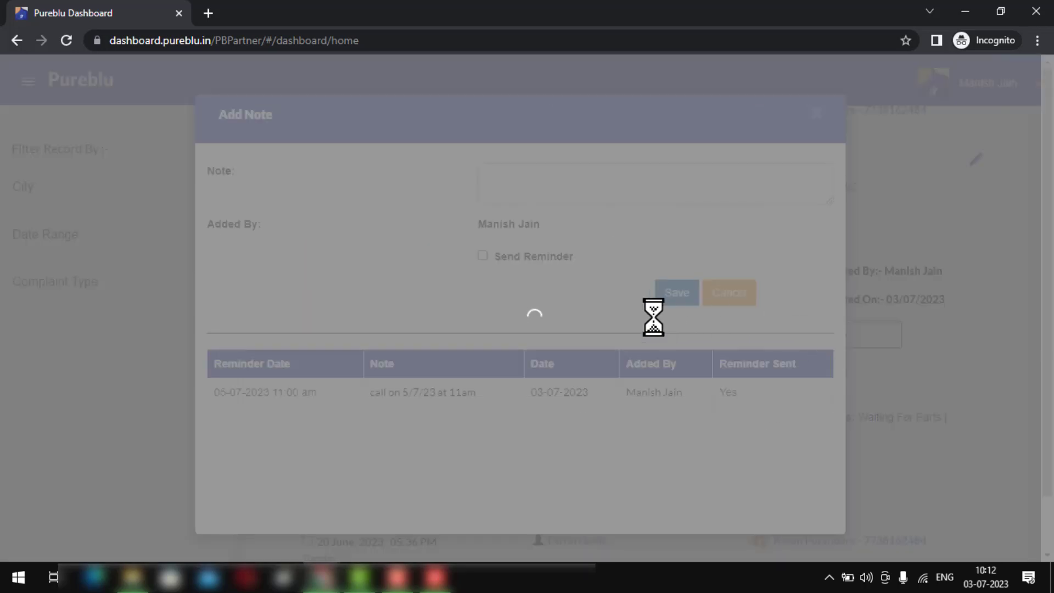
text(approe)
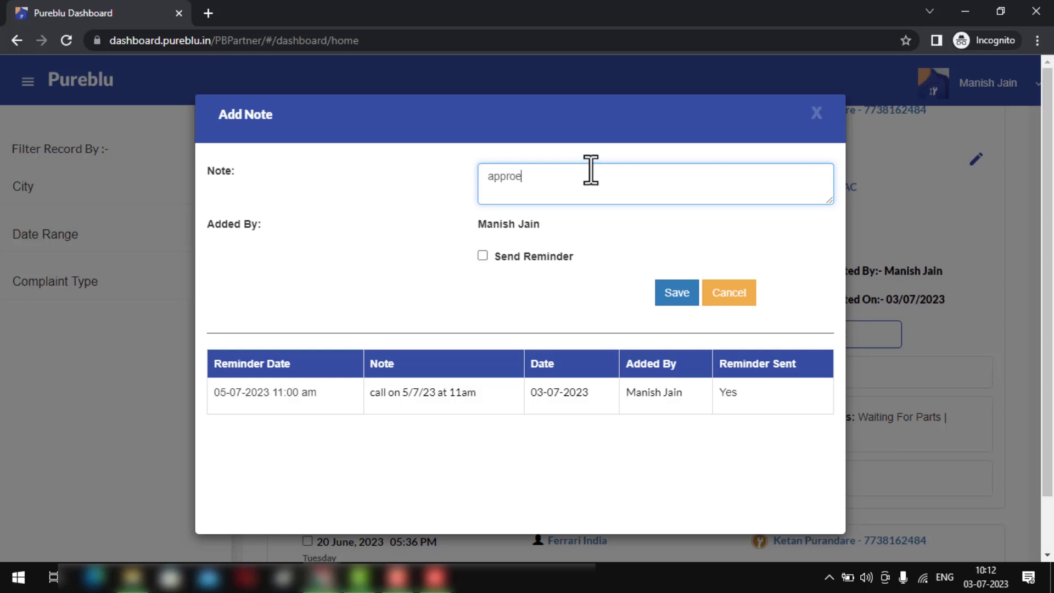
key(BackSpace)
text(ved)
text( at 1800 a)
text(lll and)
text(lusive)
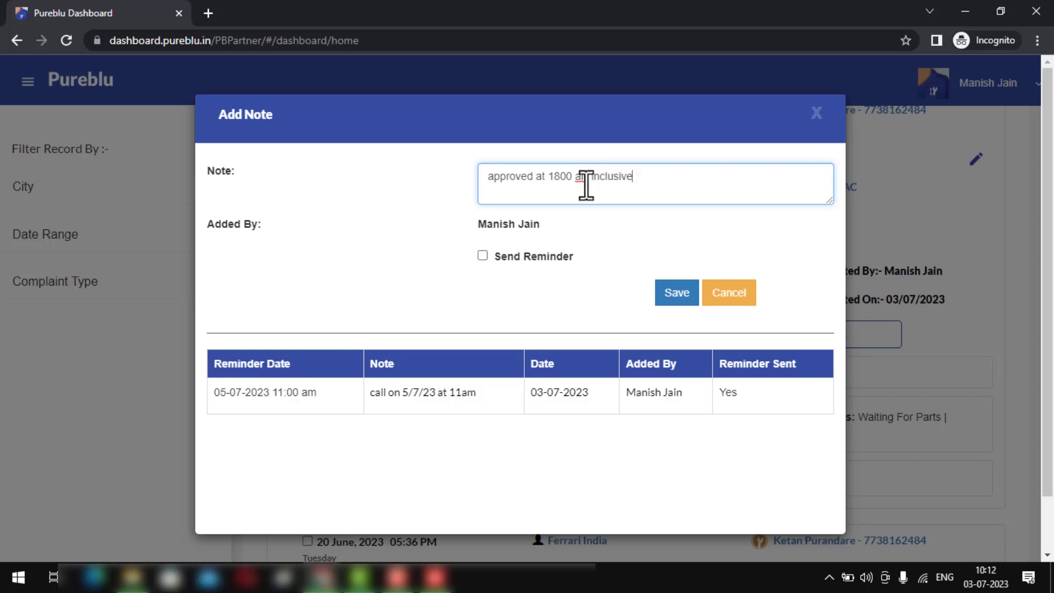
click(586, 181)
key(BackSpace)
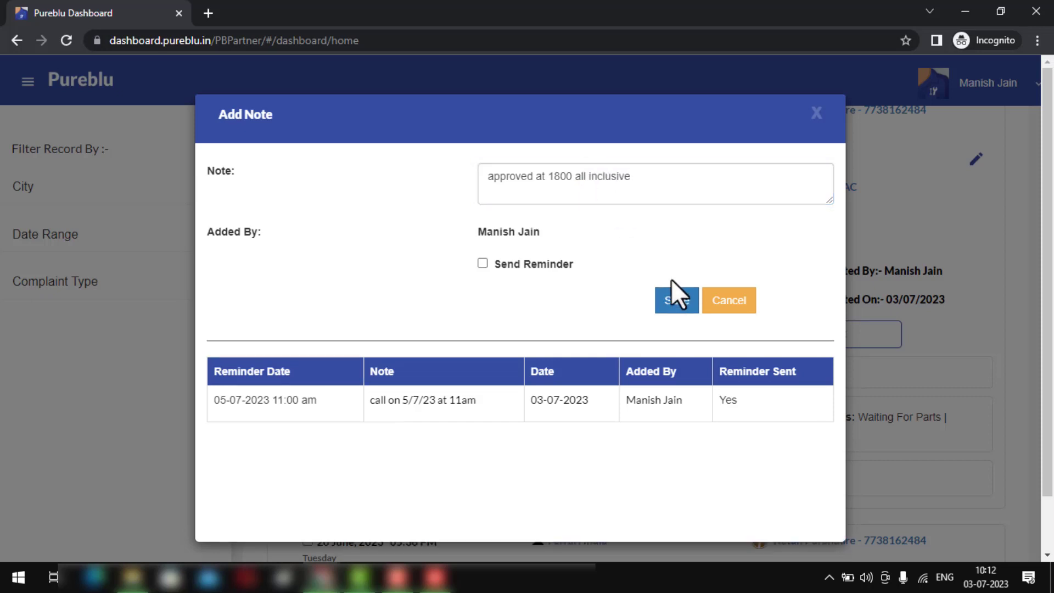
click(677, 300)
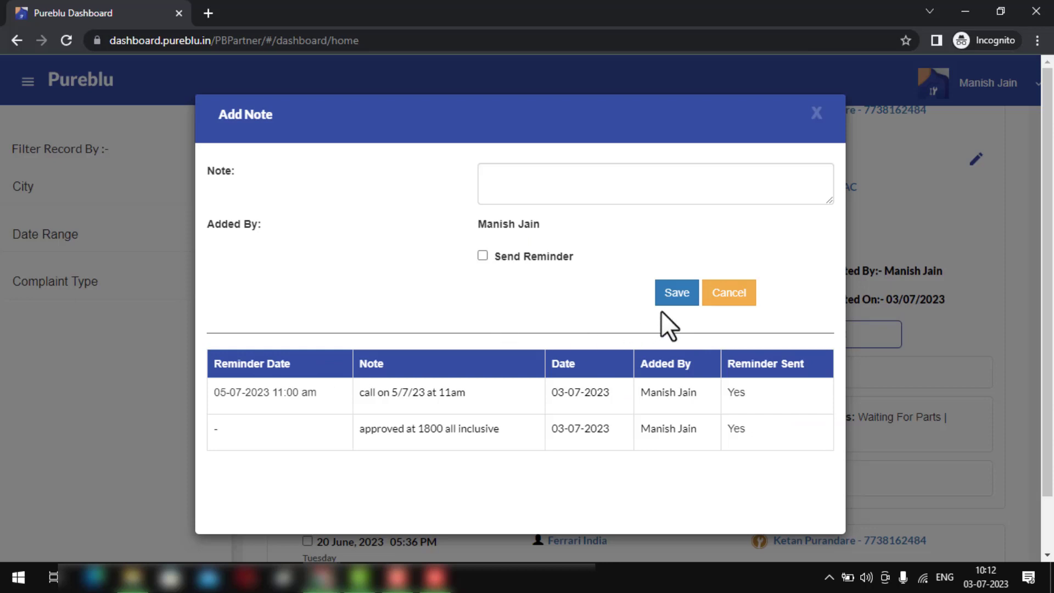
click(726, 298)
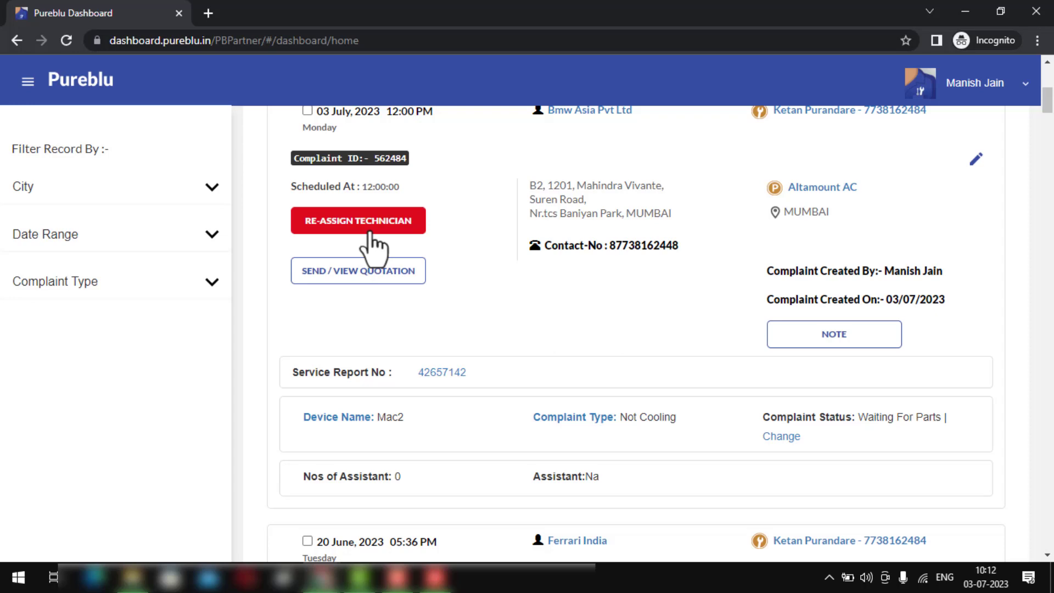
- Begin reassigning the complaint, tick the technician and keep the date on 3 July
click(370, 245)
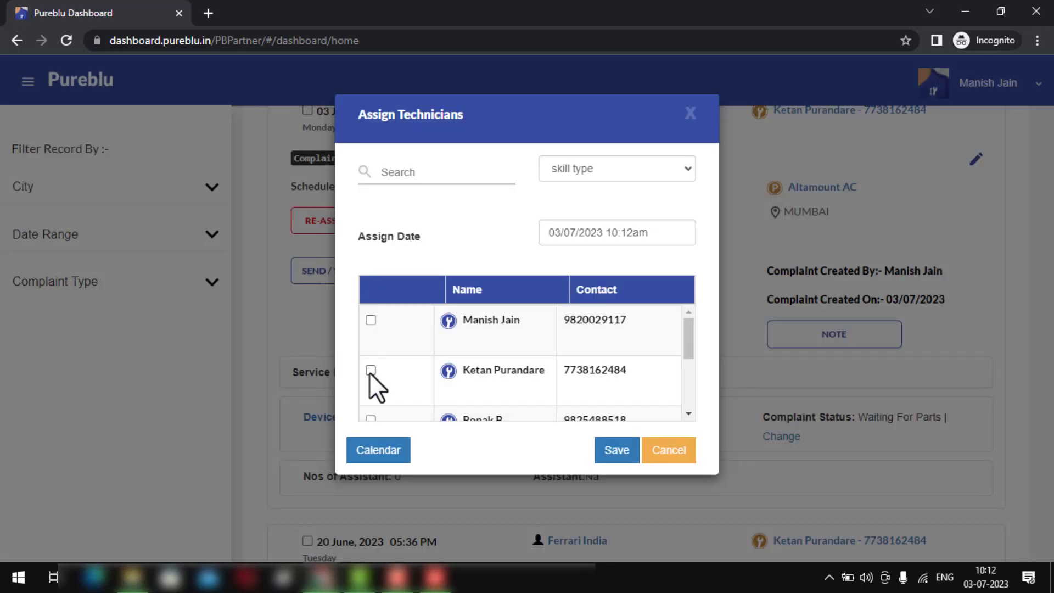
click(370, 370)
click(602, 232)
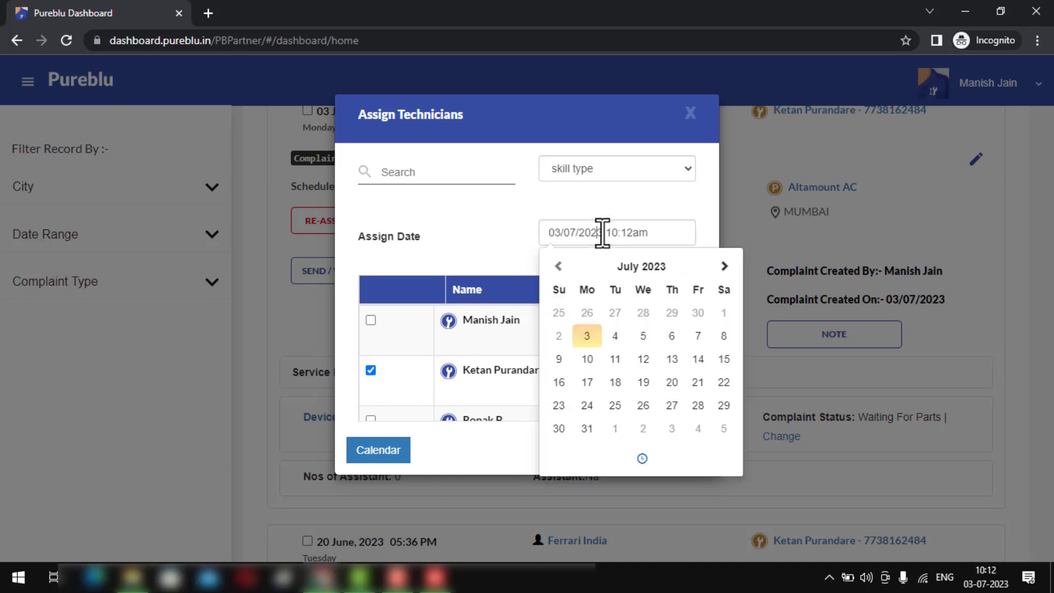
click(587, 336)
- Set the assign time to 04:00 pm and save the reassignment
click(641, 458)
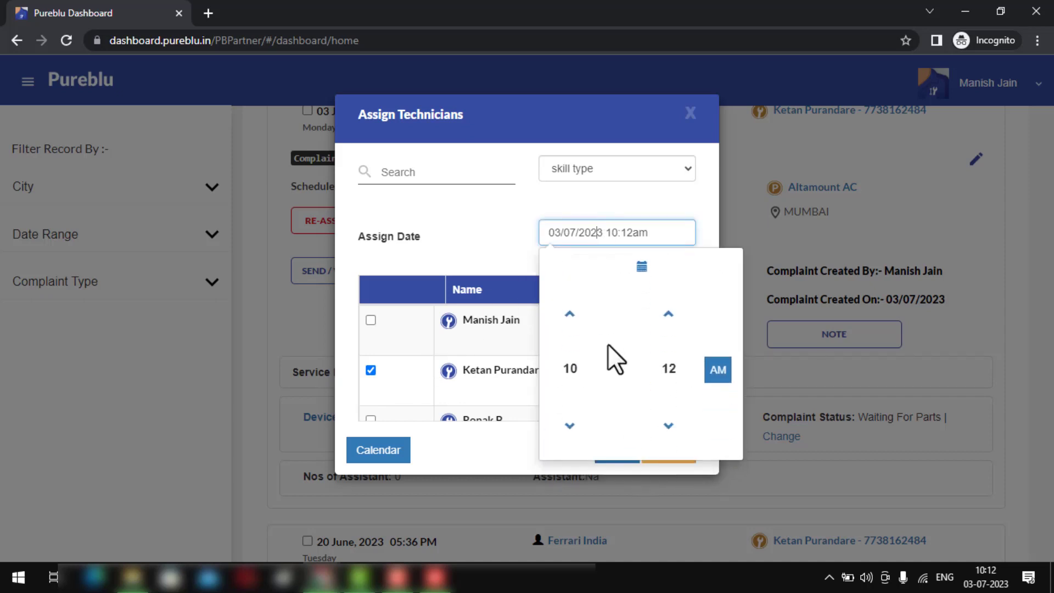
click(576, 310)
click(576, 310)
click(576, 310)
click(576, 310)
click(576, 310)
click(576, 310)
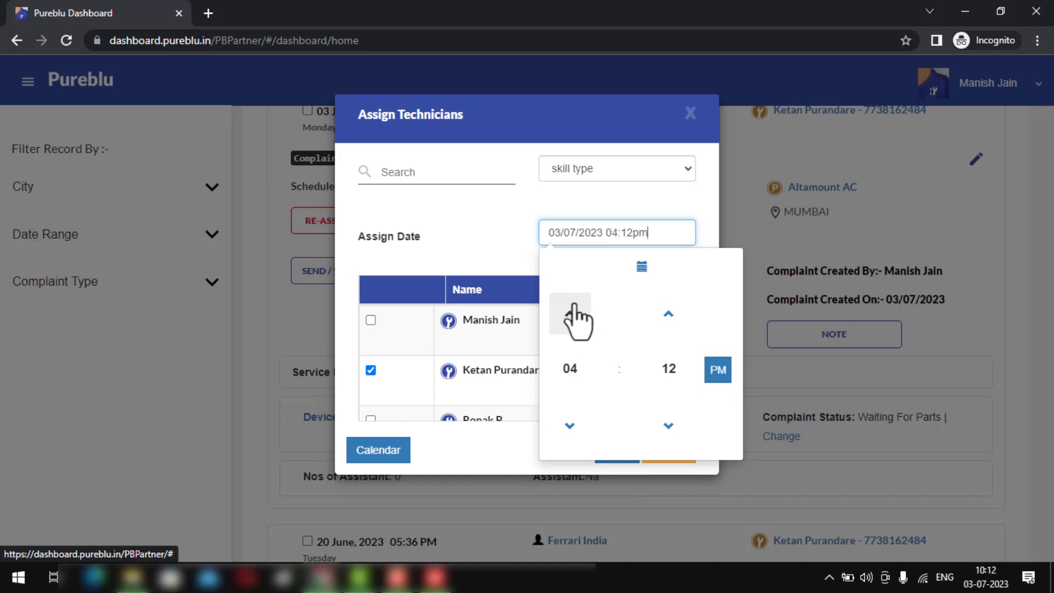
click(668, 368)
click(568, 316)
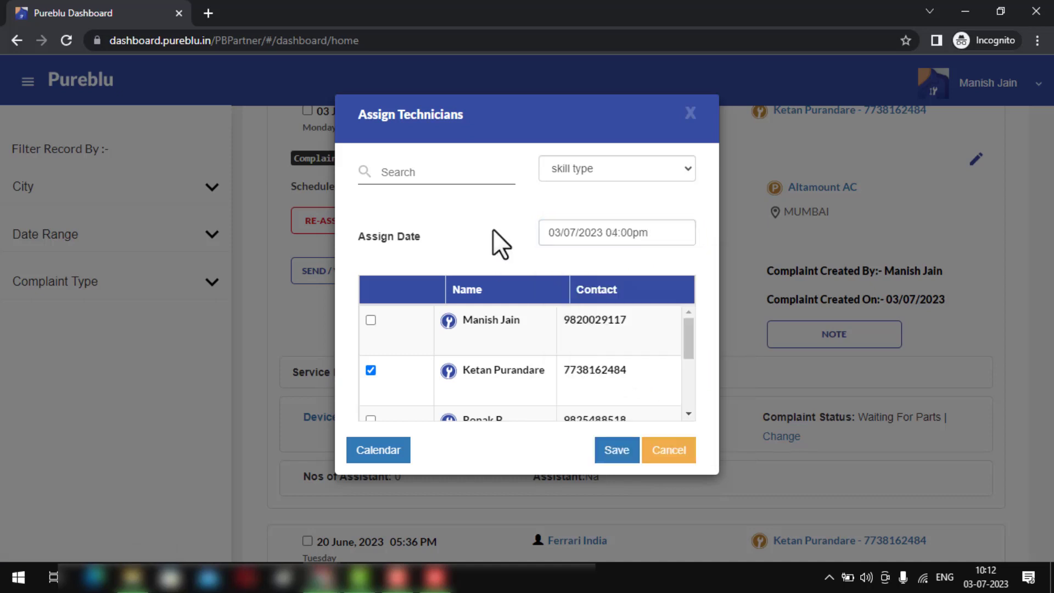
click(557, 232)
click(609, 169)
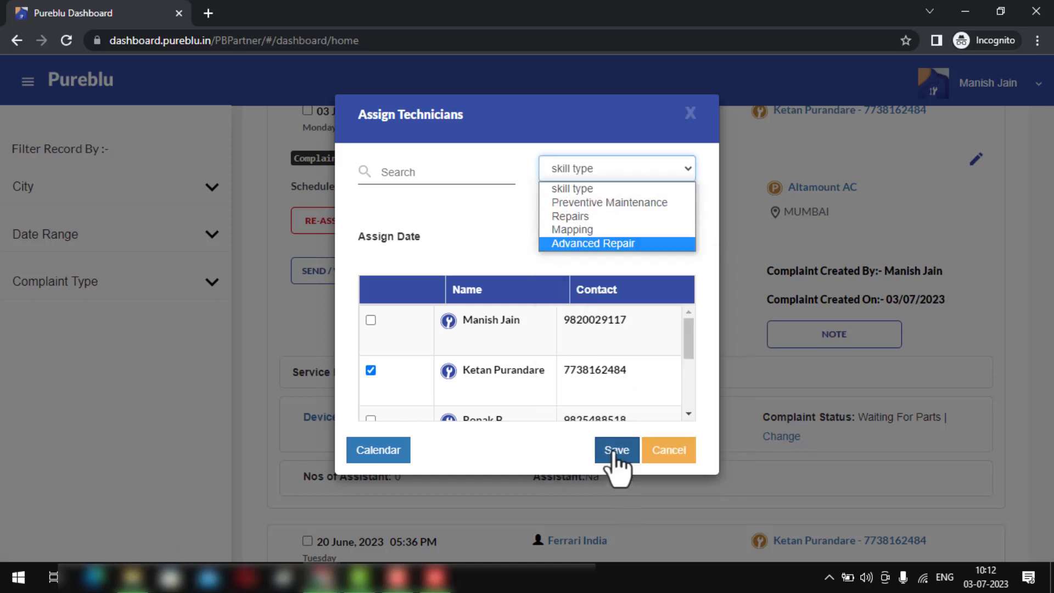
click(611, 447)
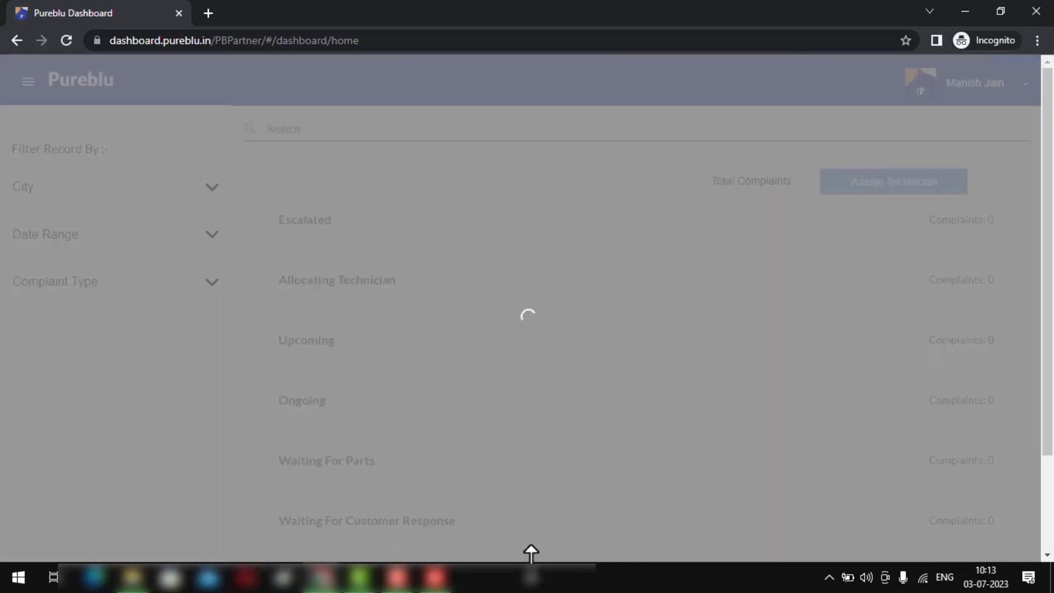
- Check the technician in to the BMW Asia complaint on the phone, then return to the dashboard
click(435, 578)
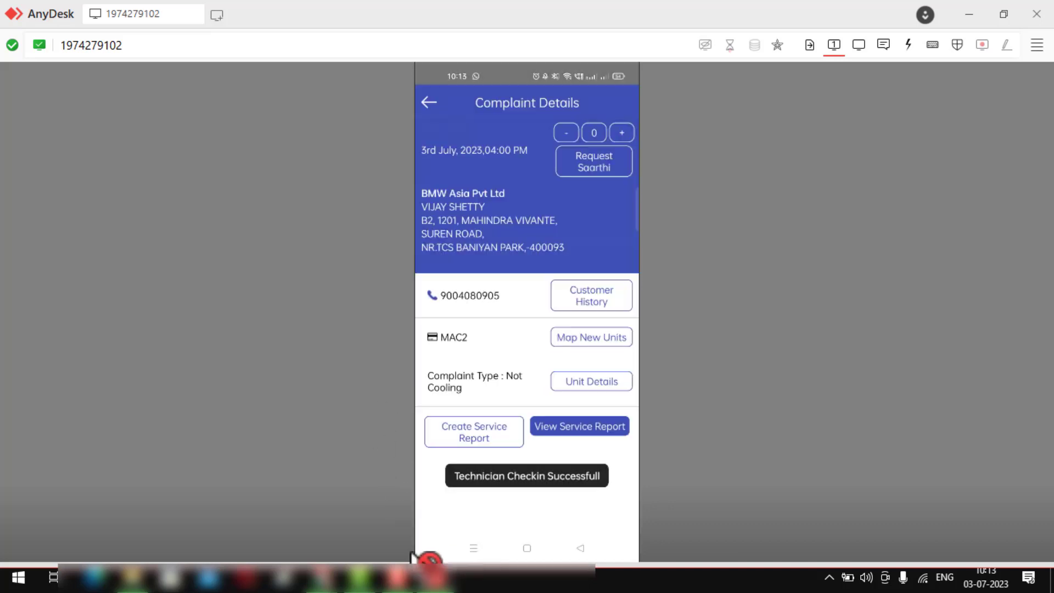
mouse_move(324, 585)
click(362, 510)
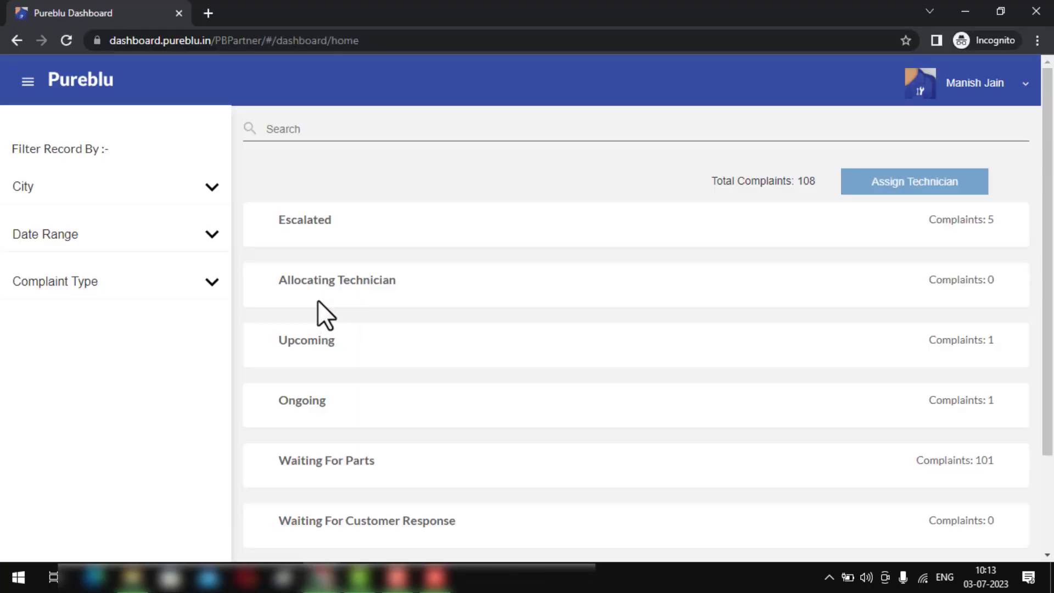
click(314, 354)
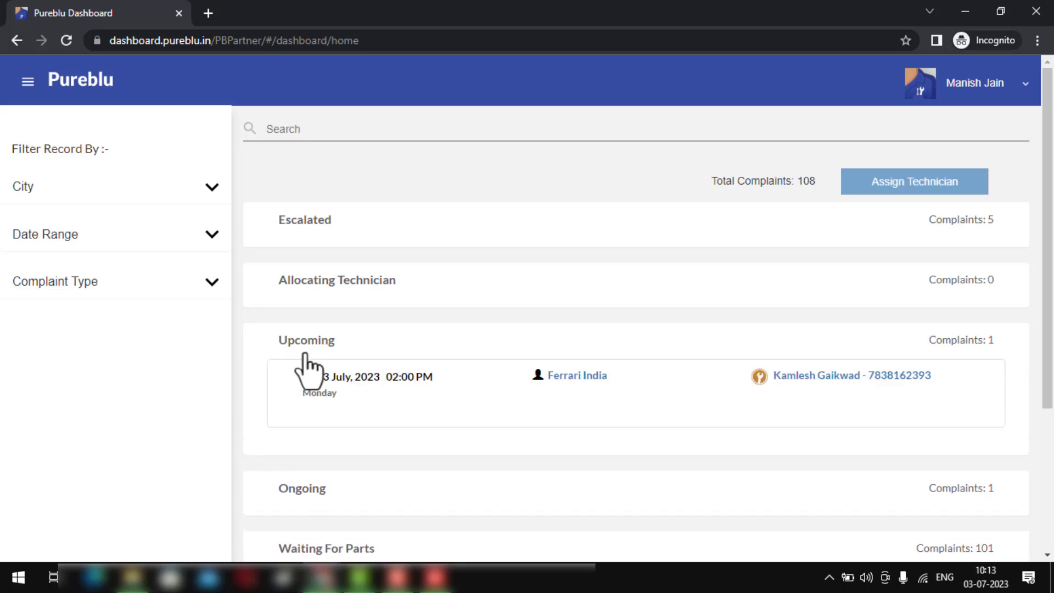
click(308, 360)
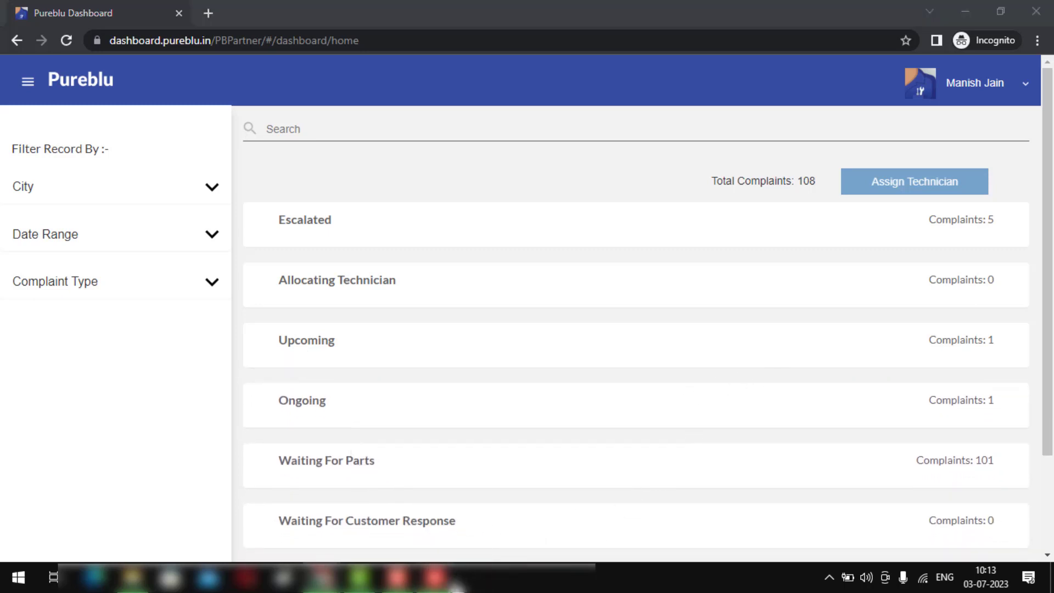
click(458, 579)
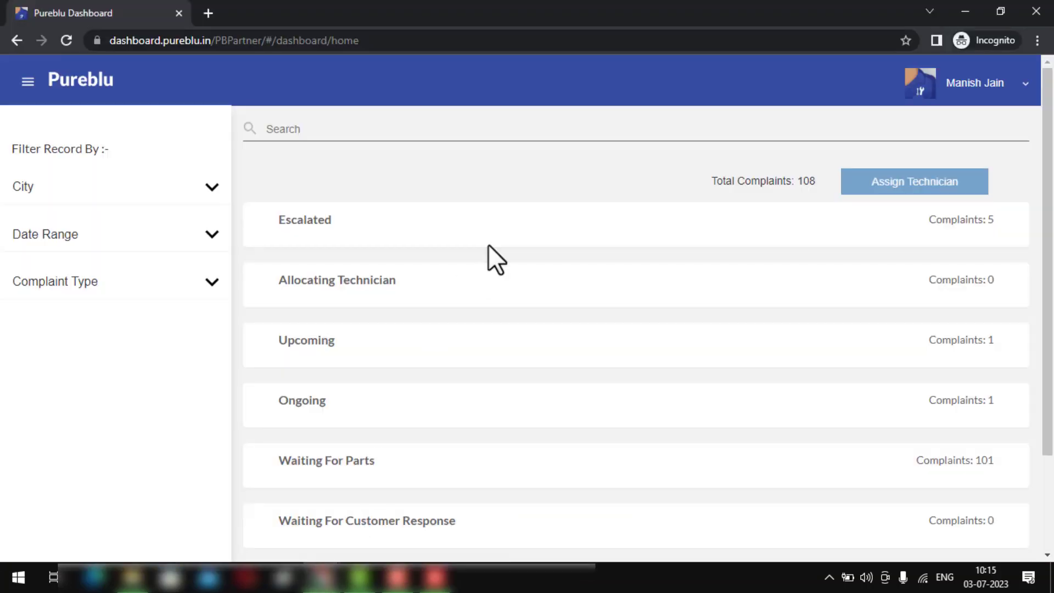
scroll(514, 263, down, 2)
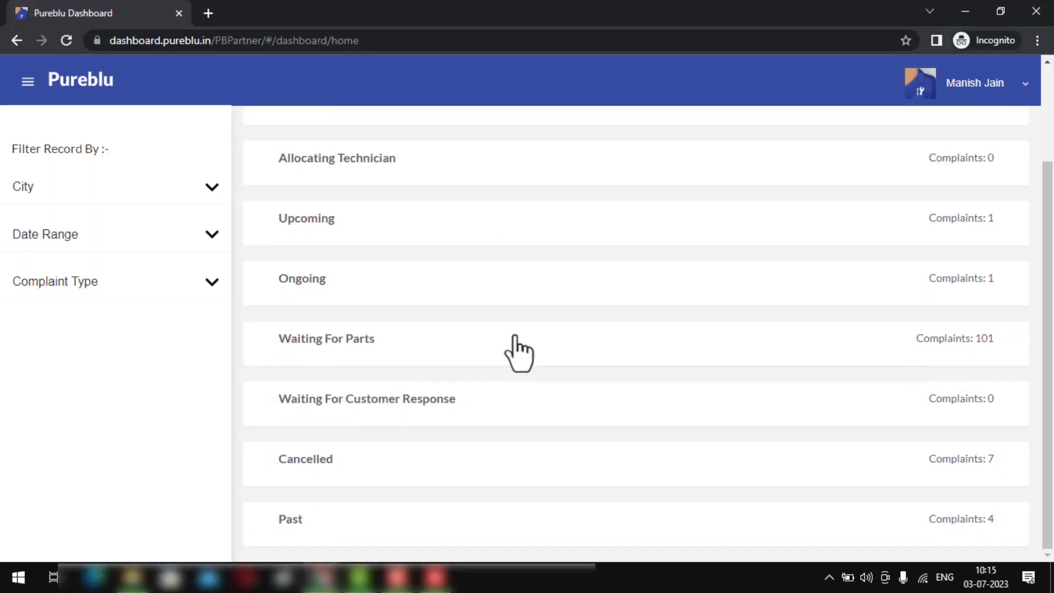
- Open the 20 June complaint's details under Waiting For Parts
click(355, 348)
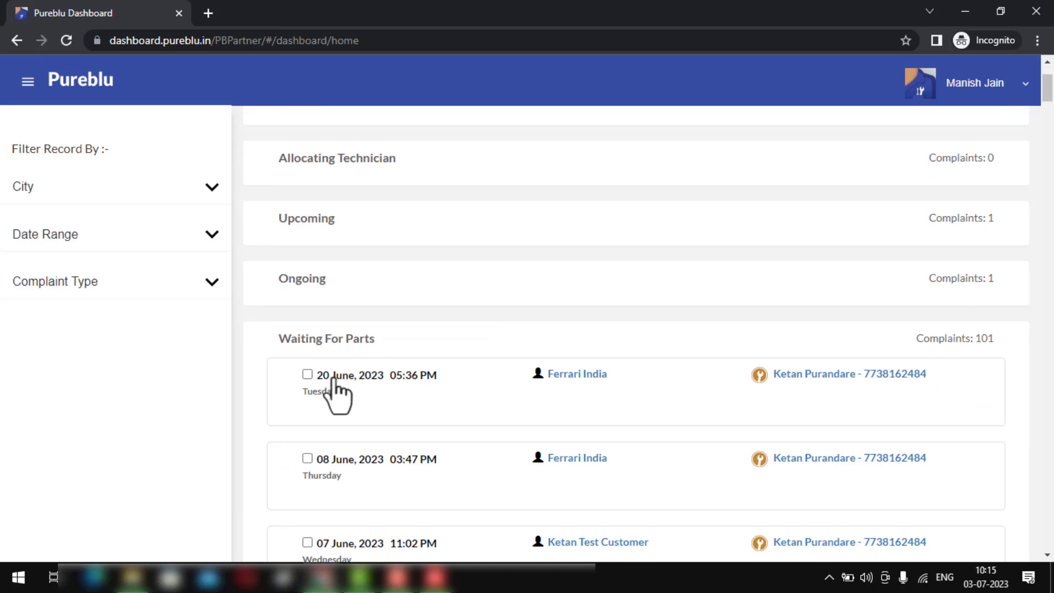
click(335, 384)
scroll(337, 398, down, 3)
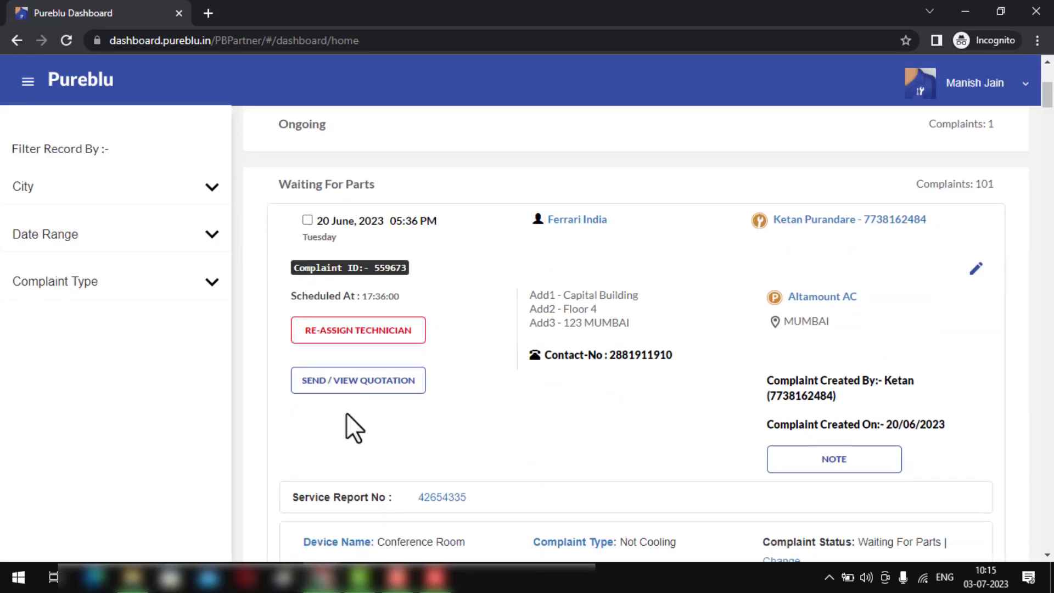
scroll(346, 413, down, 3)
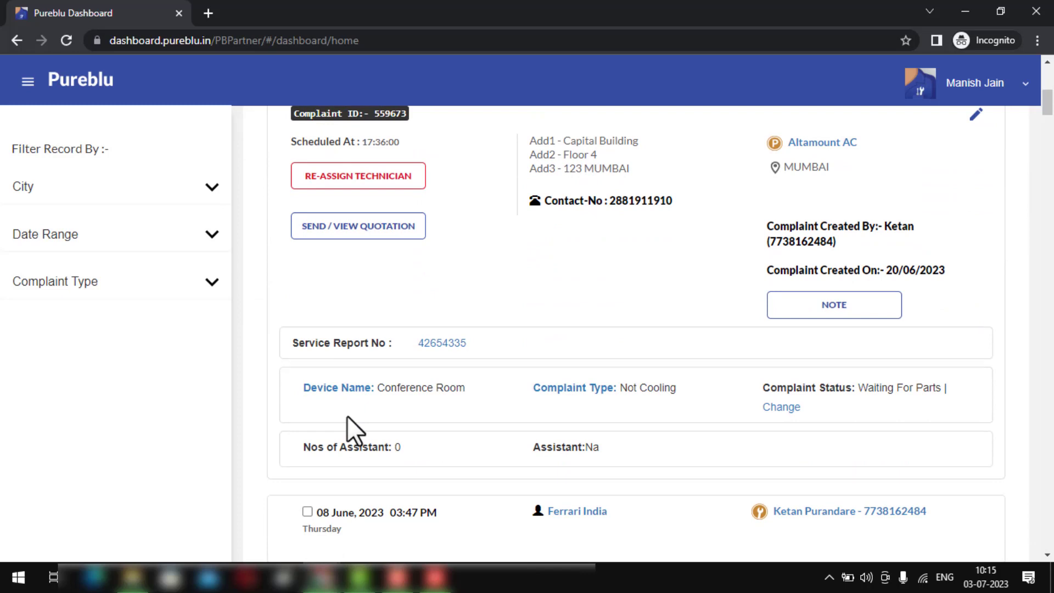
- Save the note 'customer has asked to call next week 10/7/23' with a 10 July reminder
click(787, 312)
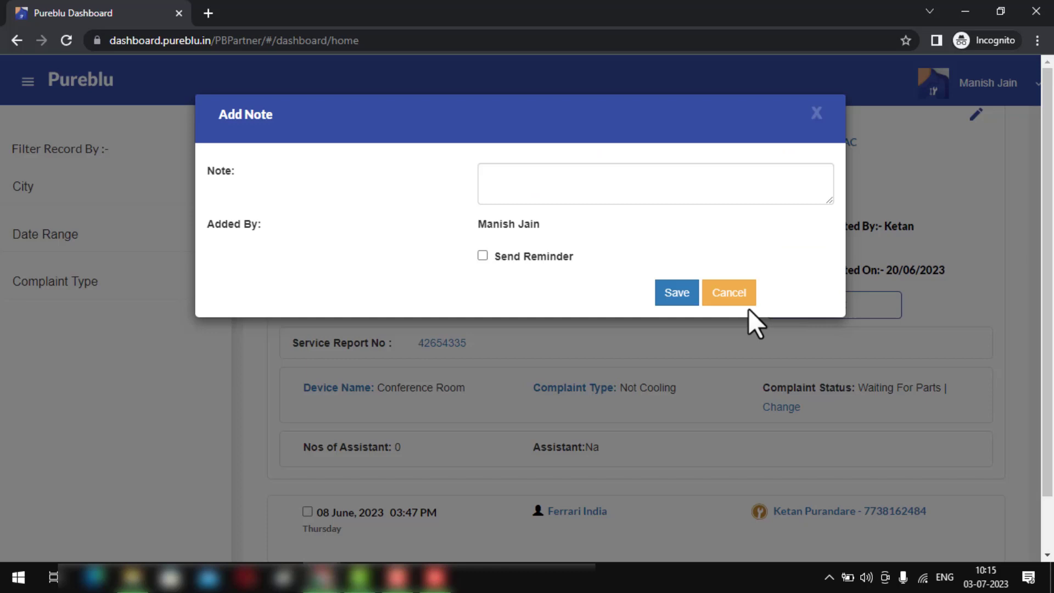
click(535, 198)
text(cust)
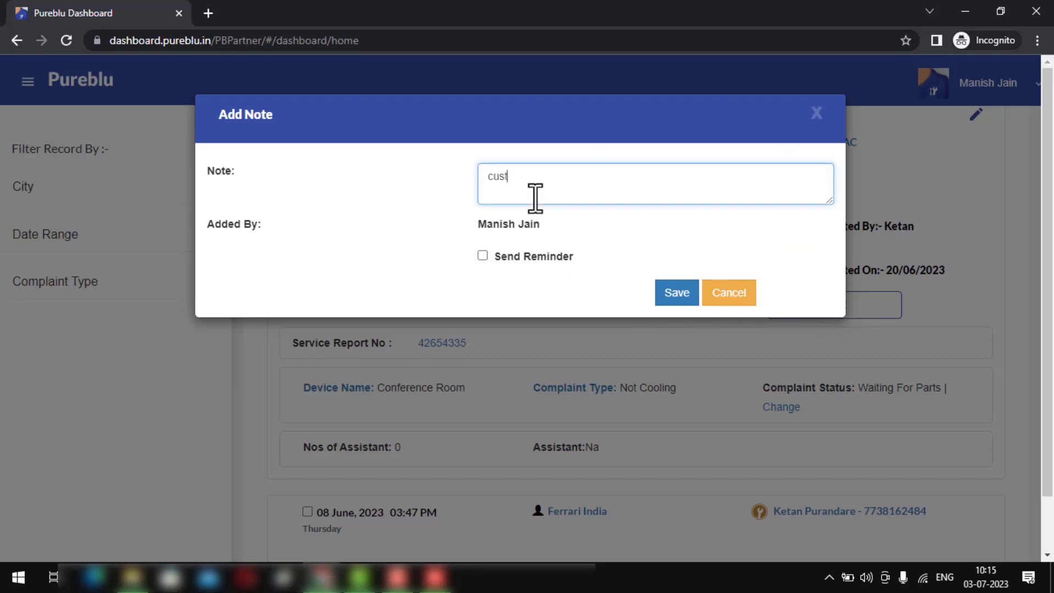
text(omer has asked to call next )
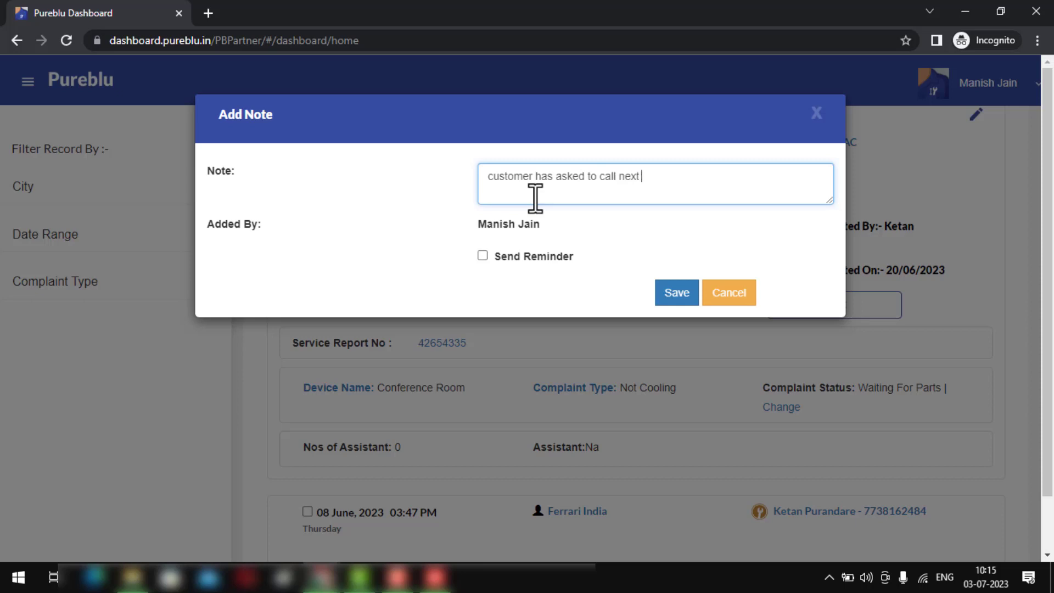
text(week 10/7/23)
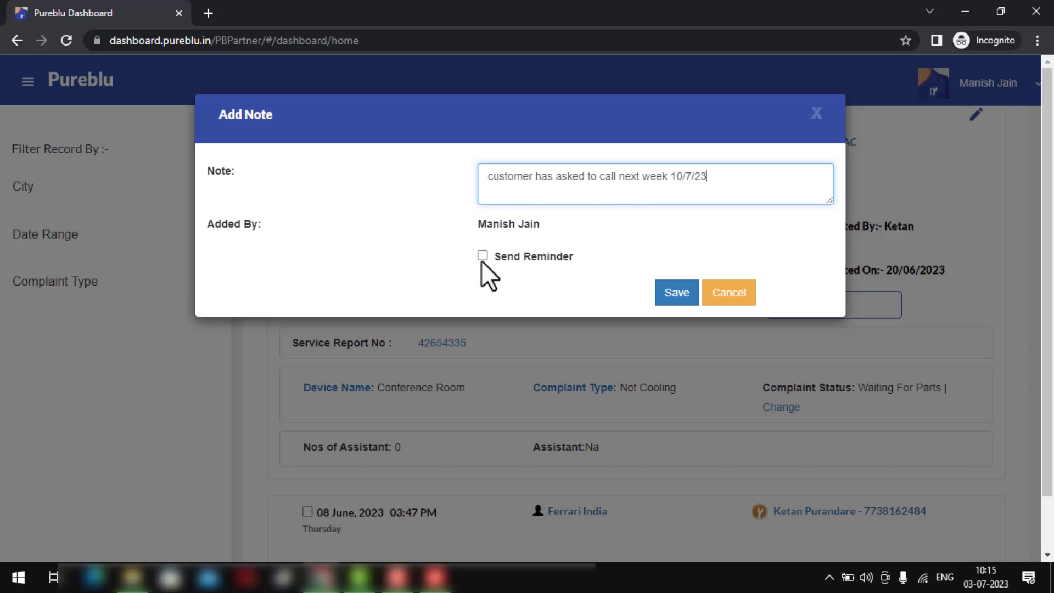
click(482, 256)
click(486, 300)
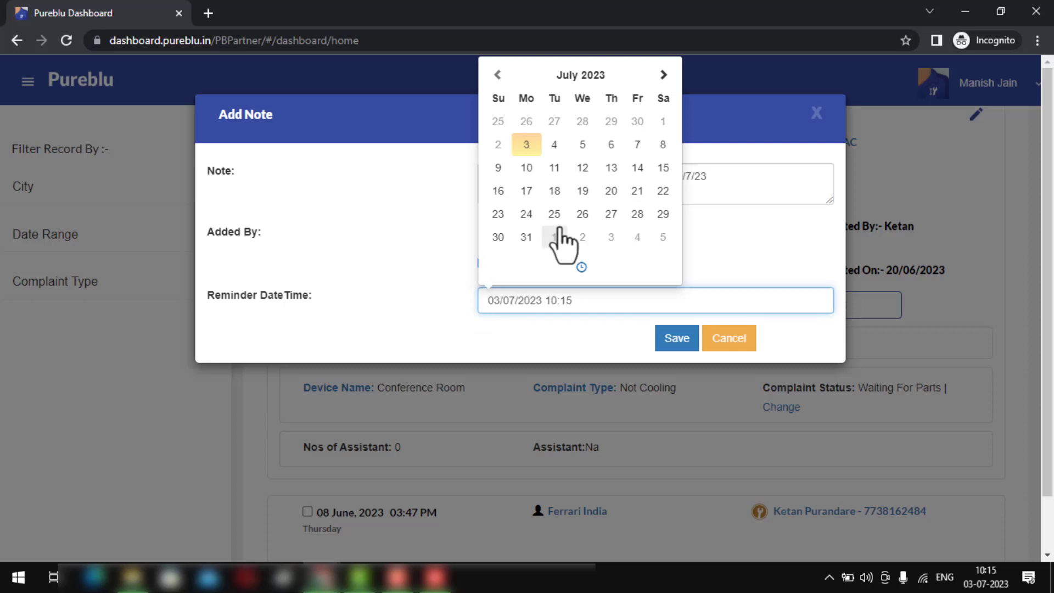
click(525, 168)
click(449, 303)
click(674, 351)
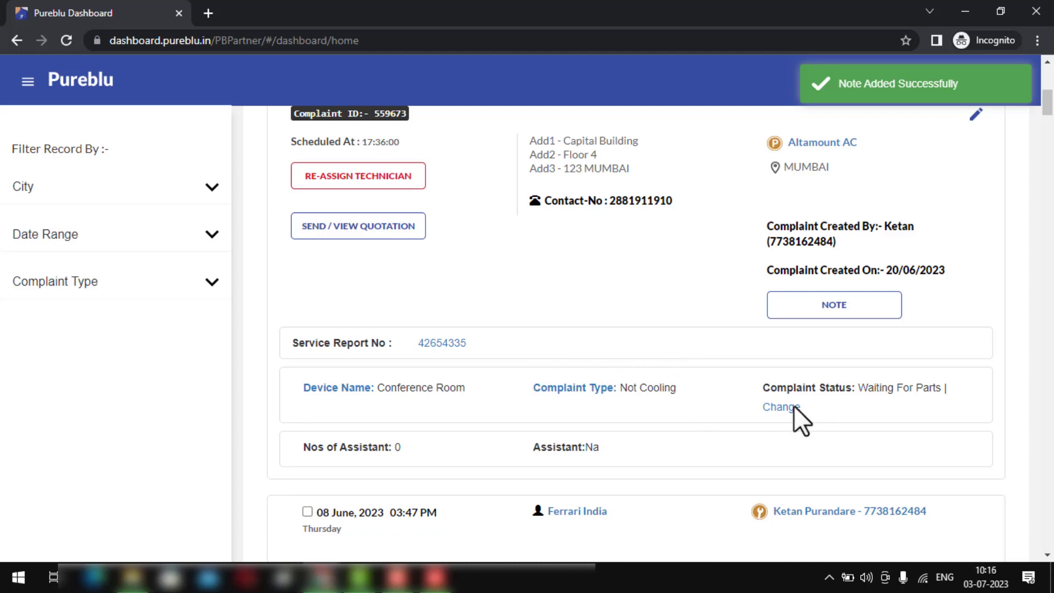
- Change the complaint status to Waiting For Customer Response and save it
click(774, 407)
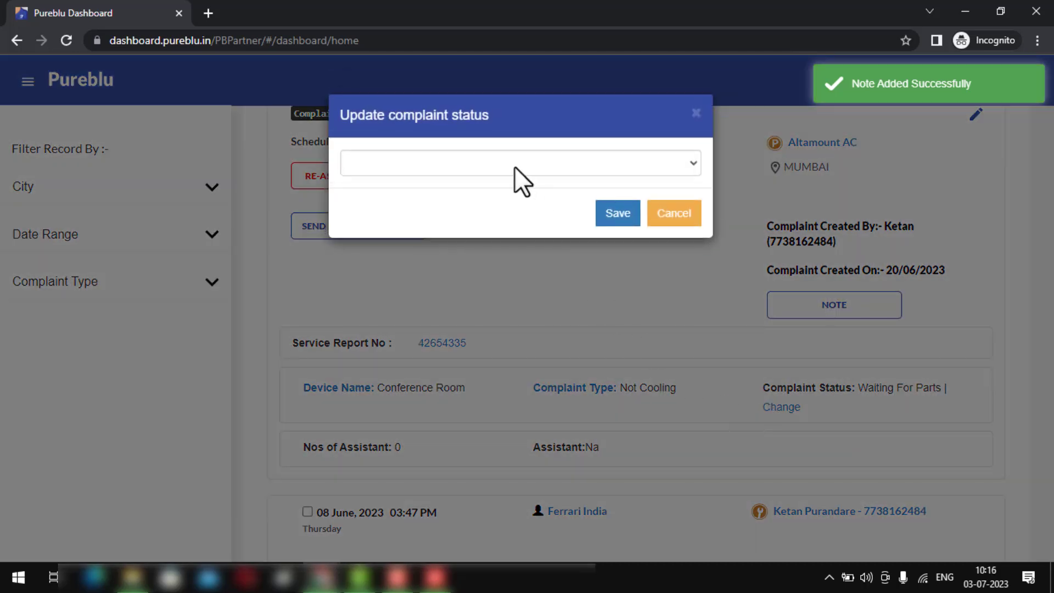
click(515, 166)
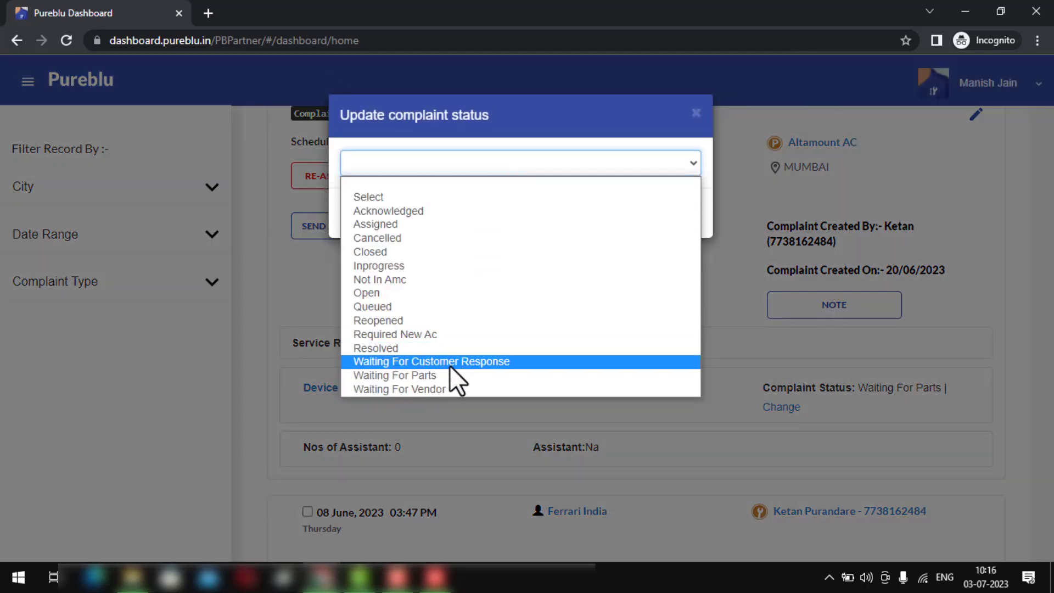
click(450, 362)
click(610, 220)
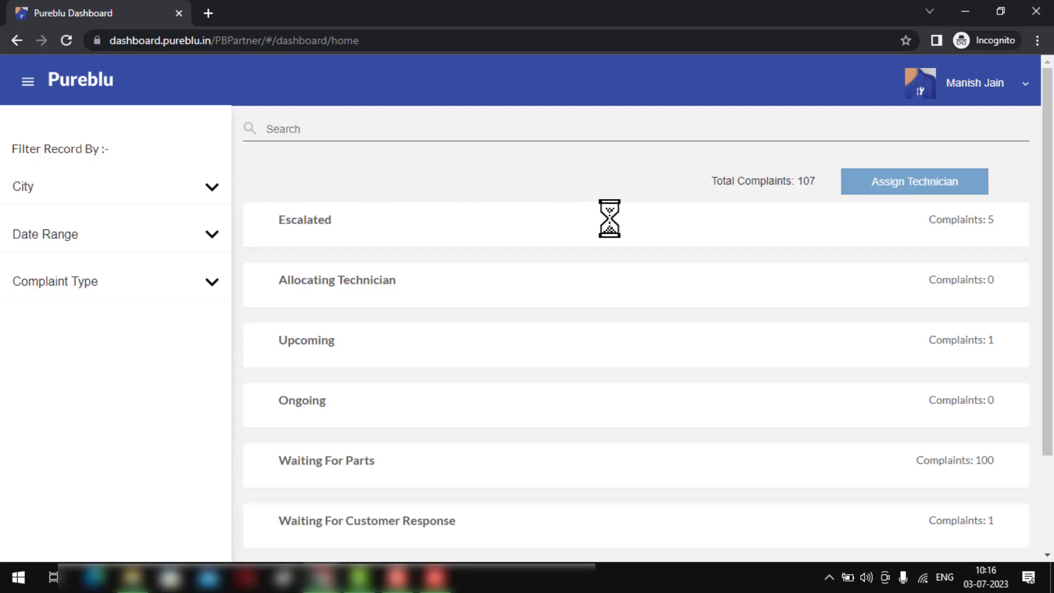
- Expand the Waiting For Customer Response row to confirm the 20 June Ferrari India complaint is listed
scroll(503, 320, down, 2)
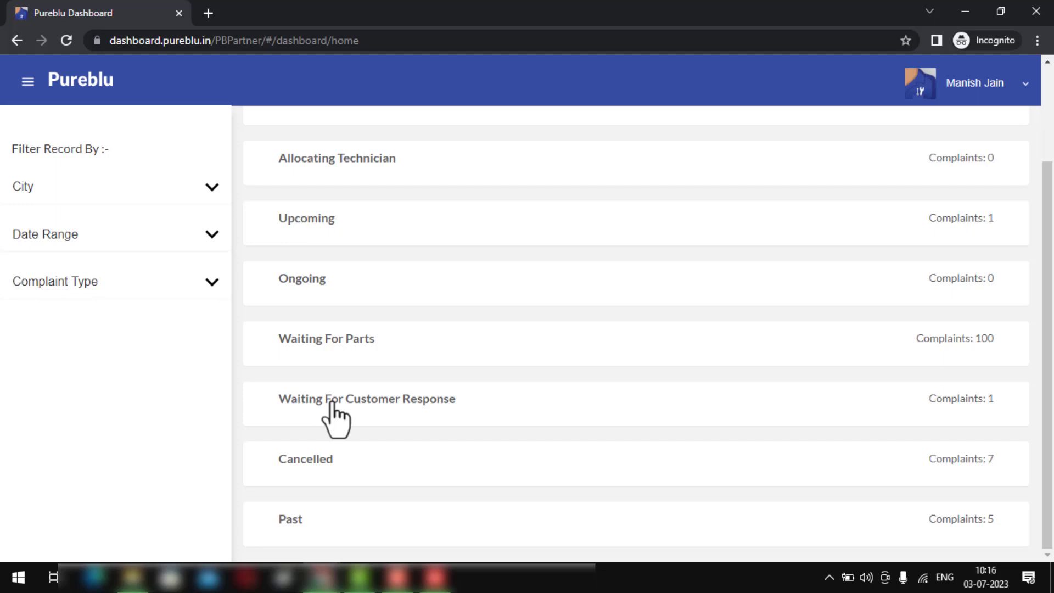
scroll(331, 404, up, 2)
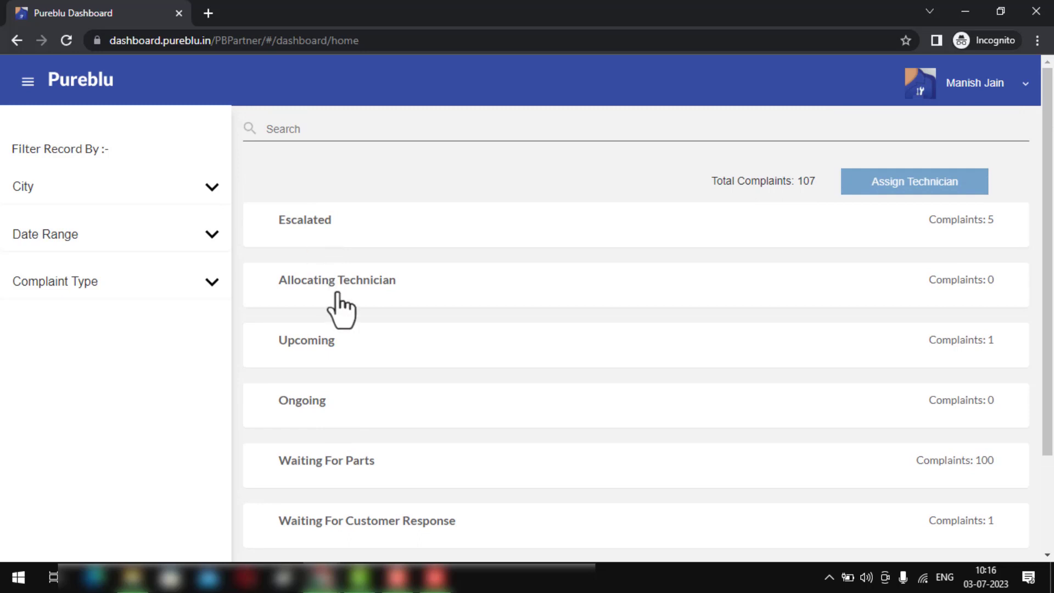
scroll(340, 310, down, 2)
scroll(321, 238, up, 2)
scroll(322, 219, down, 1)
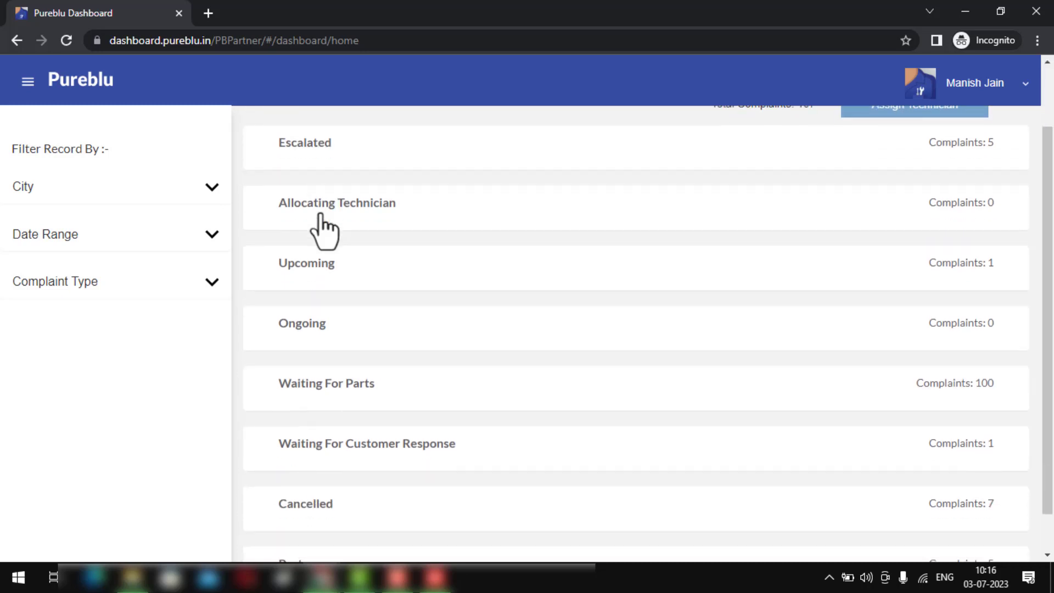
click(406, 447)
scroll(411, 456, down, 2)
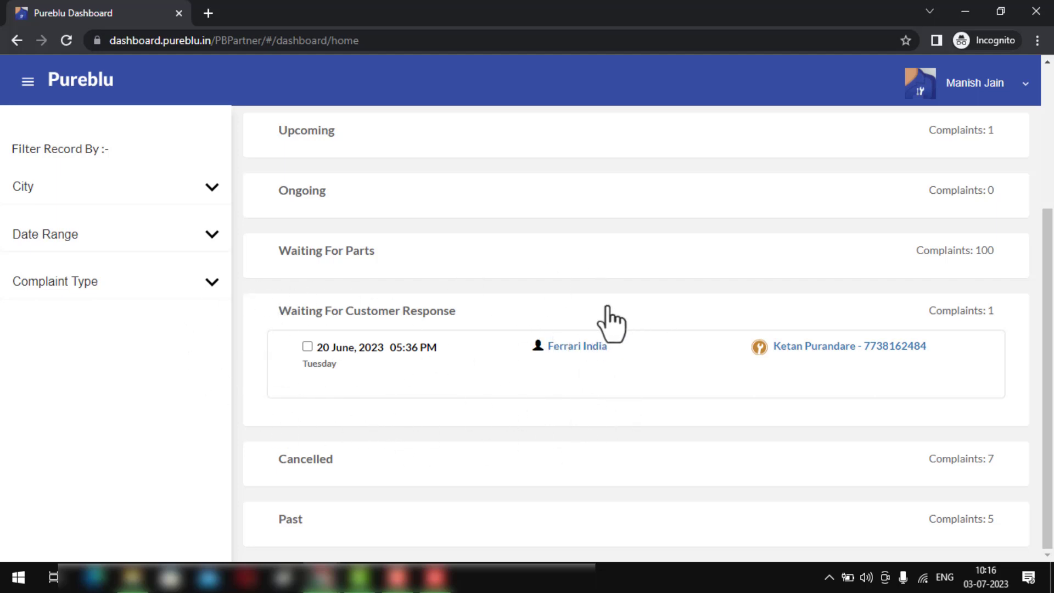
scroll(562, 401, up, 3)
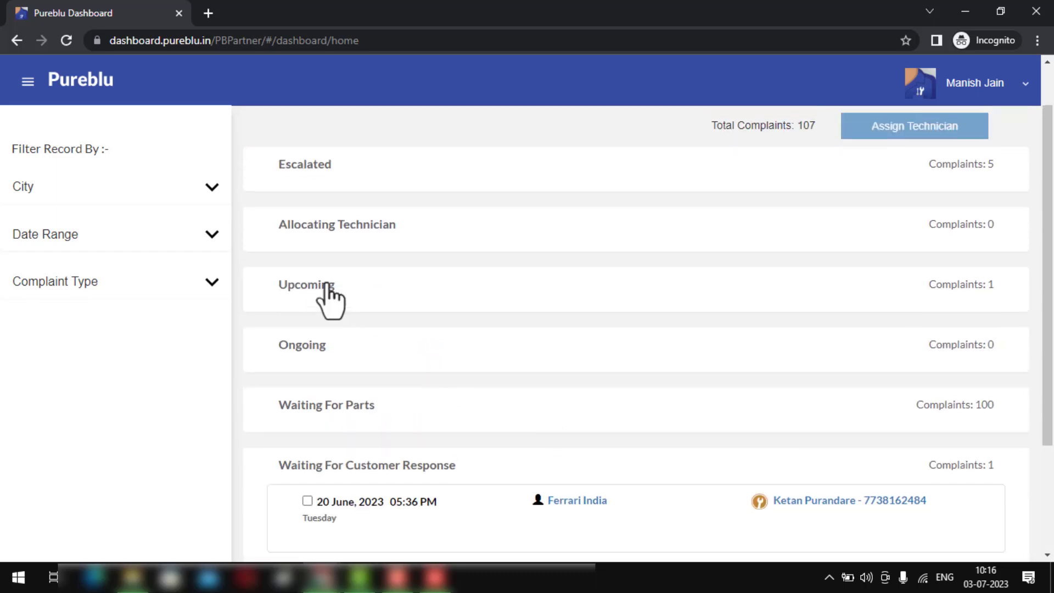
- Set the escalated 08 June 10:20 PM complaint's status to Cancelled
click(310, 182)
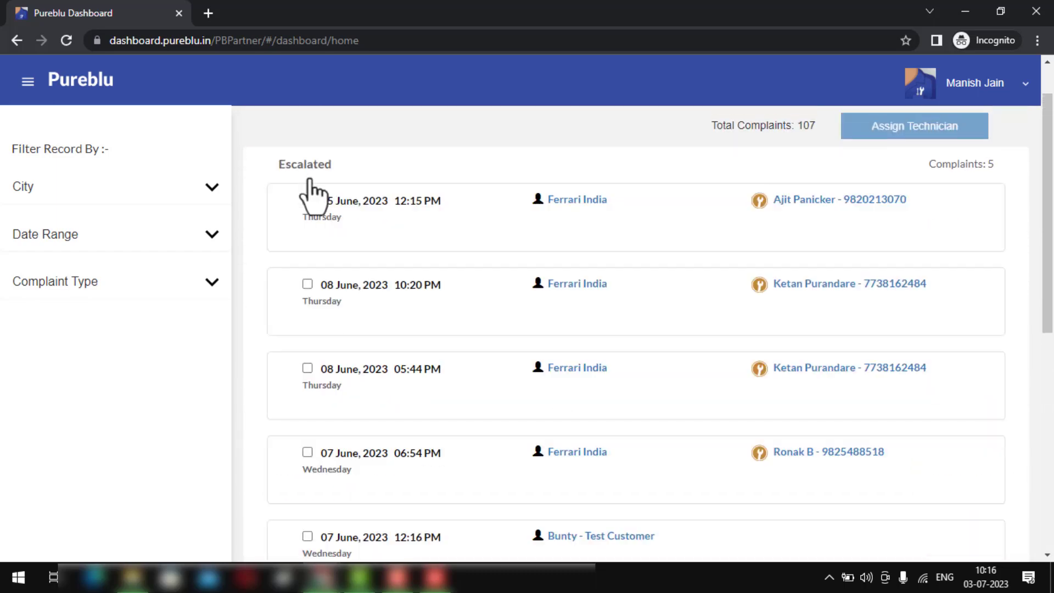
click(379, 291)
scroll(382, 299, down, 2)
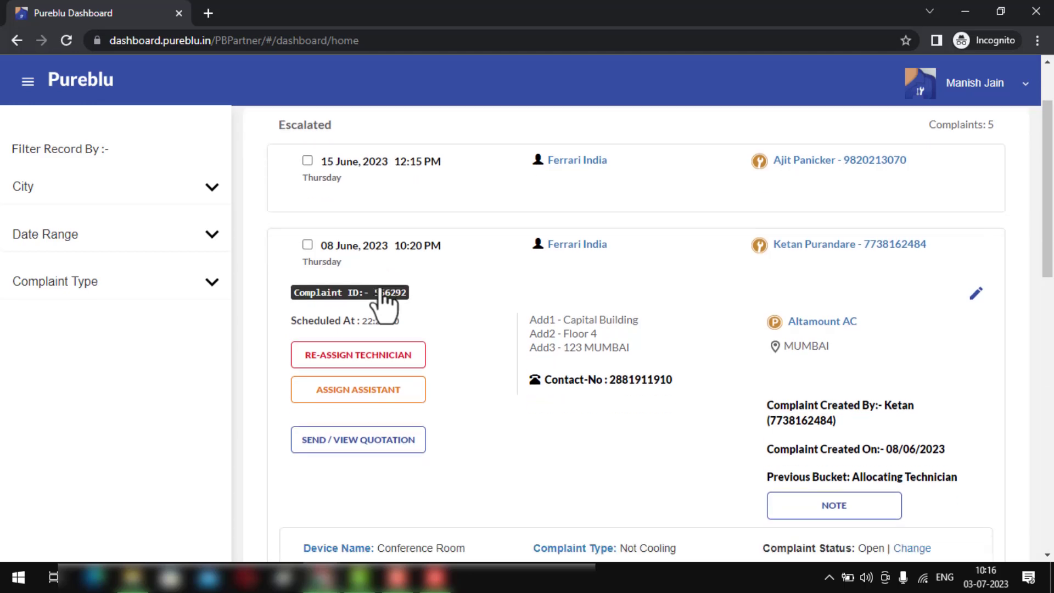
scroll(493, 317, down, 2)
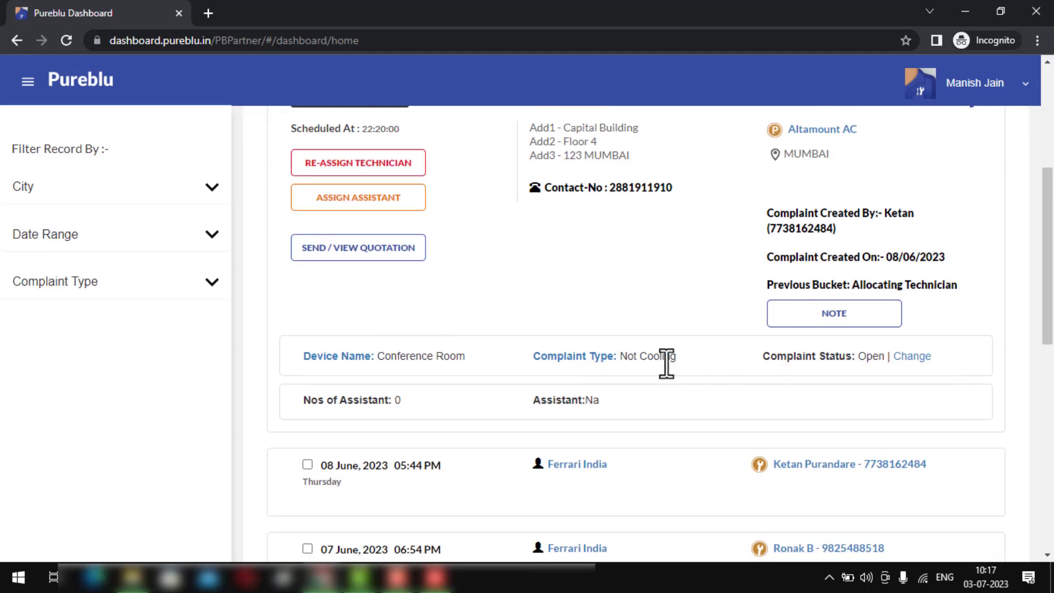
click(911, 358)
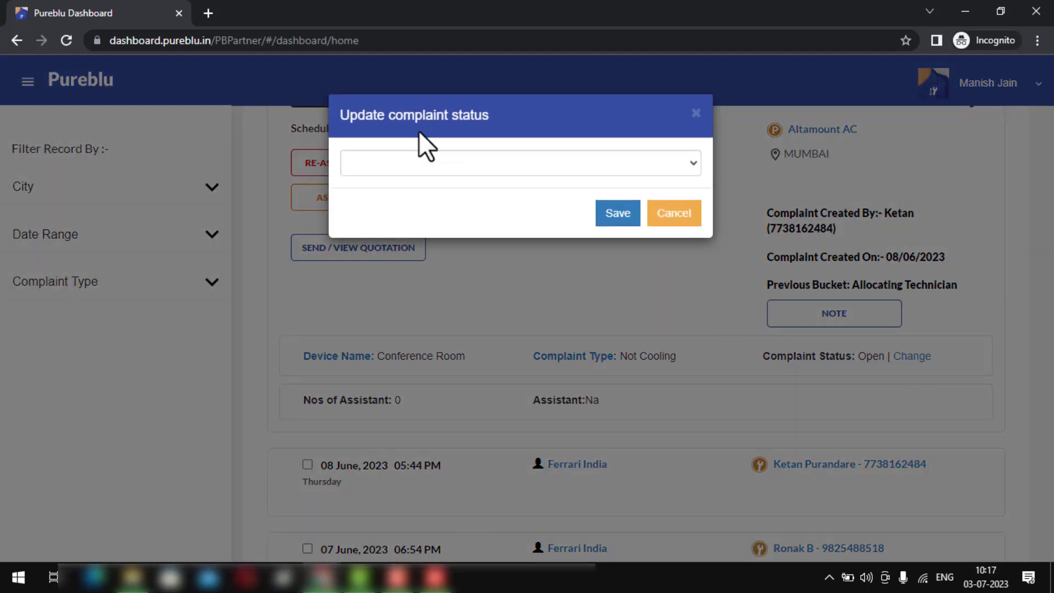
click(428, 159)
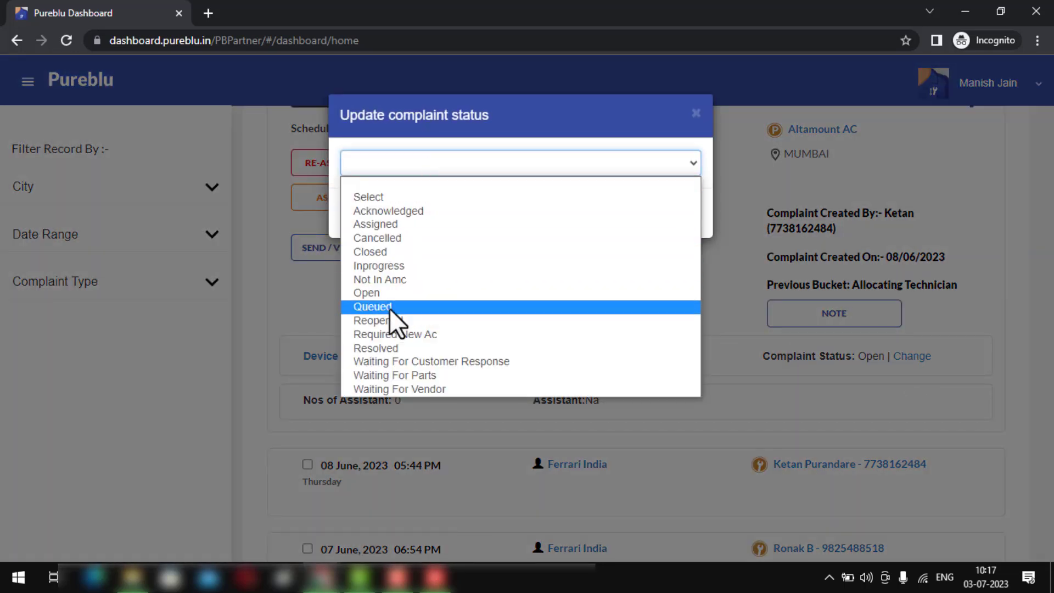
click(394, 240)
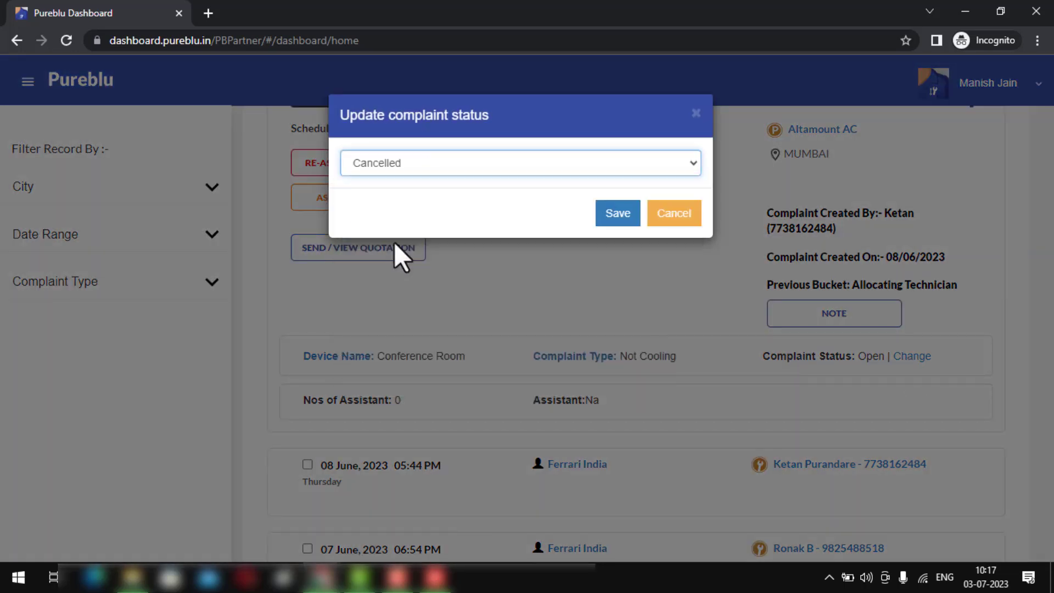
click(612, 227)
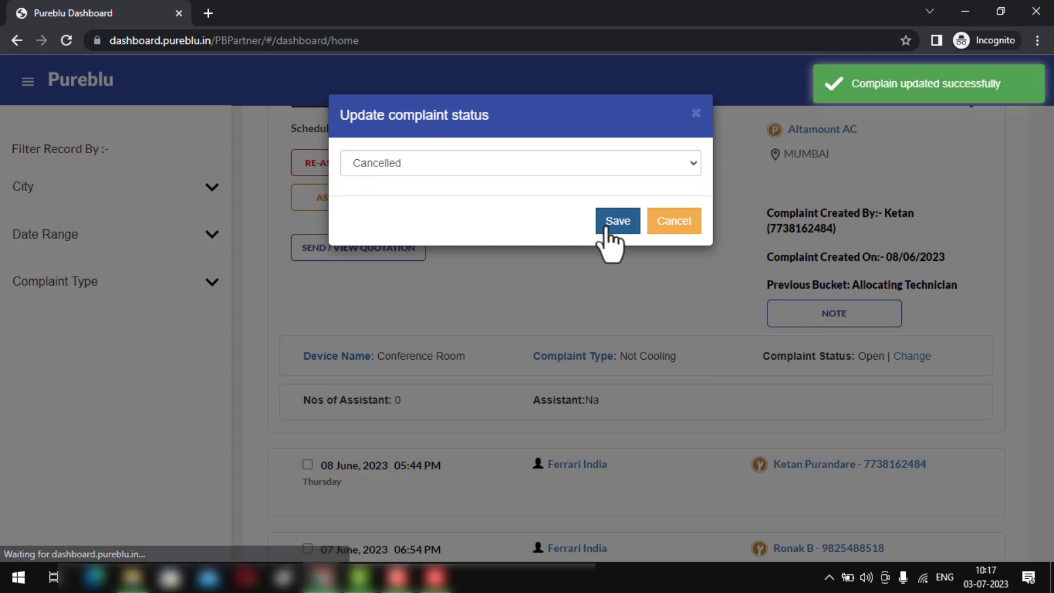
- Expand the Past complaints and review the list, returning to the top of the overview
scroll(521, 406, down, 3)
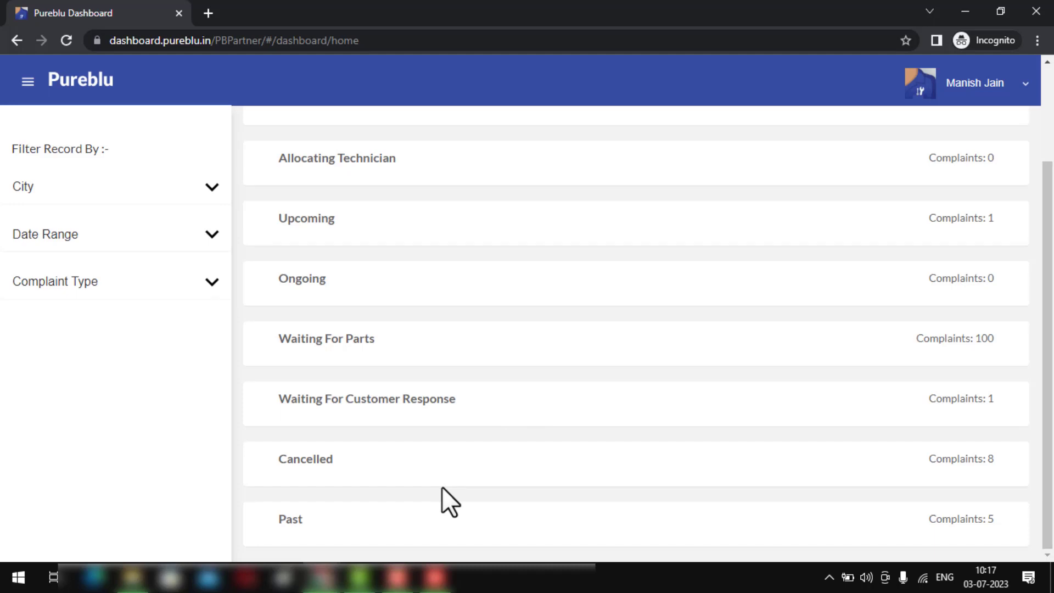
click(347, 541)
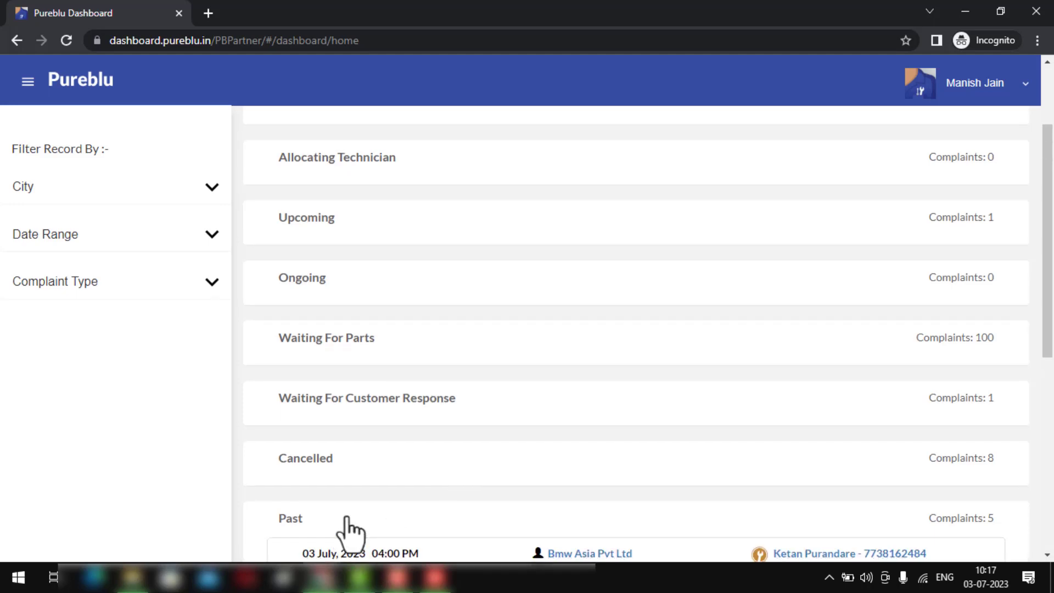
scroll(347, 494, down, 4)
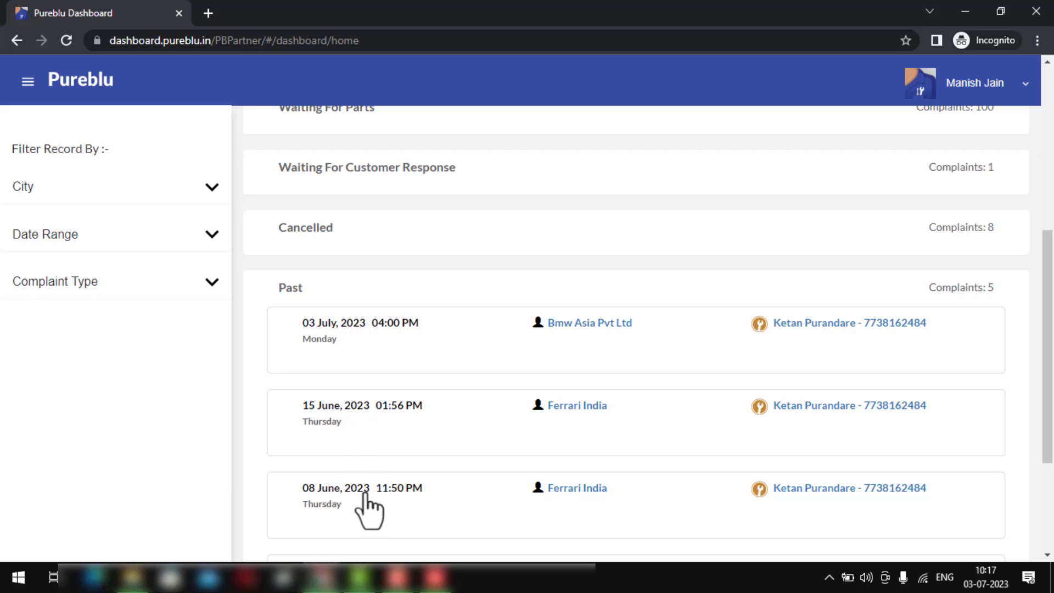
scroll(365, 505, up, 4)
scroll(364, 498, down, 9)
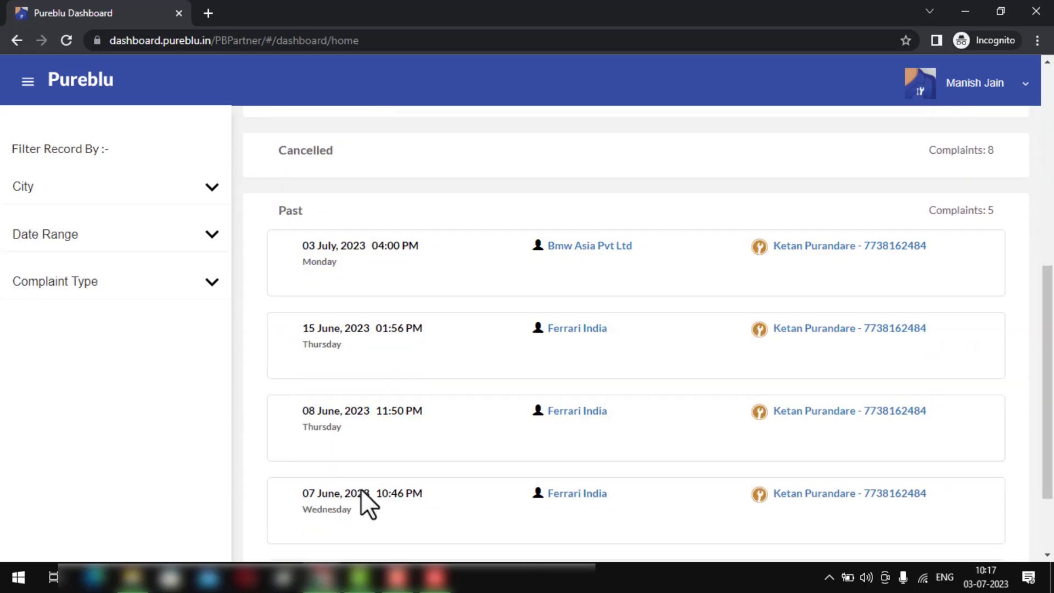
scroll(348, 451, up, 5)
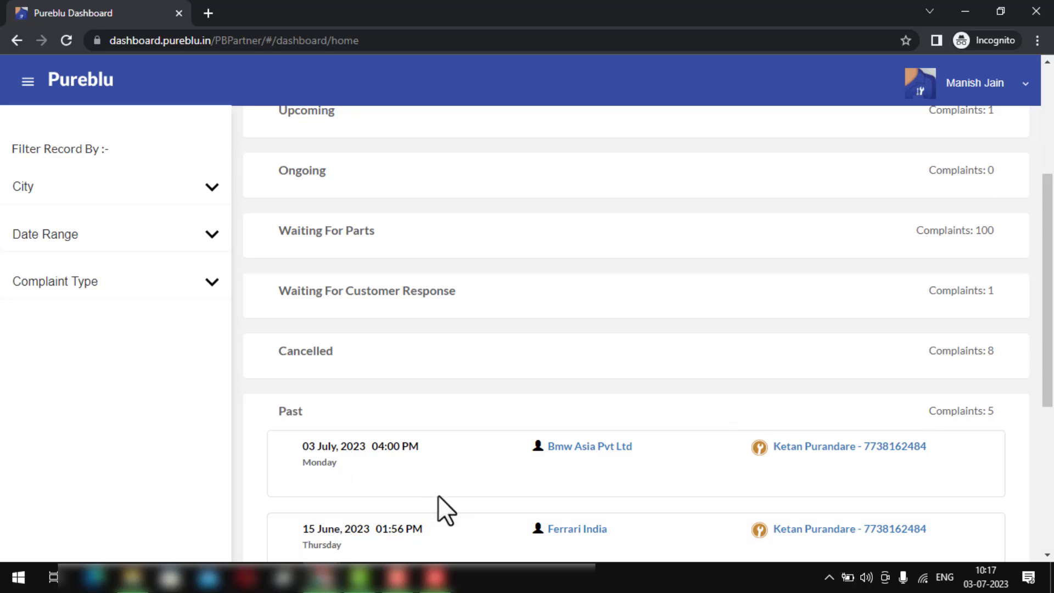
scroll(438, 496, up, 4)
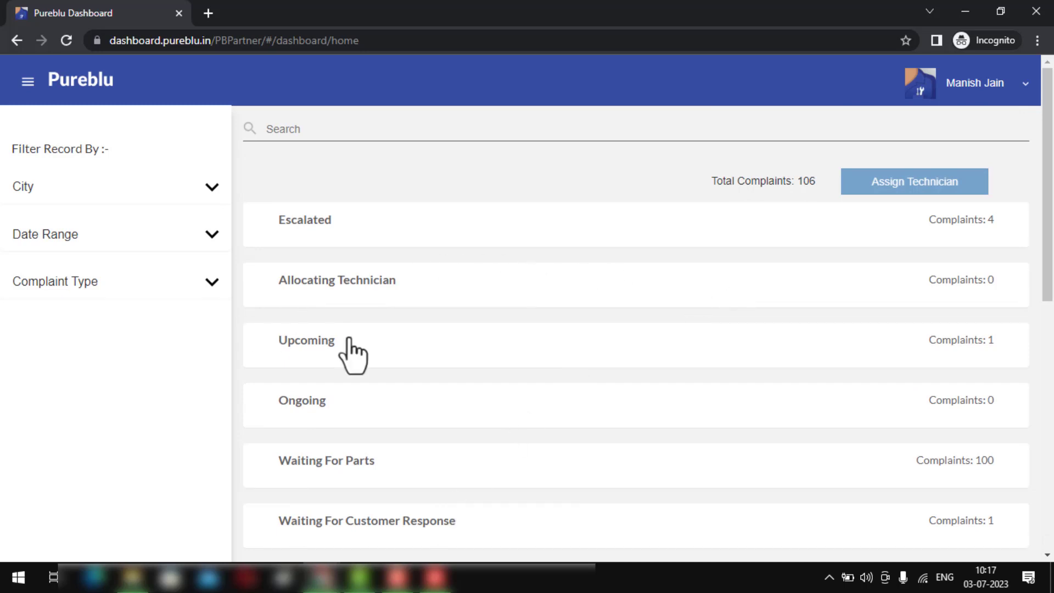
- Tick the escalated complaints from 15 June, 08 June 05:44 PM and 07 June 06:54 PM
click(320, 241)
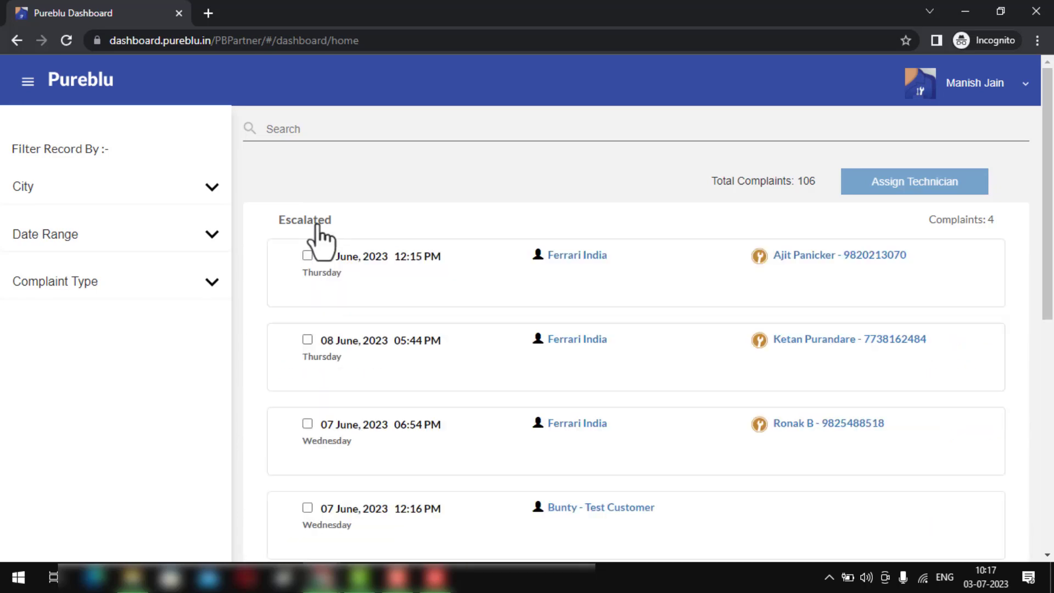
click(306, 256)
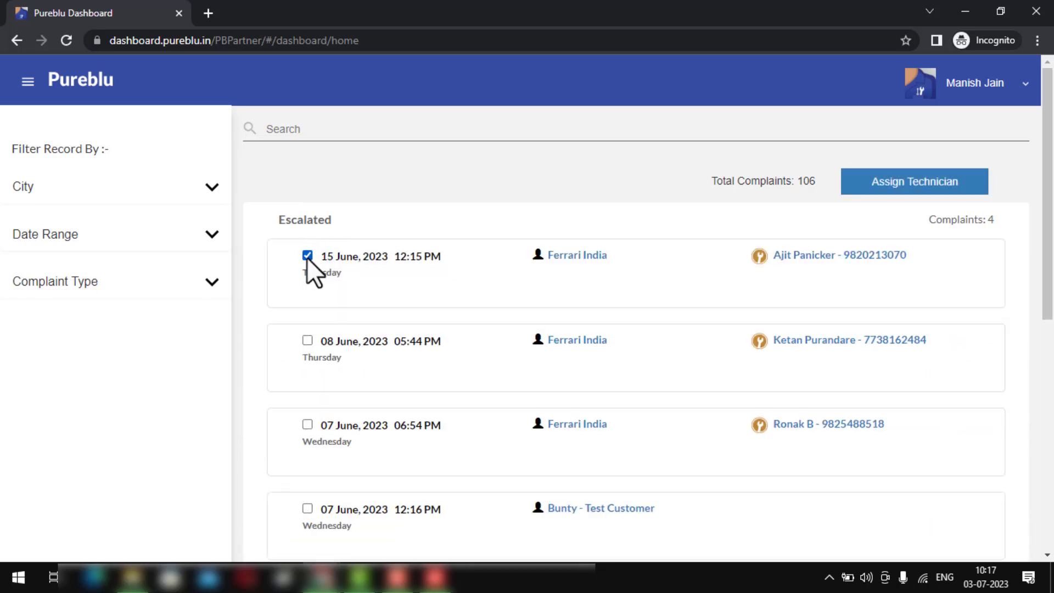
scroll(306, 353, down, 4)
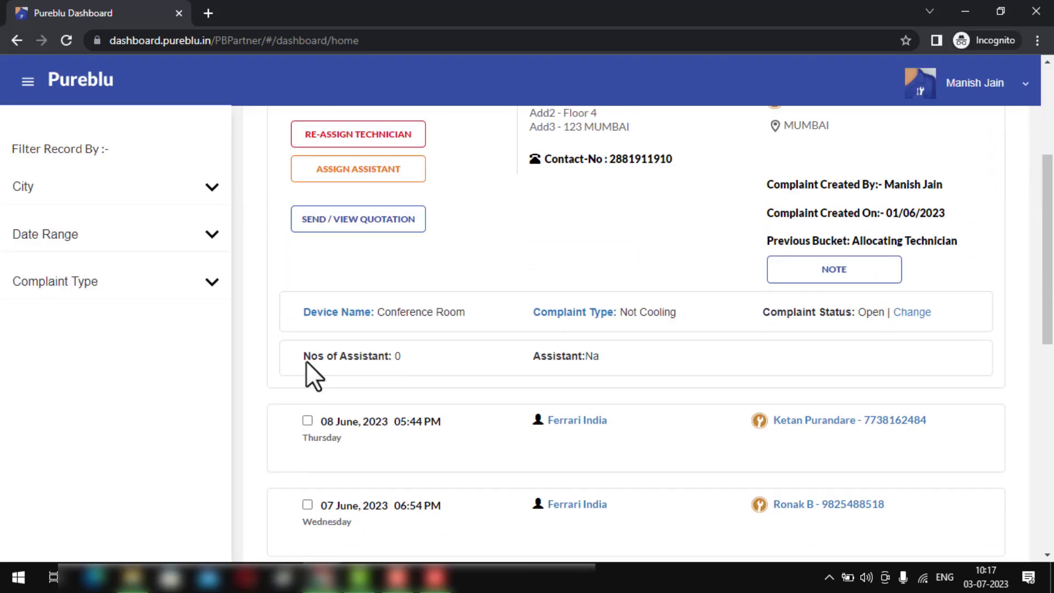
click(309, 420)
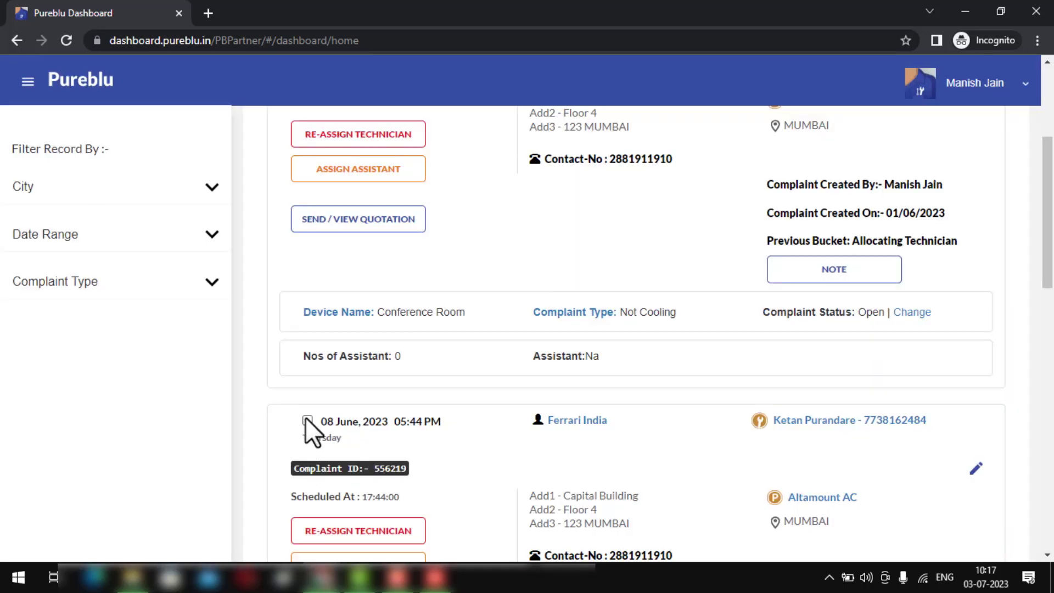
click(306, 419)
scroll(302, 406, down, 4)
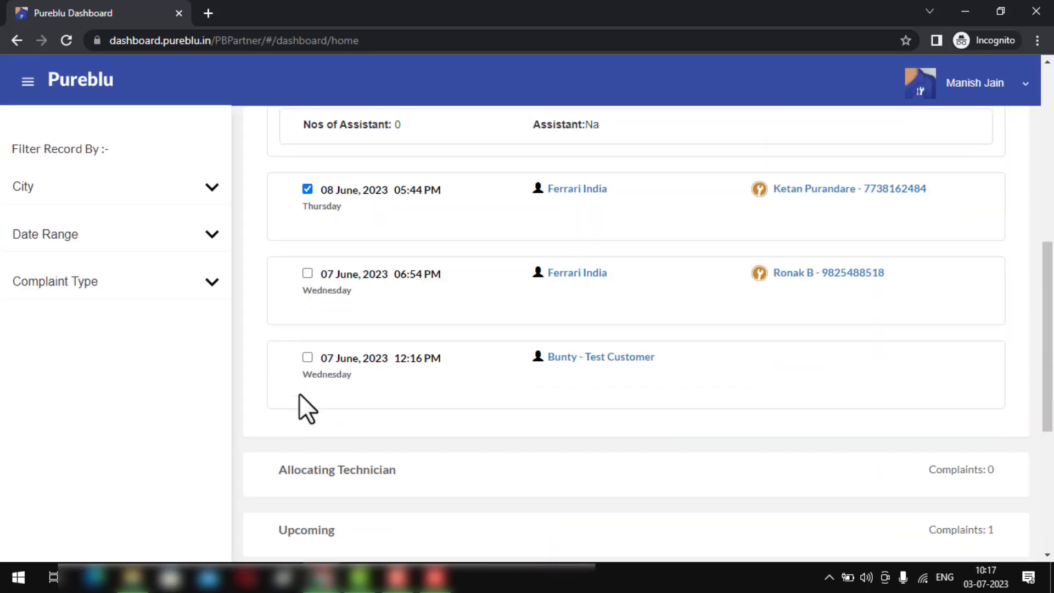
click(307, 274)
scroll(549, 324, up, 5)
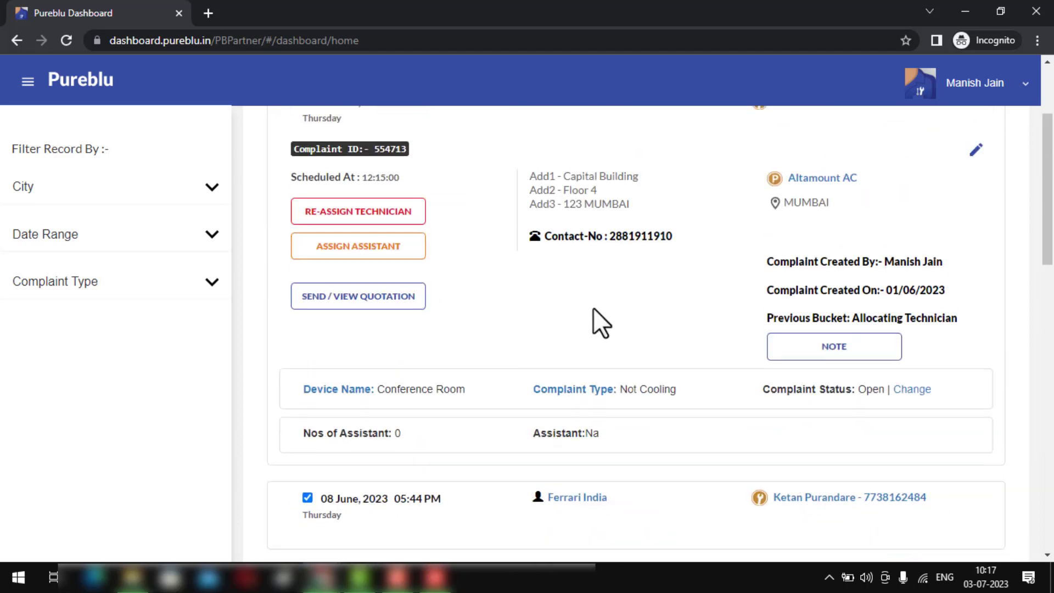
- Assign a technician to the ticked complaints for 03/07/2023 at 12:17pm and save
click(872, 186)
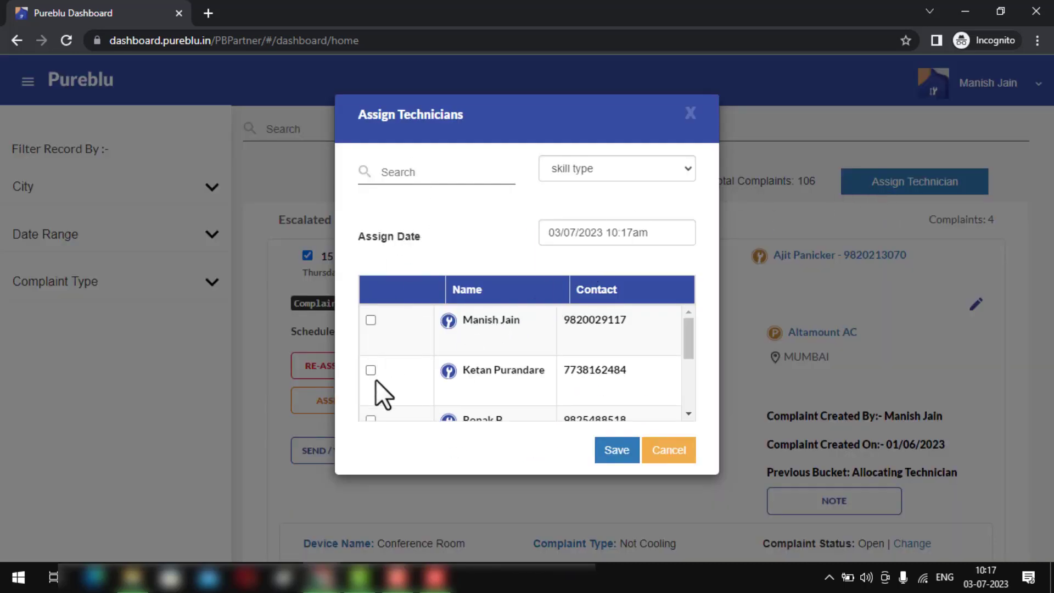
click(585, 232)
click(586, 336)
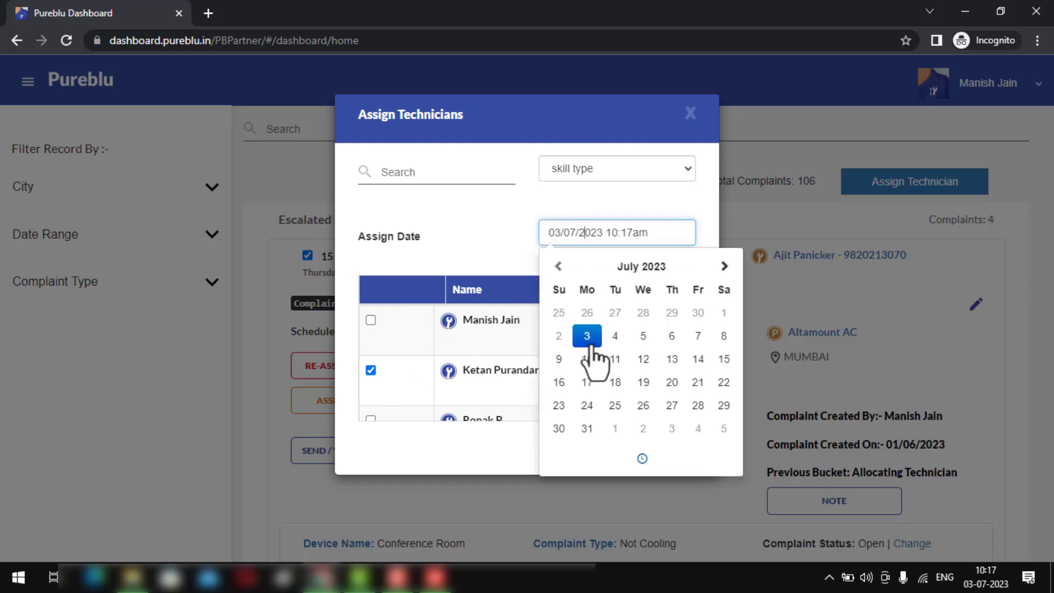
click(642, 458)
click(571, 320)
click(571, 319)
click(512, 258)
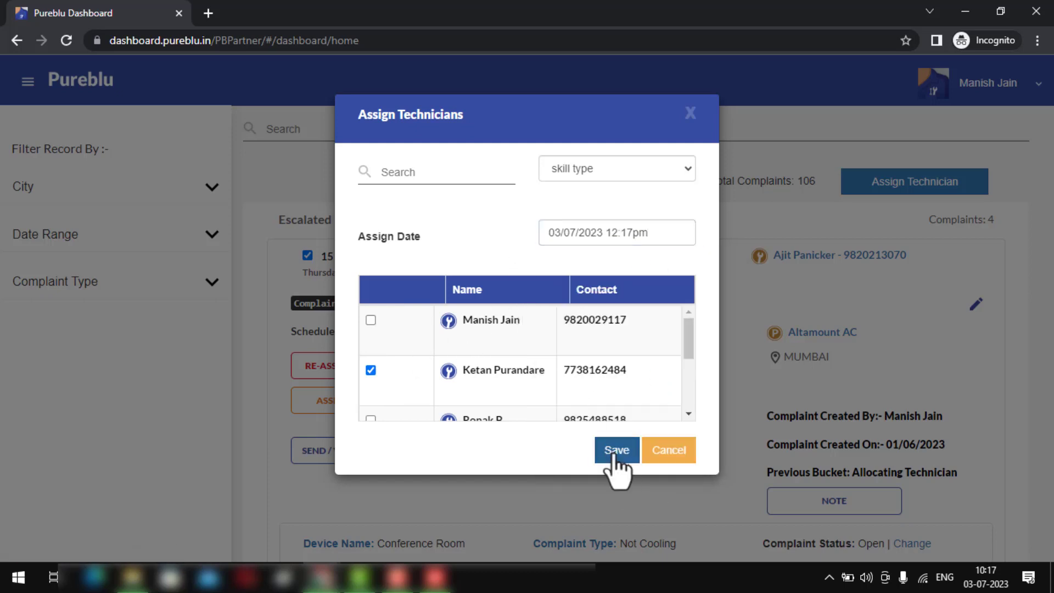
click(612, 450)
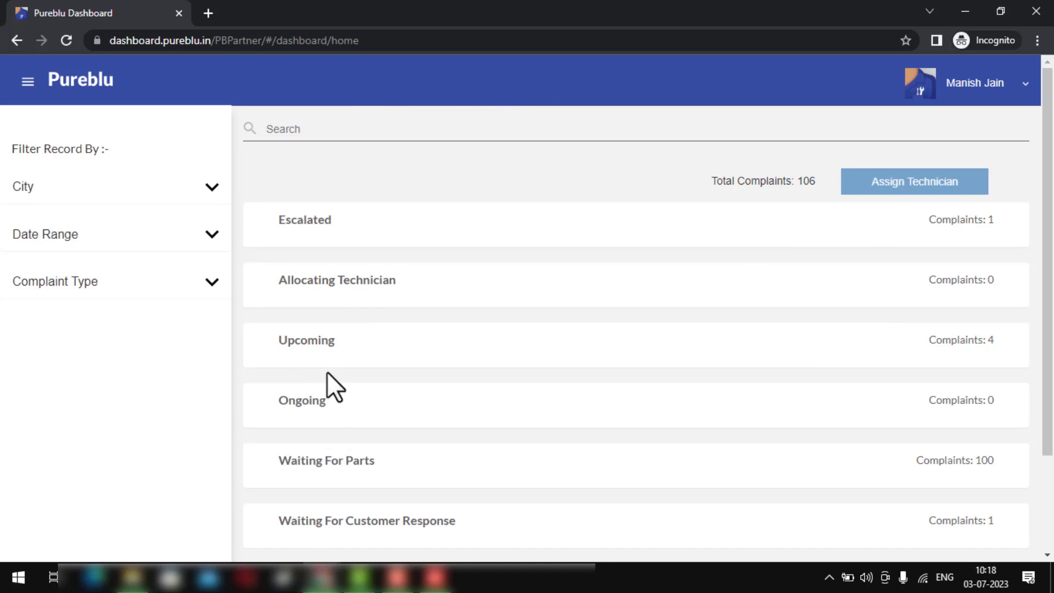
click(150, 195)
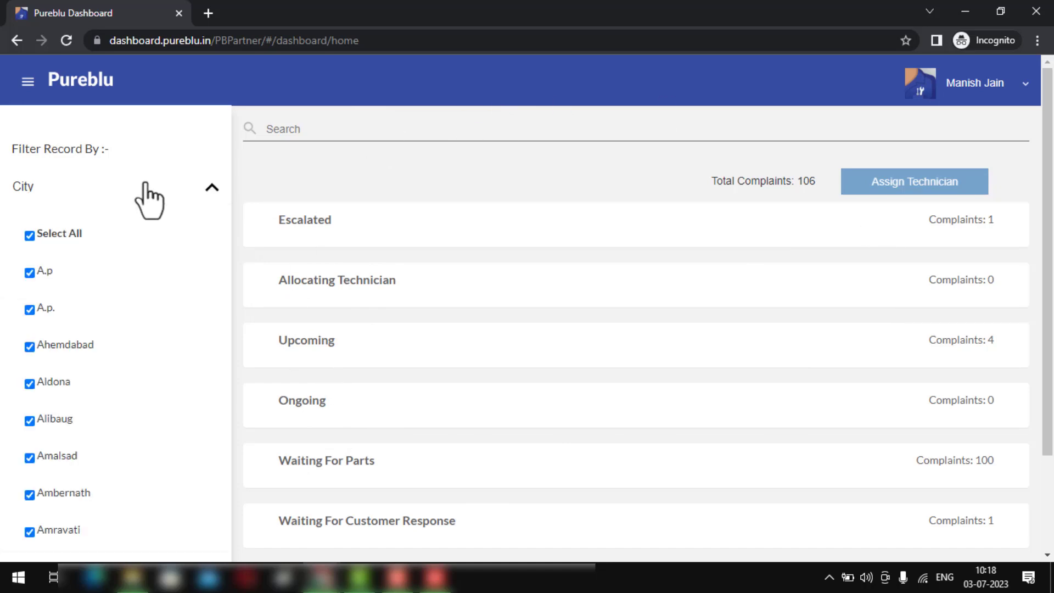
click(211, 188)
click(180, 238)
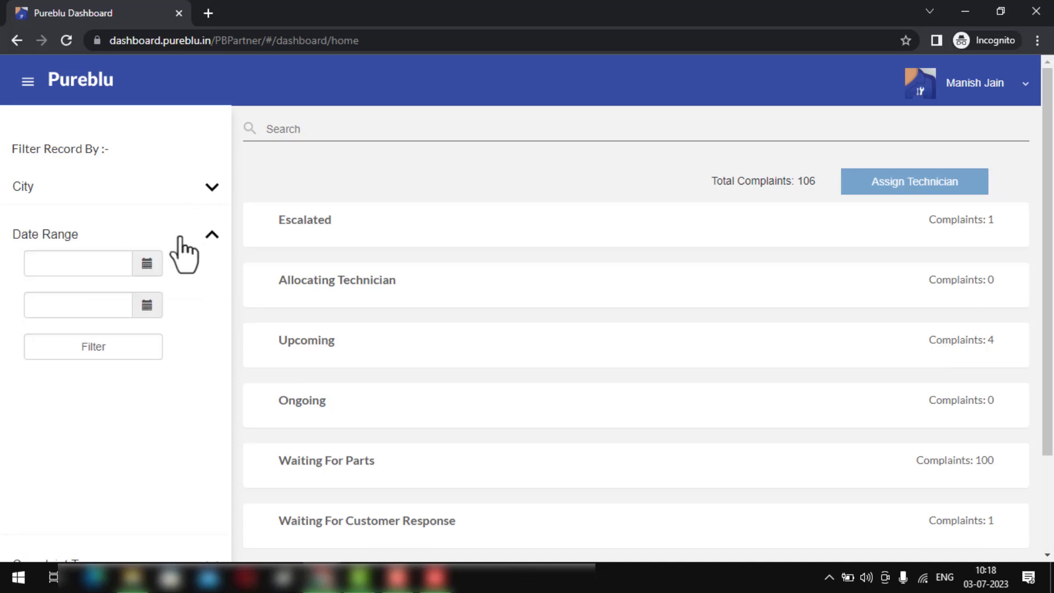
click(142, 271)
click(43, 310)
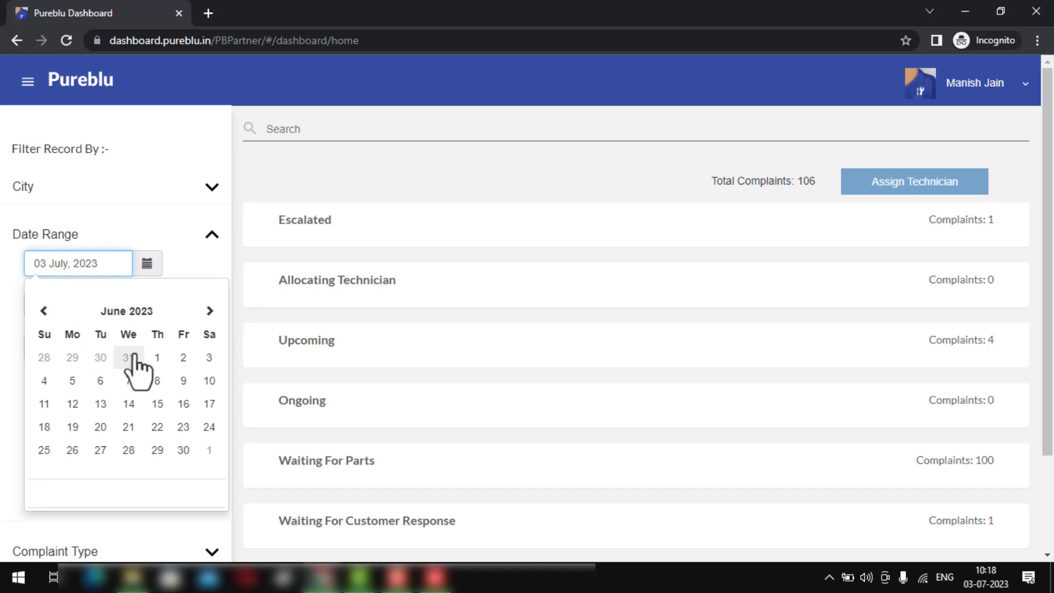
click(157, 357)
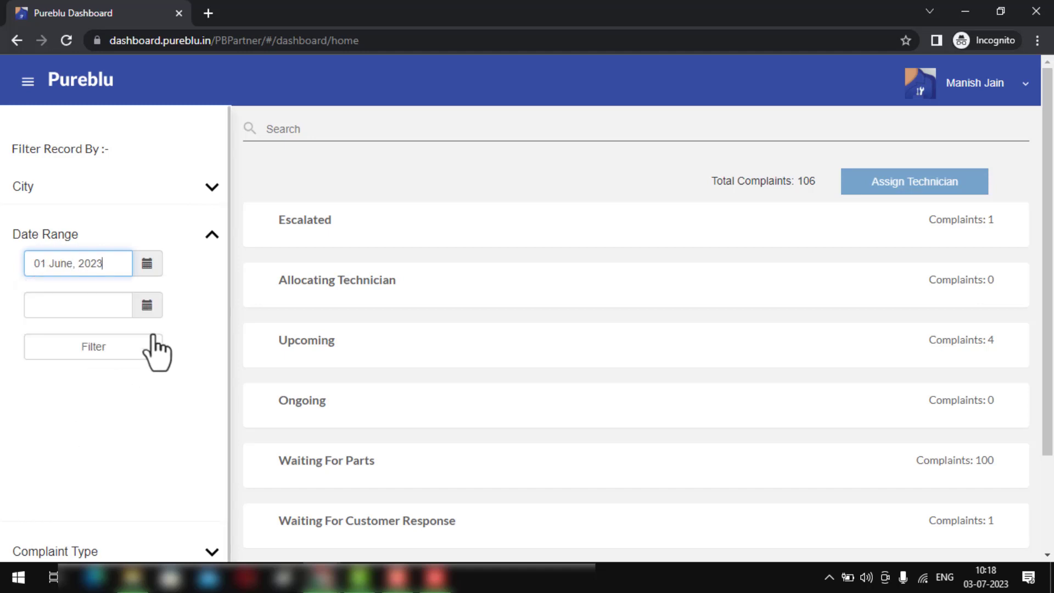
click(146, 305)
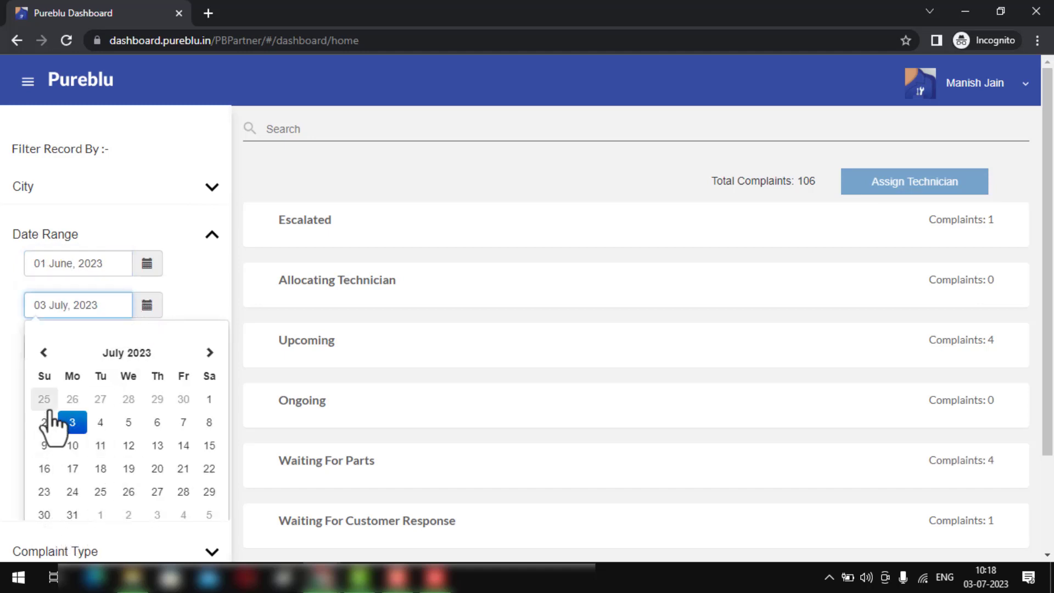
click(53, 357)
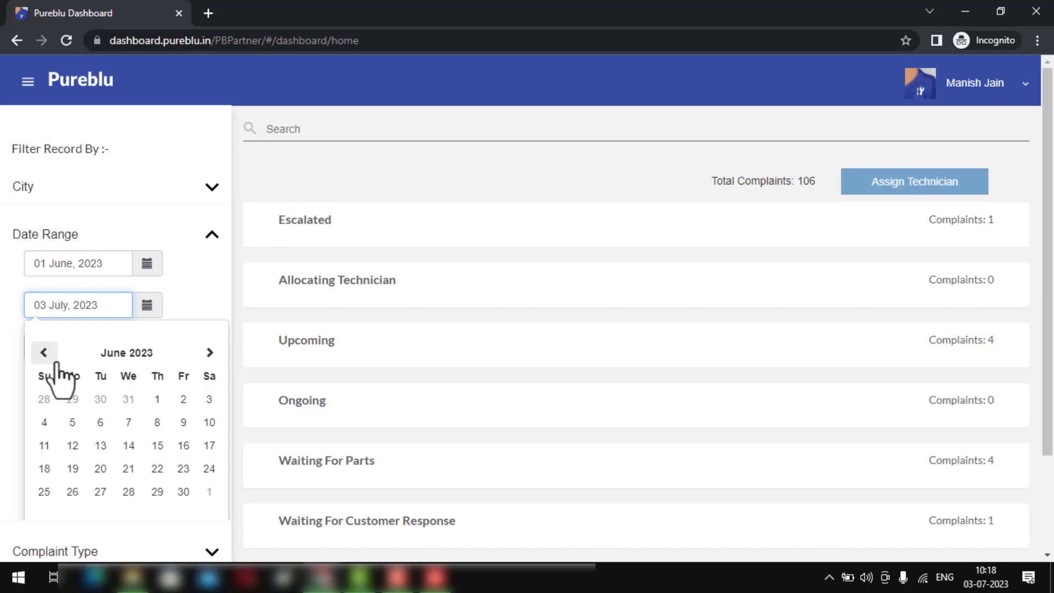
click(182, 491)
click(88, 347)
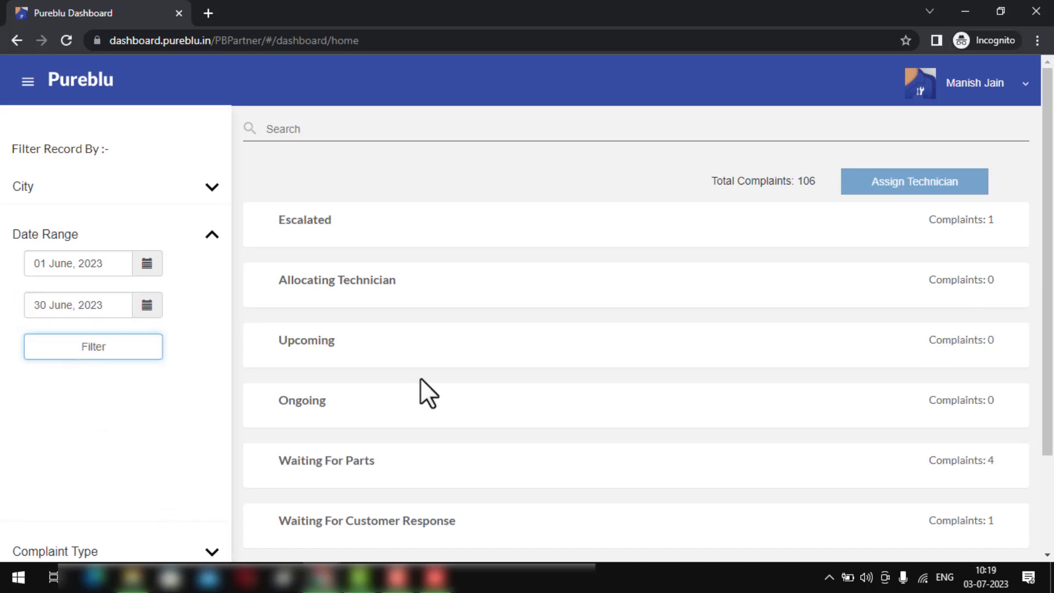
scroll(565, 367, down, 2)
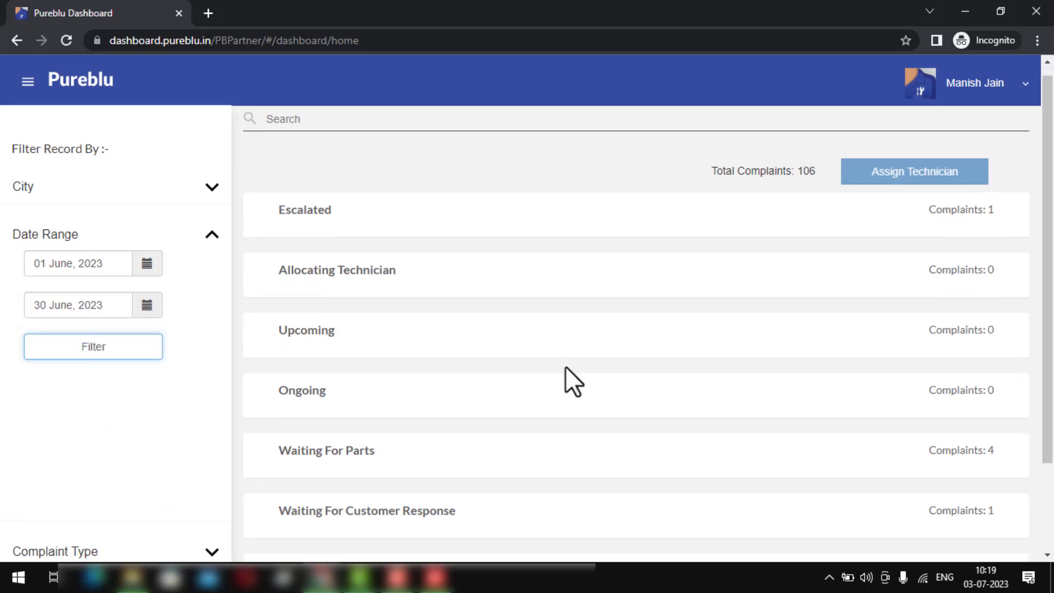
scroll(564, 369, up, 1)
click(339, 416)
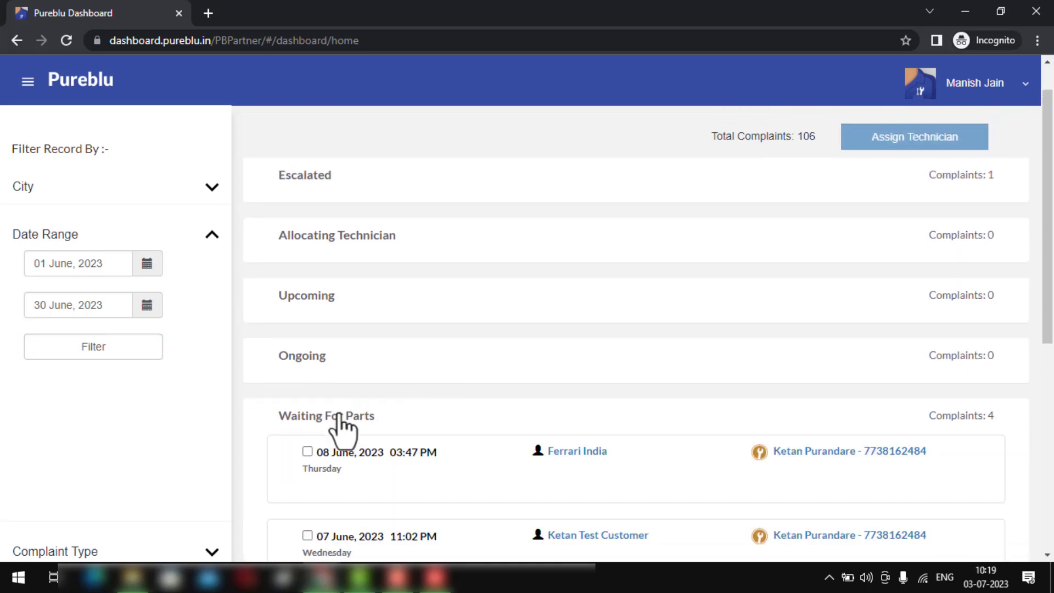
click(338, 416)
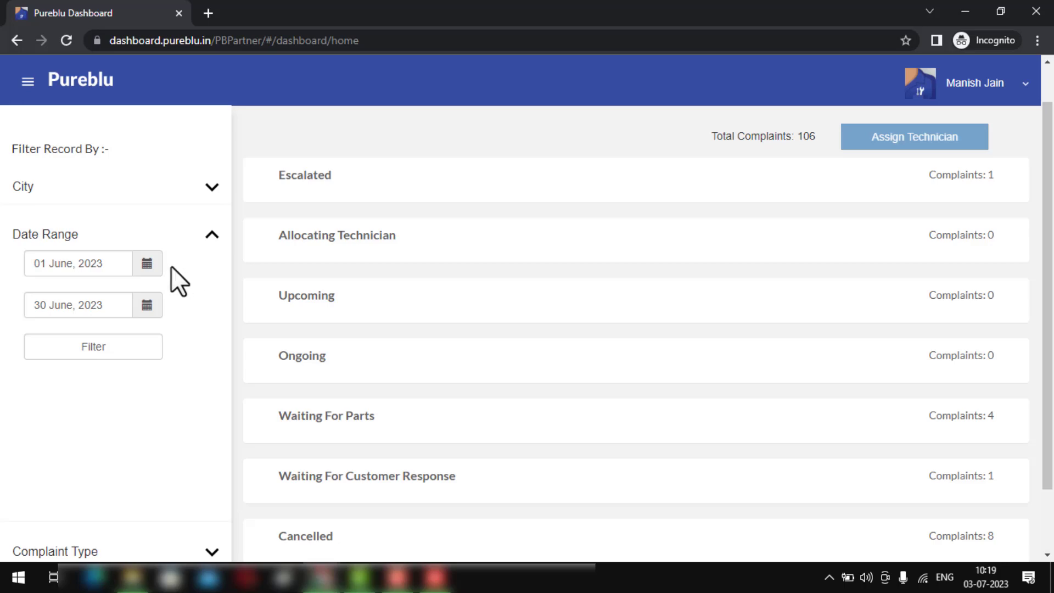
key(F5)
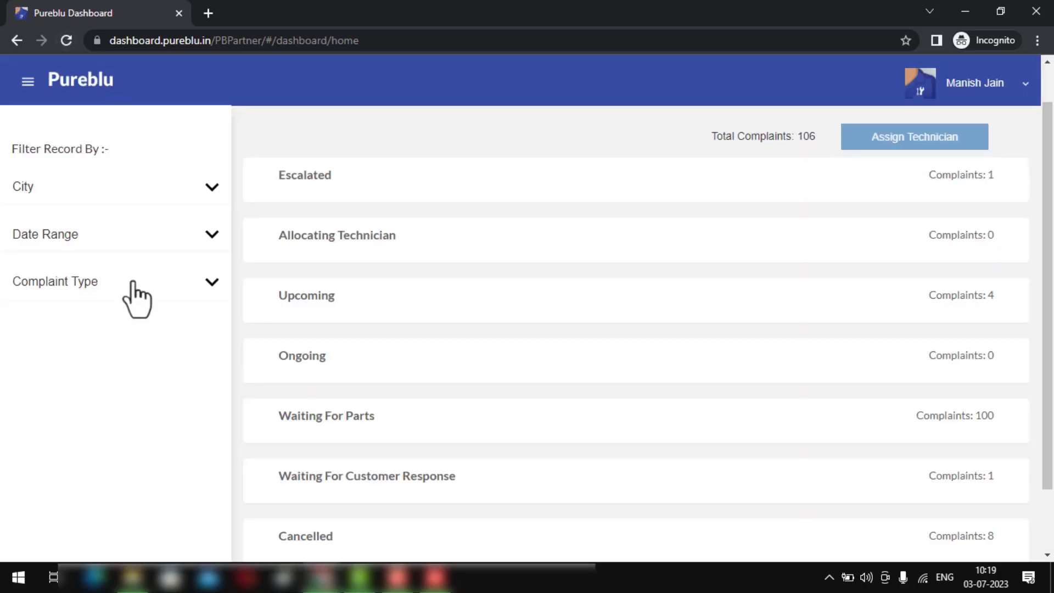
click(132, 282)
scroll(133, 288, down, 3)
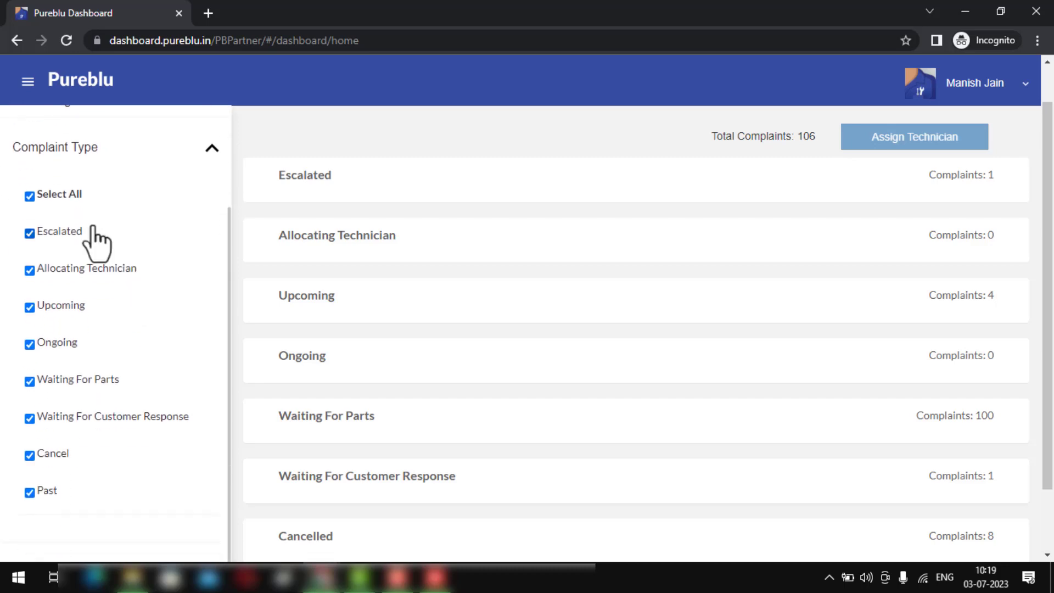
click(57, 193)
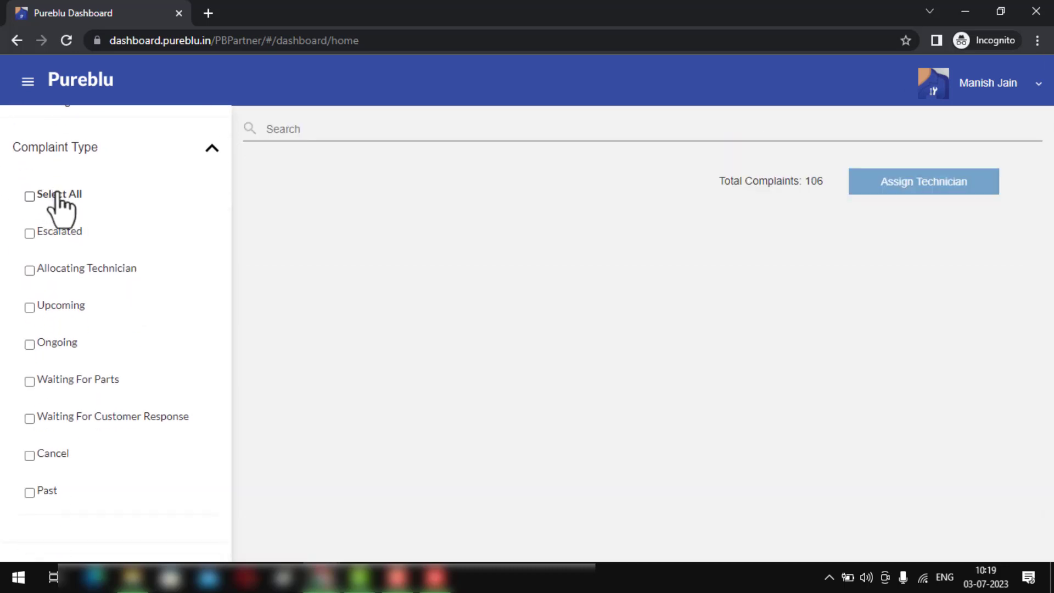
click(87, 386)
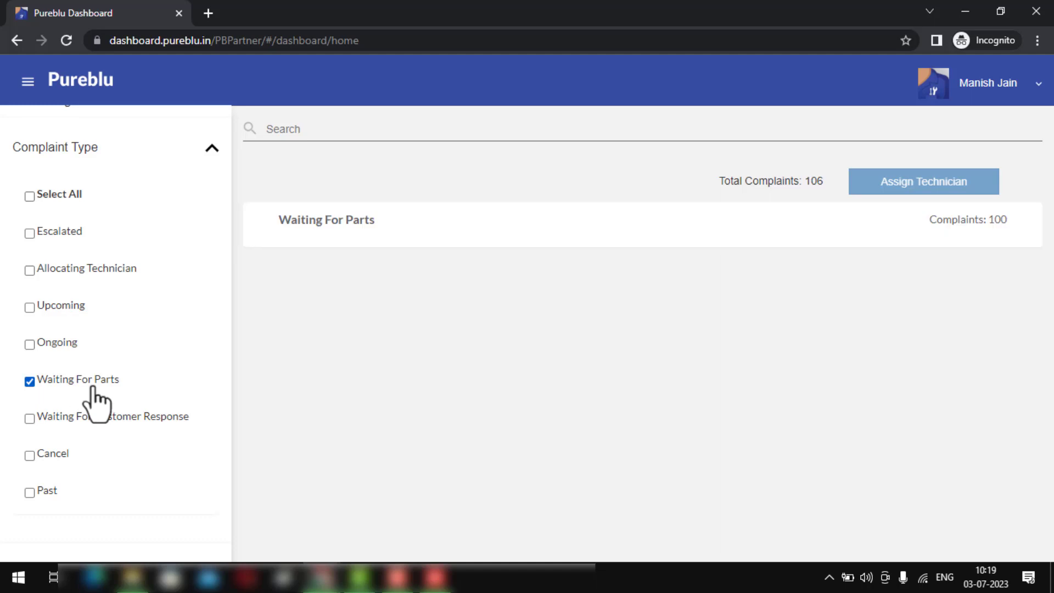
click(307, 233)
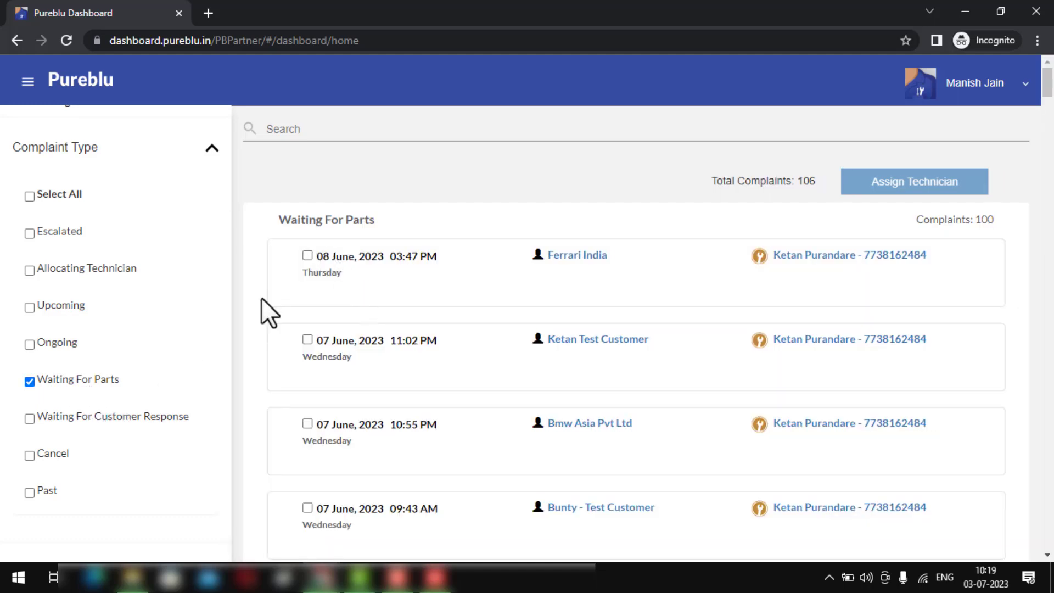
scroll(384, 384, down, 2)
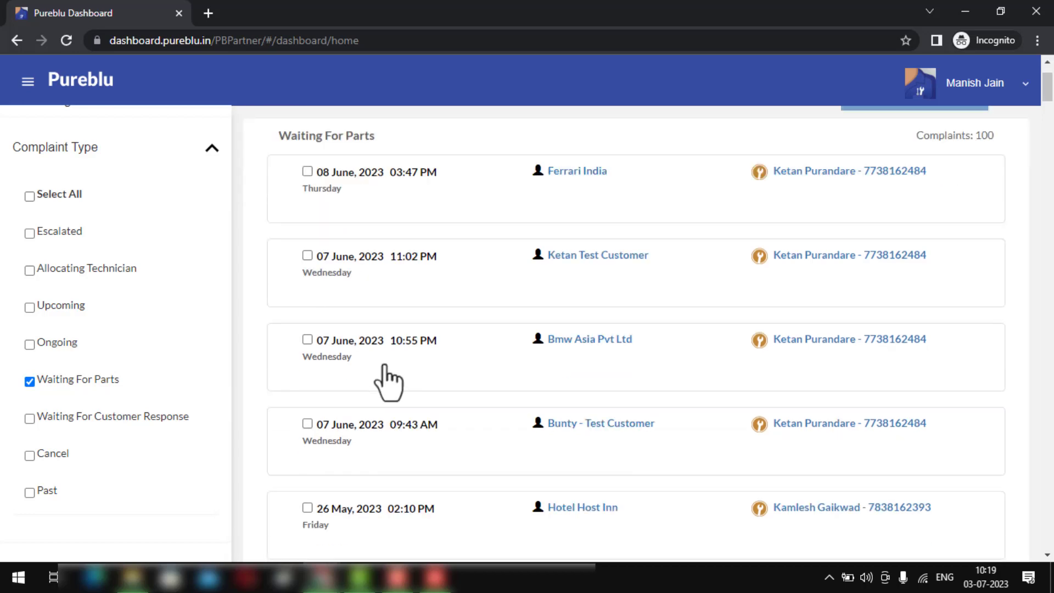
scroll(384, 378, down, 4)
scroll(376, 383, up, 6)
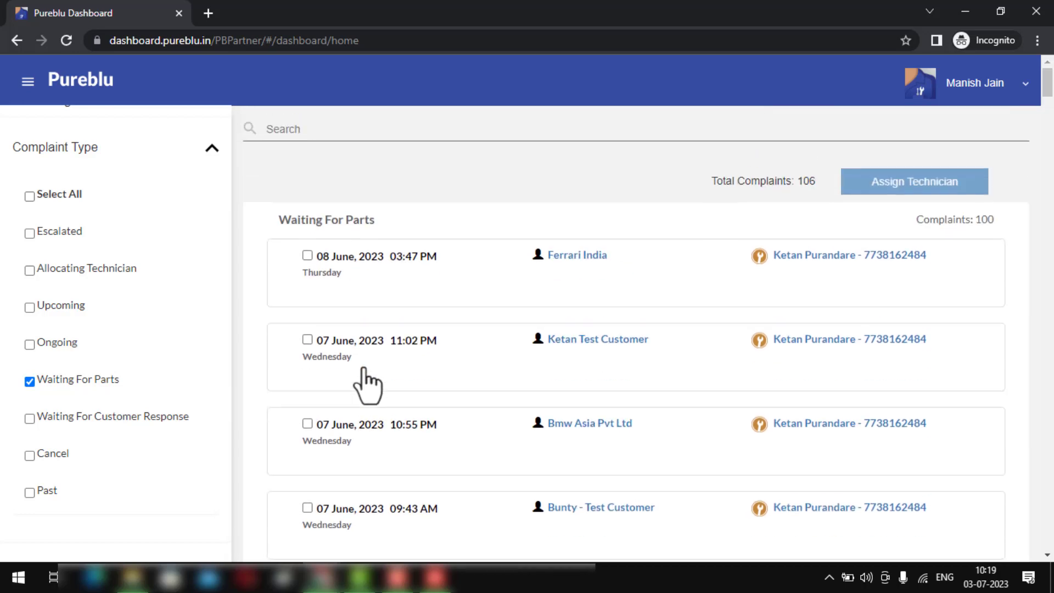
scroll(369, 389, down, 4)
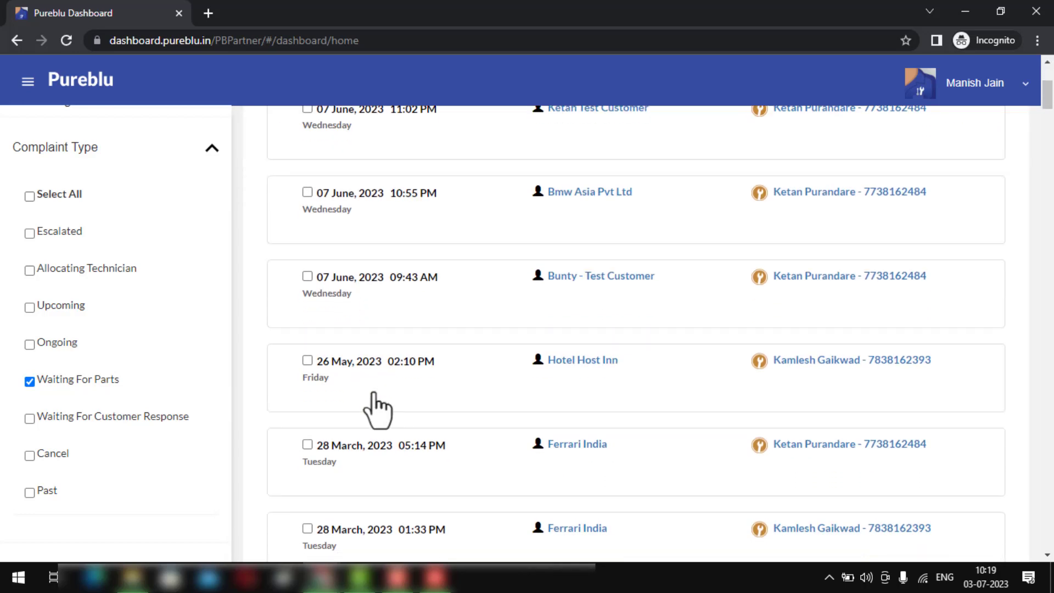
scroll(376, 407, up, 5)
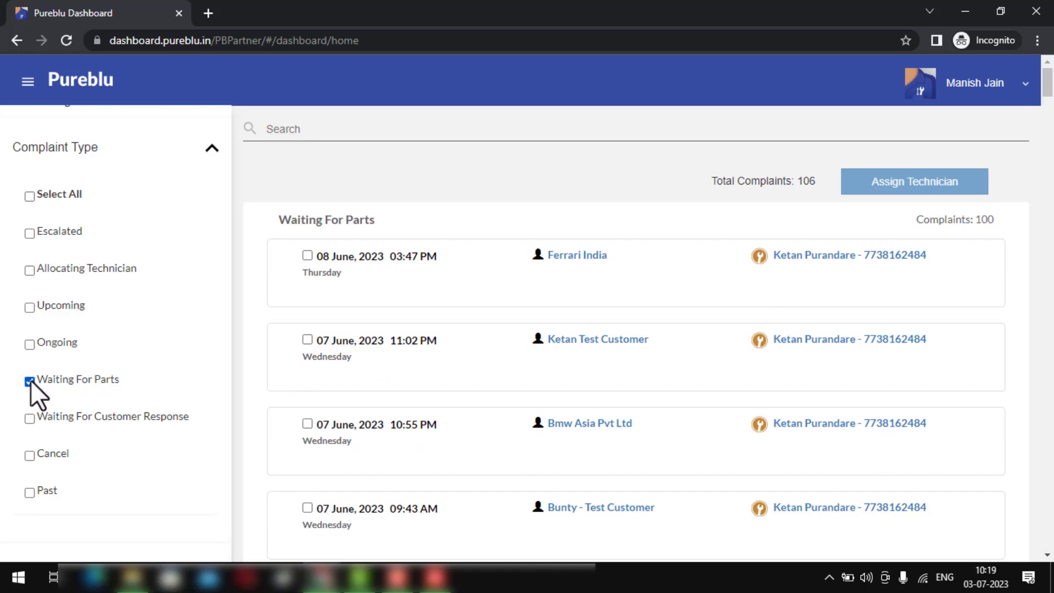
click(30, 381)
click(30, 233)
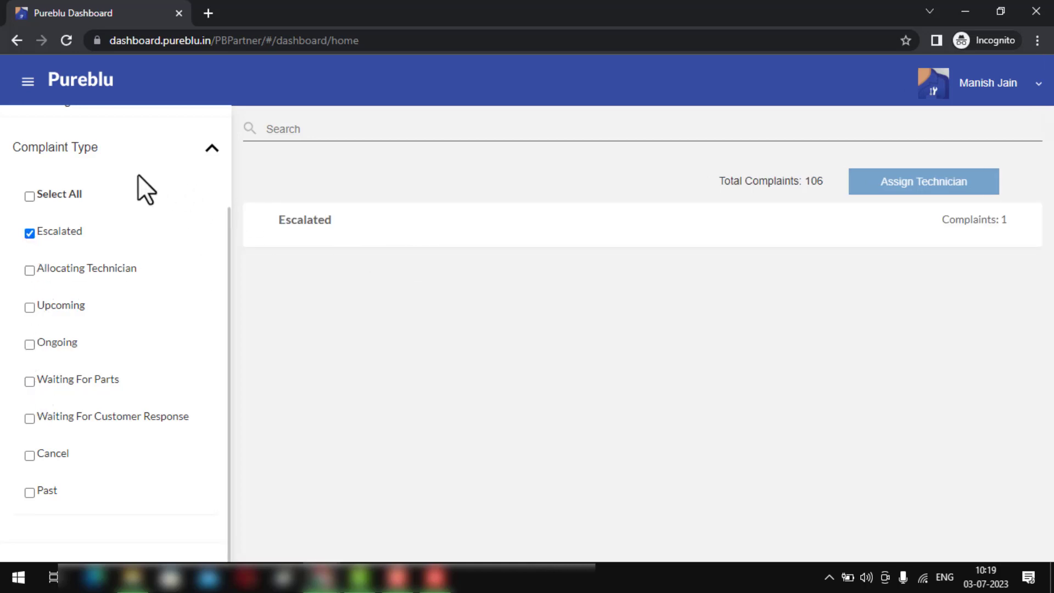
scroll(137, 173, up, 3)
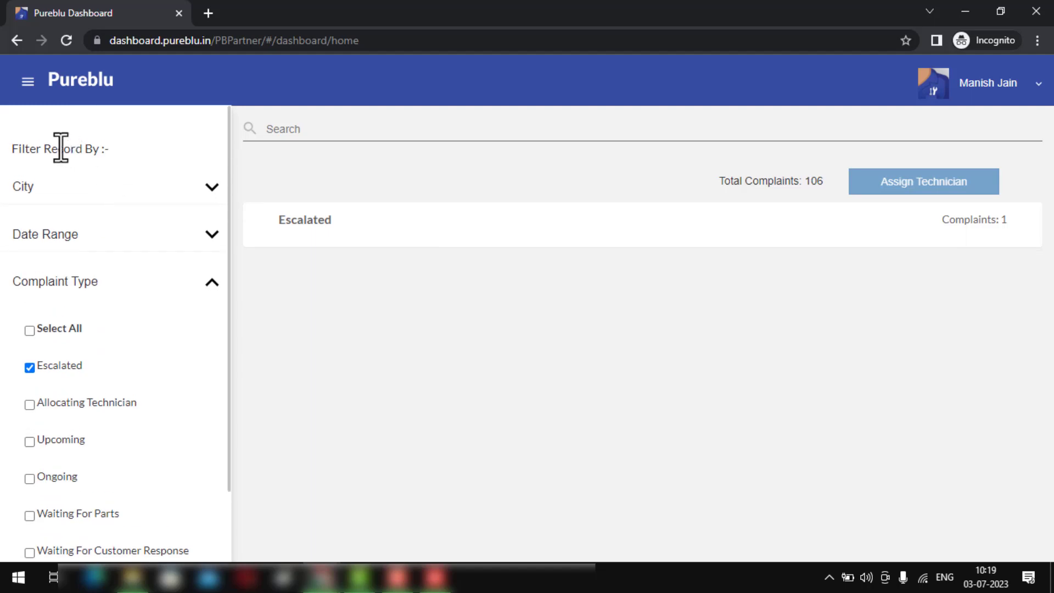
click(28, 82)
click(90, 161)
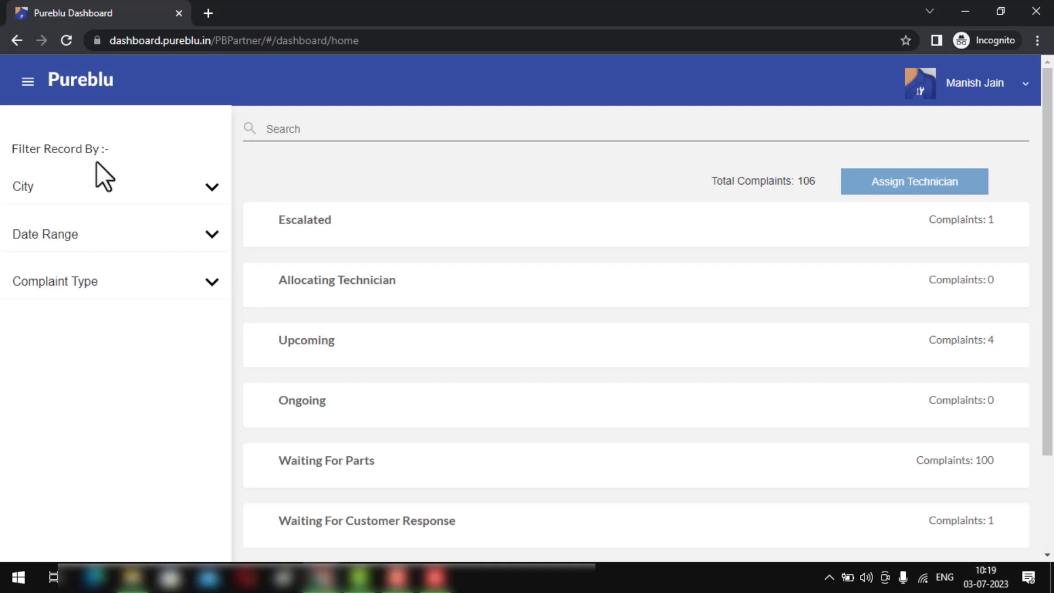
- Search the customer list for 'bmw' and view BMW Asia Pvt Ltd's WhatsApp contacts
click(26, 83)
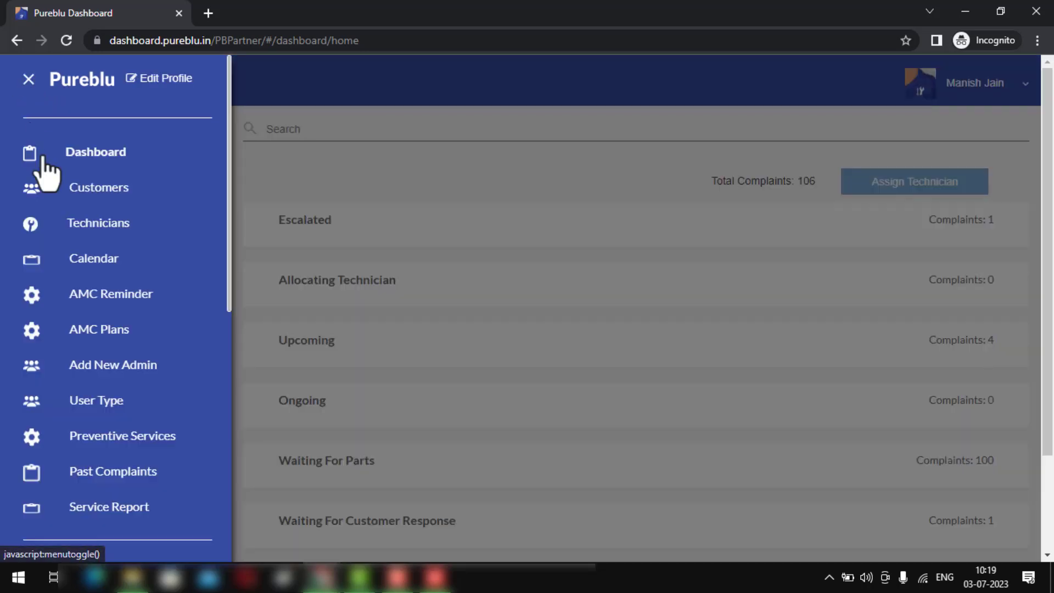
click(85, 189)
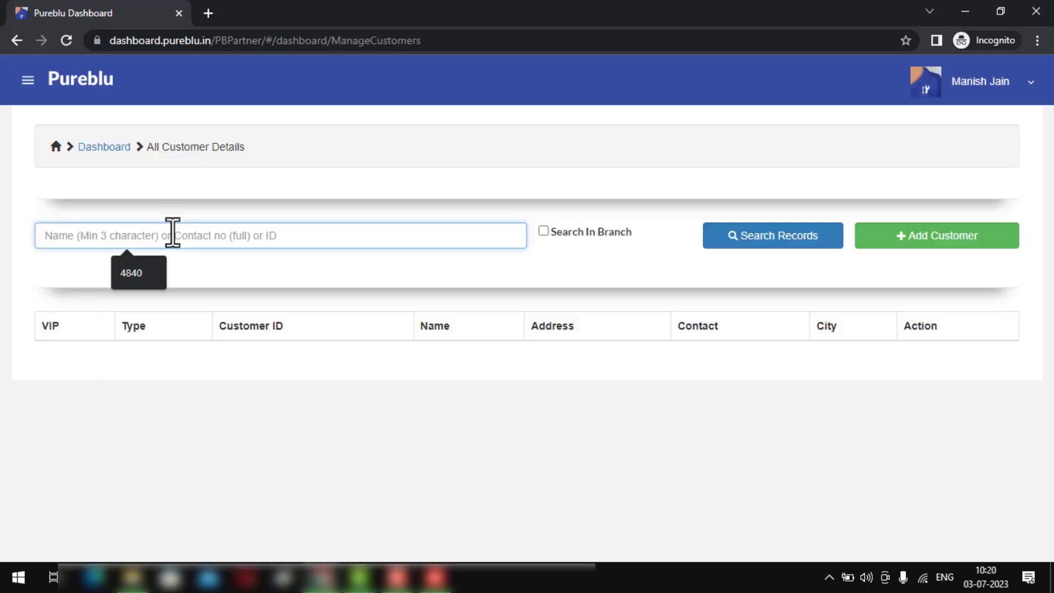
text(bmw)
key(Return)
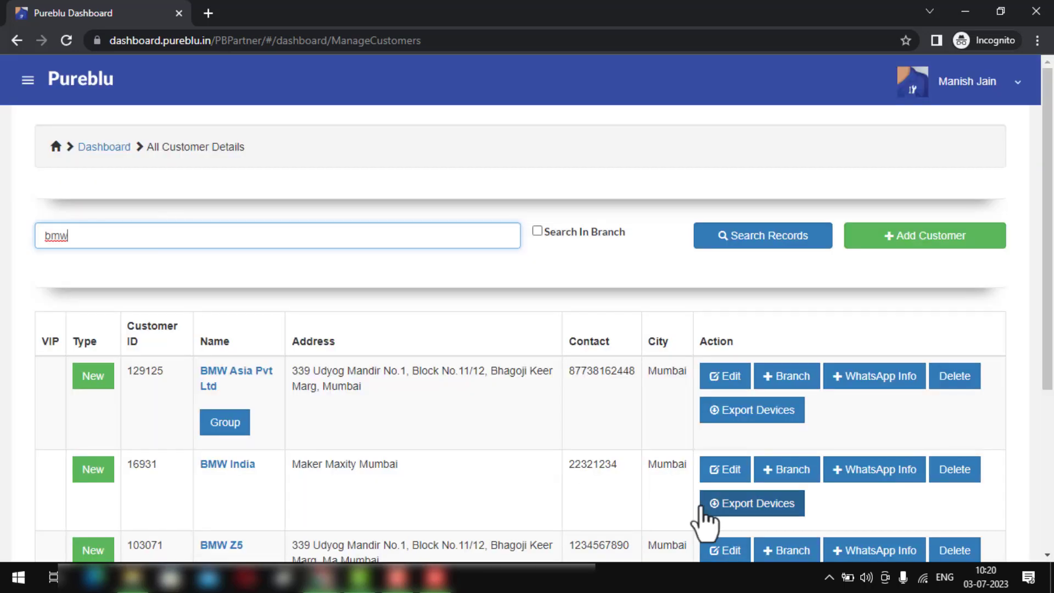
click(860, 384)
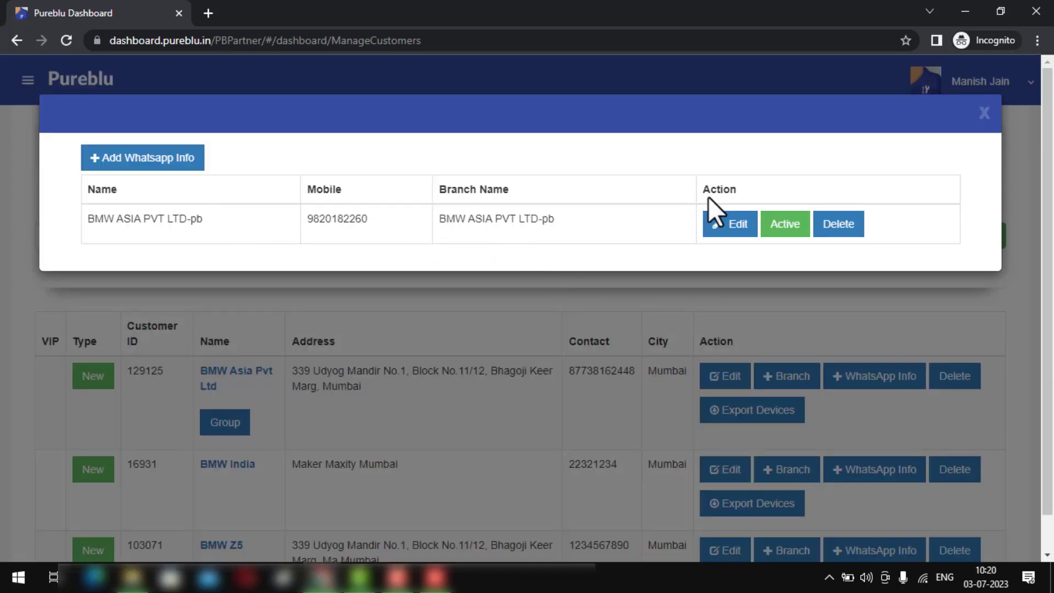
- Start a new WhatsApp contact with the contact's name and mobile number
click(181, 167)
click(211, 159)
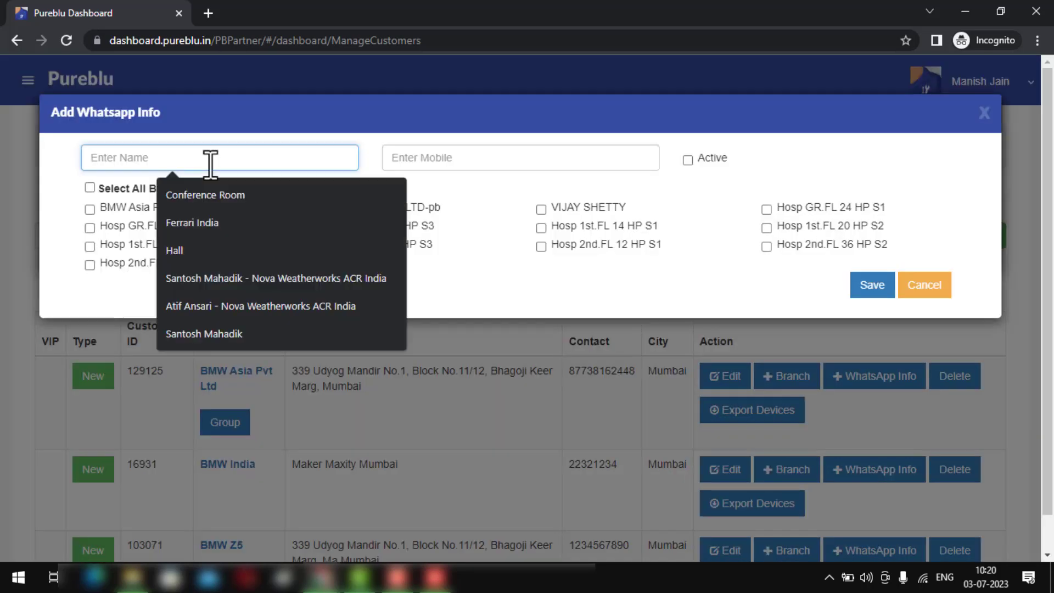
text(Kamlesh)
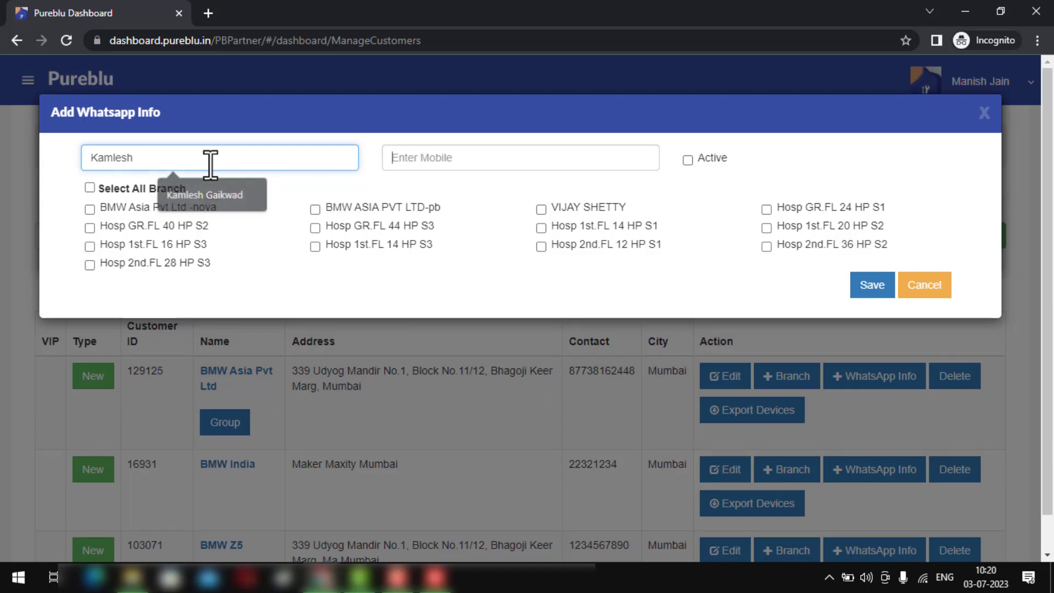
key(Tab)
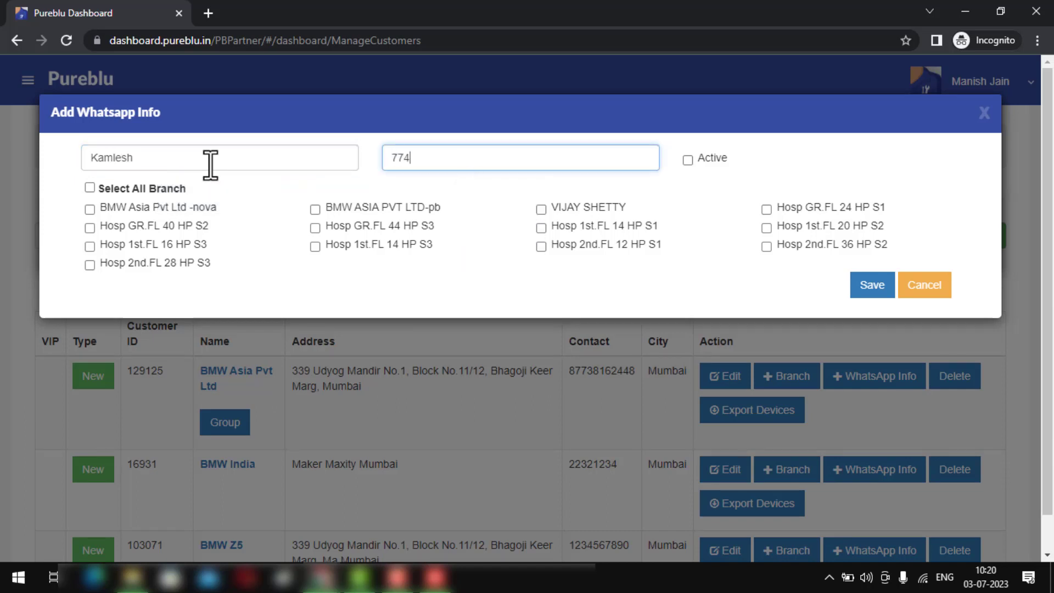
- Mark the contact active, link both BMW Asia branches (-nova and -pb), and save it
click(687, 159)
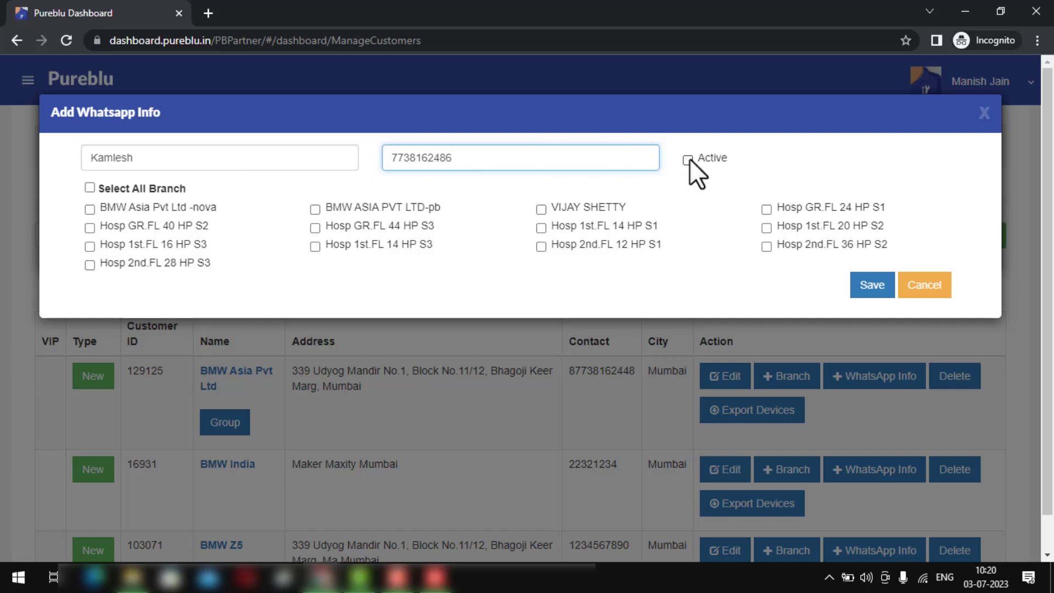
click(87, 208)
click(373, 210)
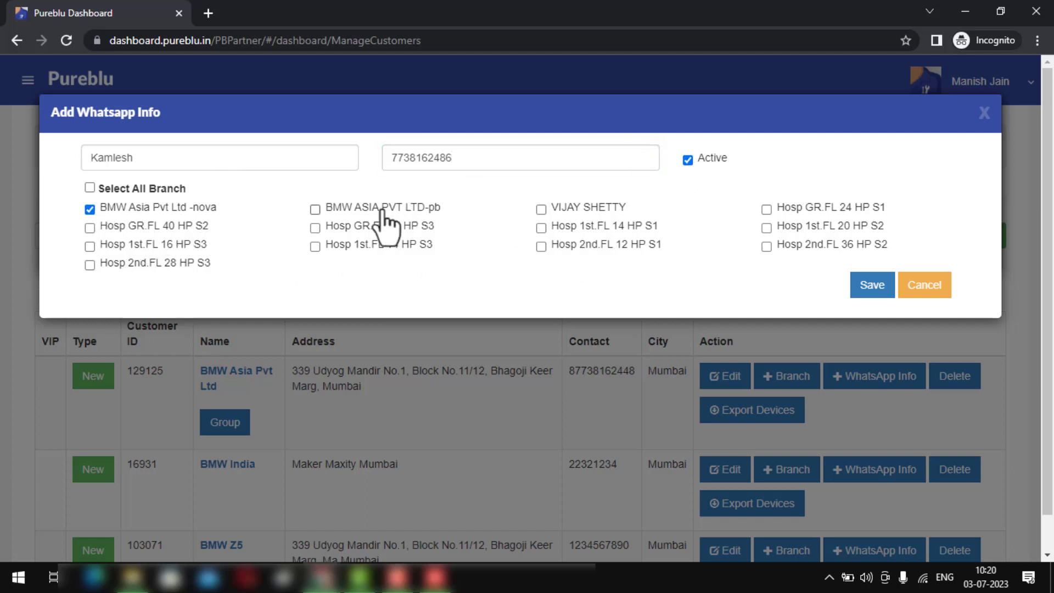
click(857, 297)
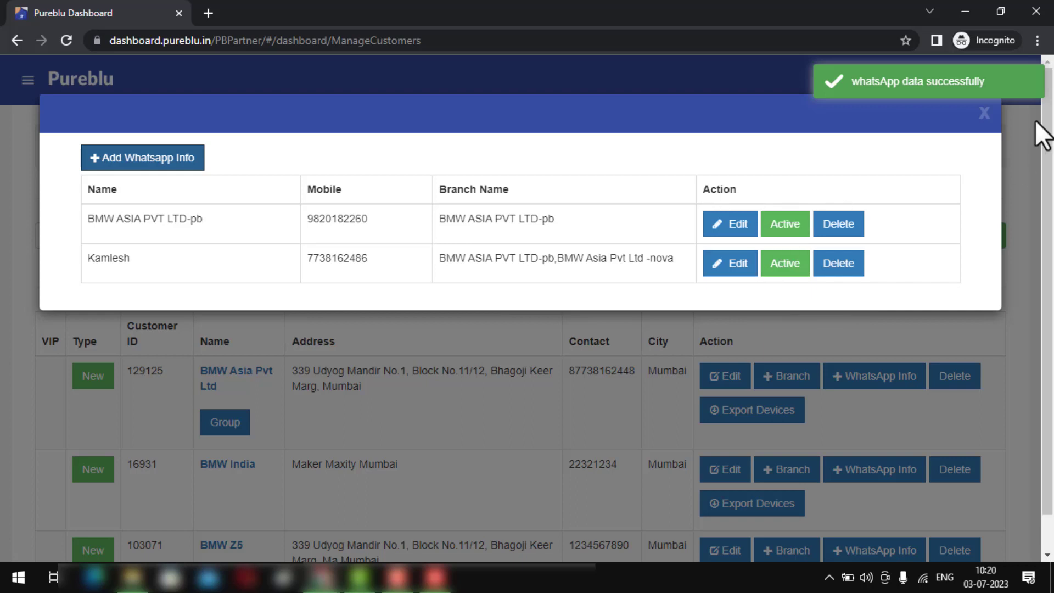
click(985, 122)
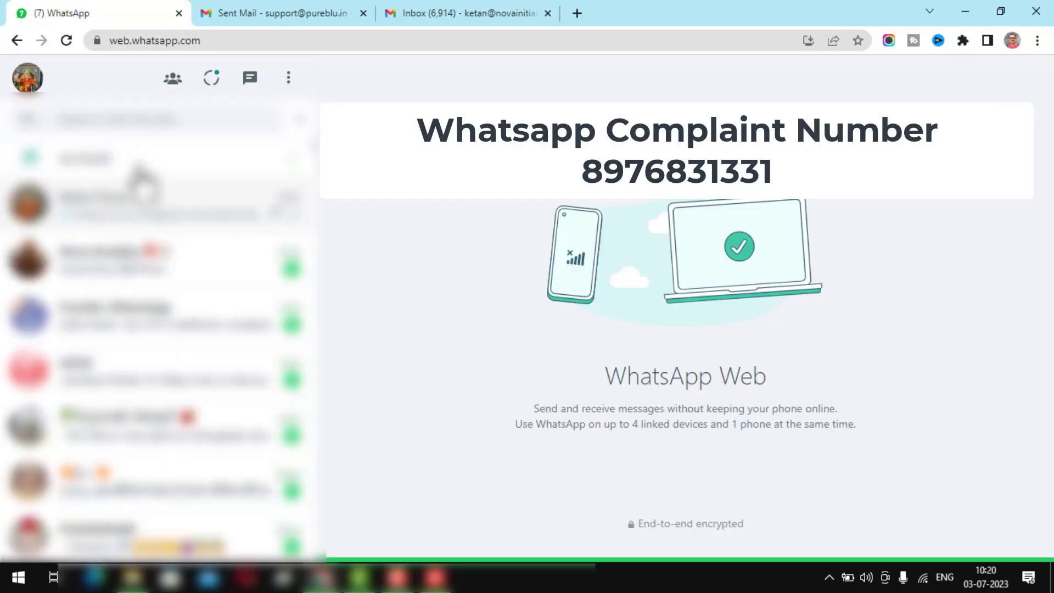
- Send 'hi' in the Pureblu WhatsApp chat and choose Service Request
click(184, 323)
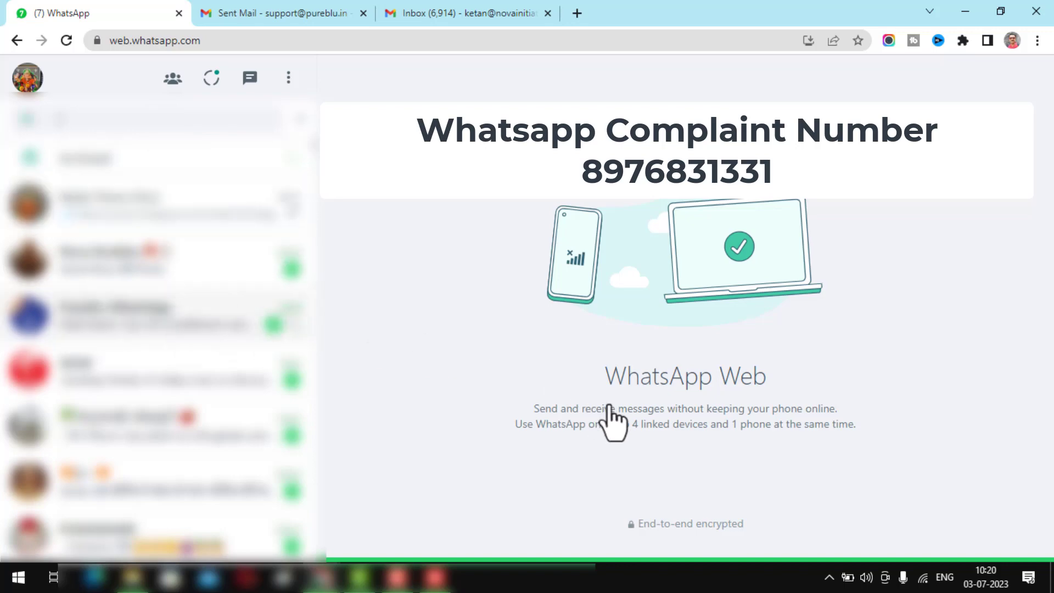
text(hi)
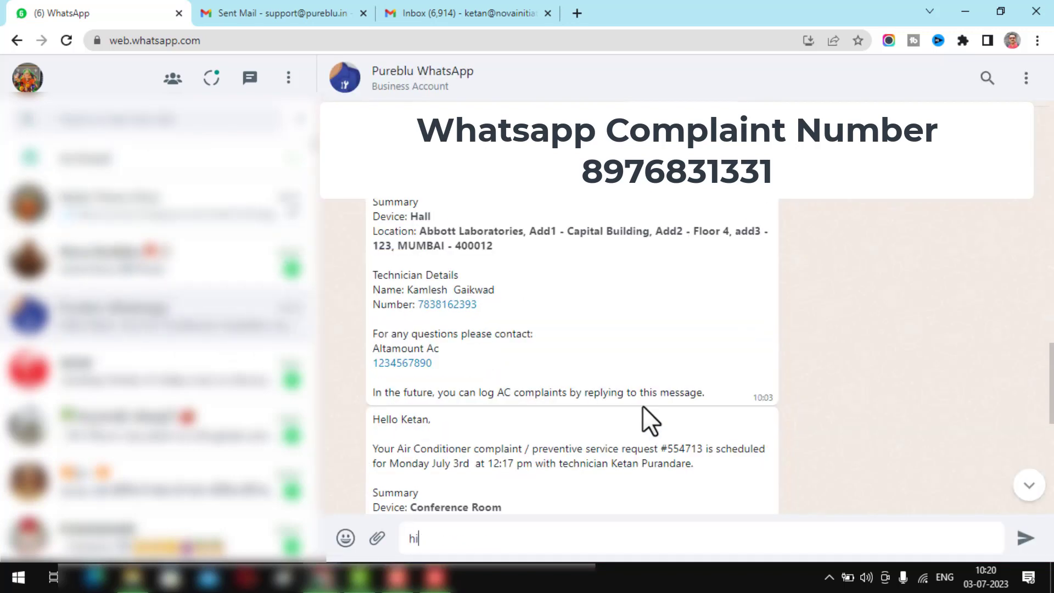
key(Return)
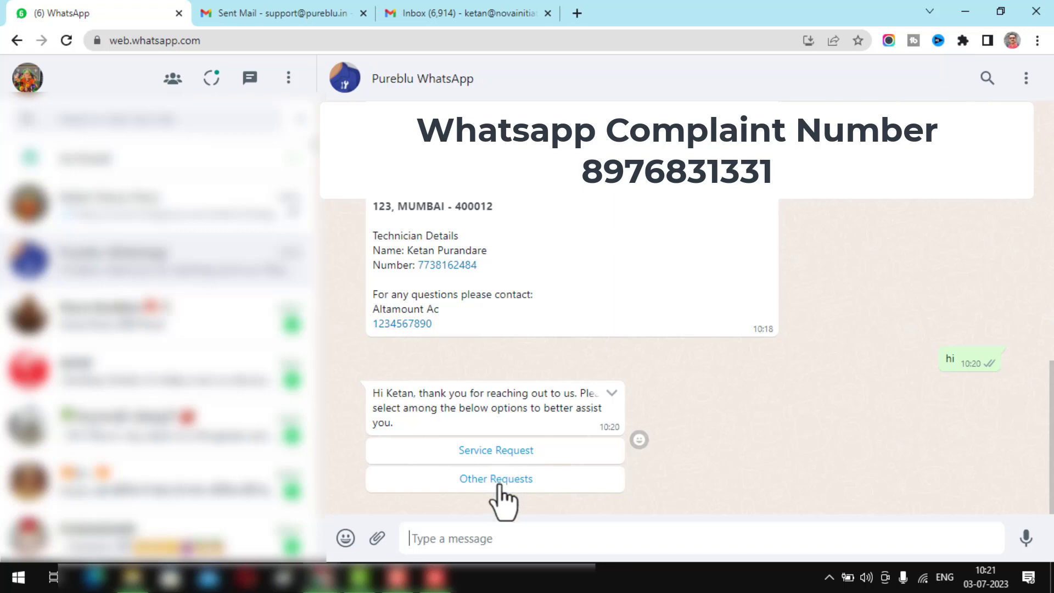
click(501, 450)
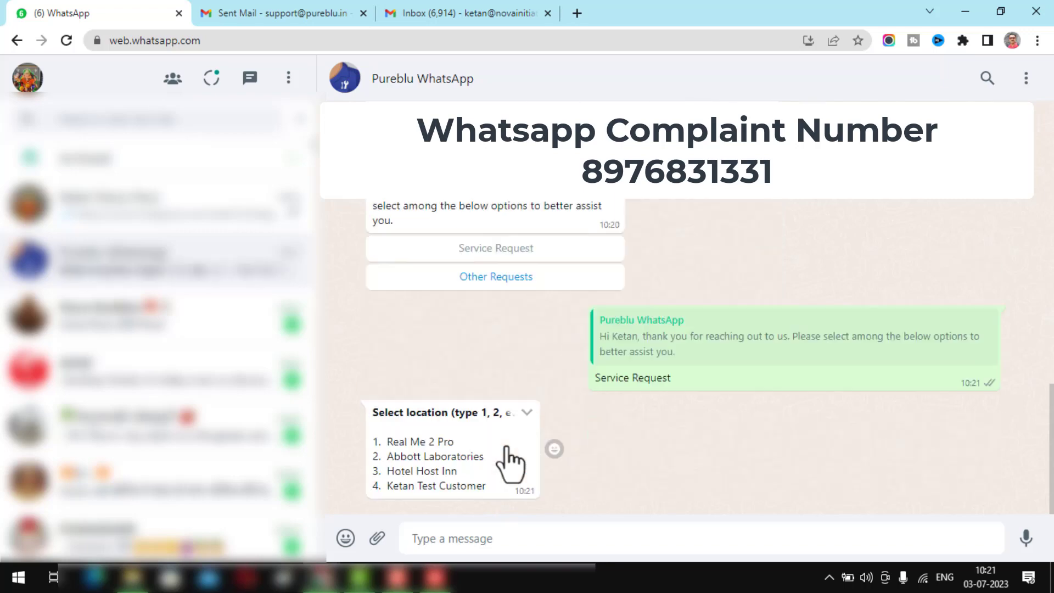
- Reply 2 (Abbott Laboratories), 3 (Conference Room) and 5 (Not Cooling), then return to the dashboard
text(4)
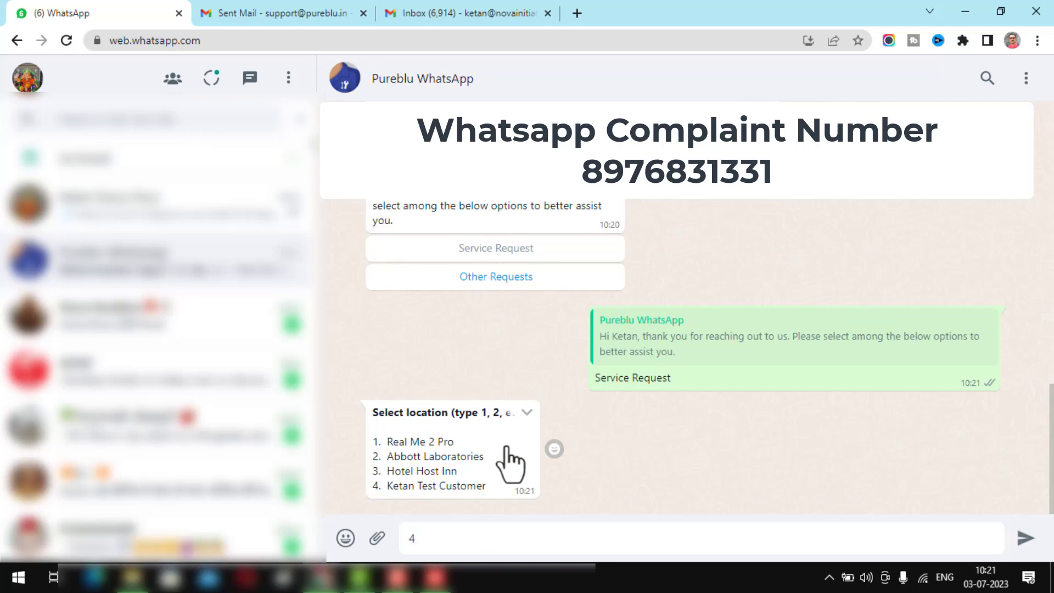
key(BackSpace)
text(3)
key(BackSpace)
text(2)
key(Return)
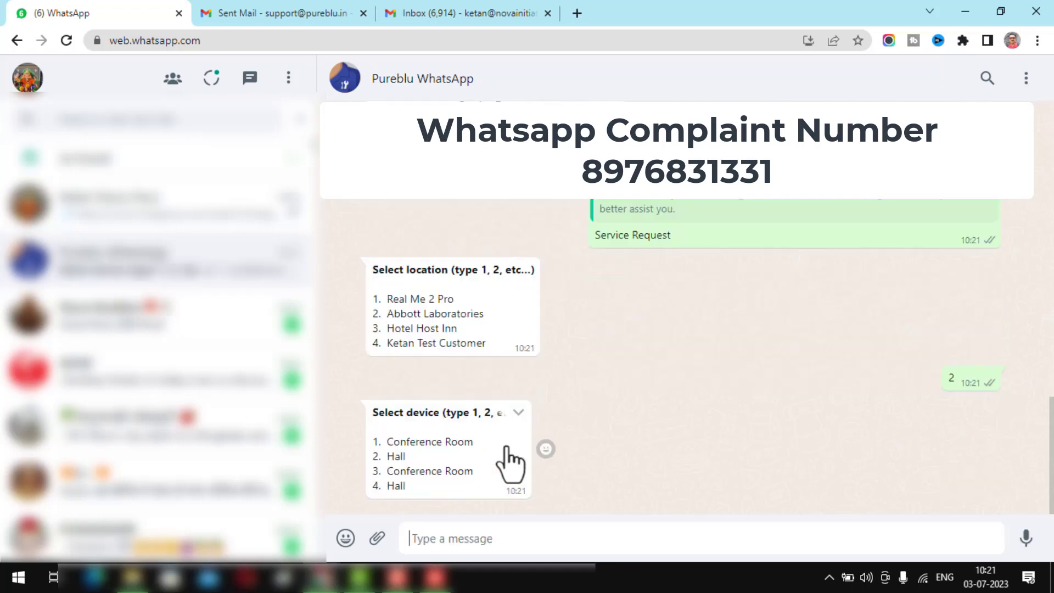
text(3)
key(Return)
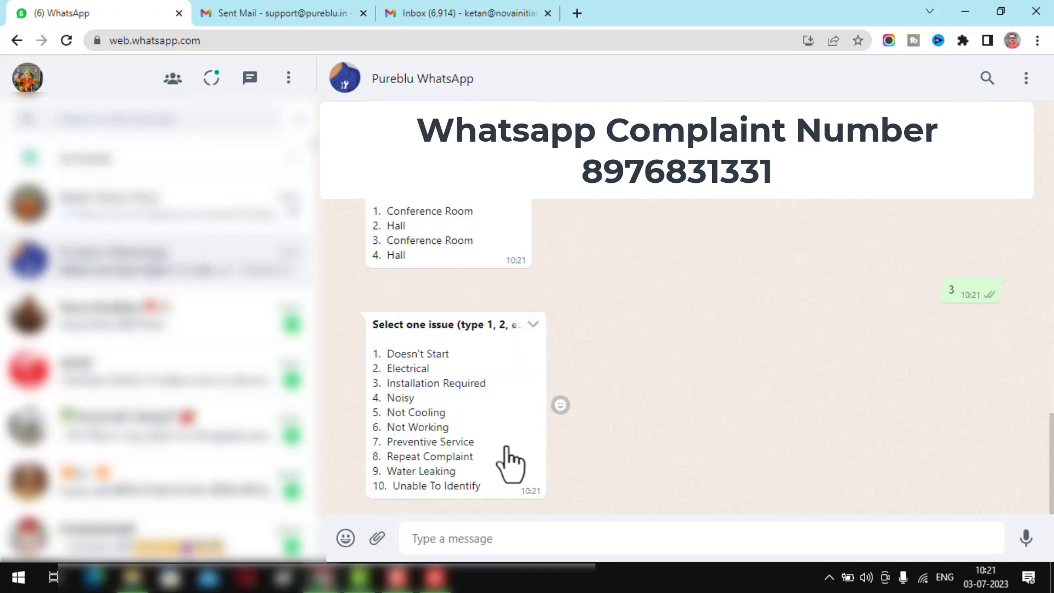
text(5)
key(Return)
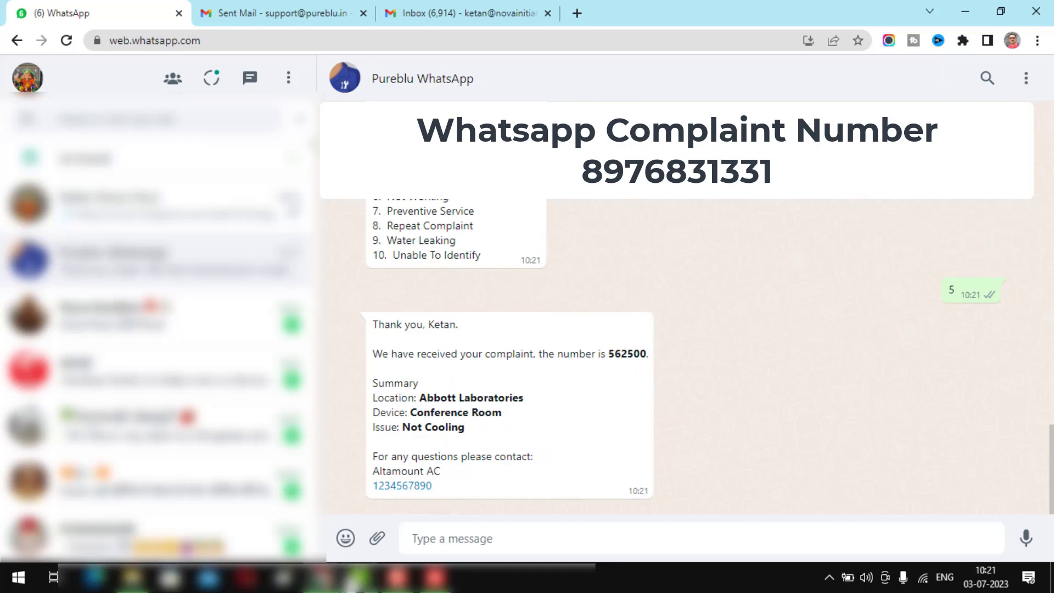
mouse_move(324, 577)
click(383, 537)
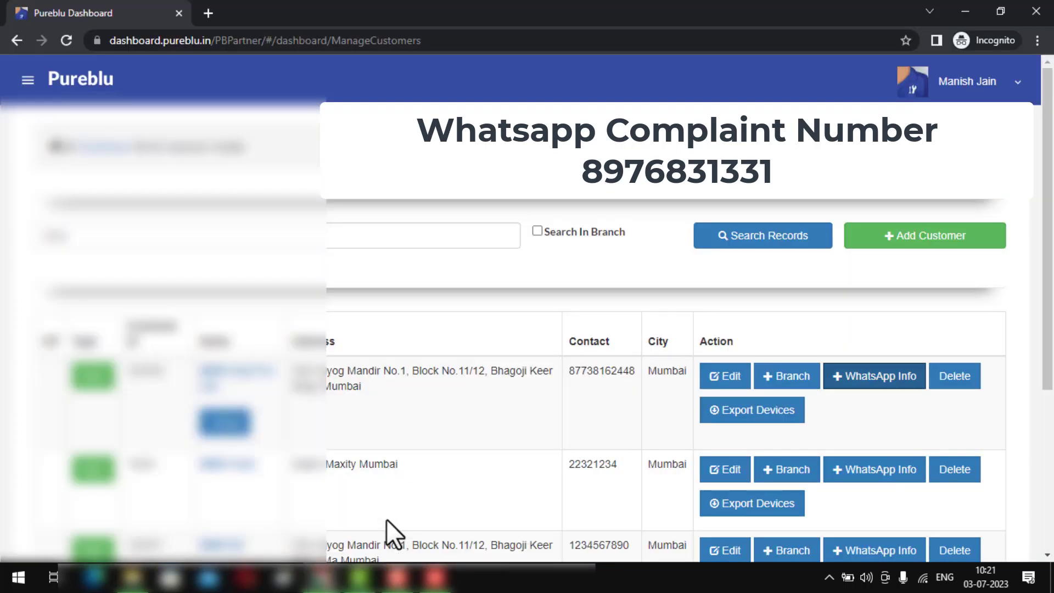
- List the Allocating Technician complaints on the main dashboard, then switch to the AnyDesk phone view
click(112, 154)
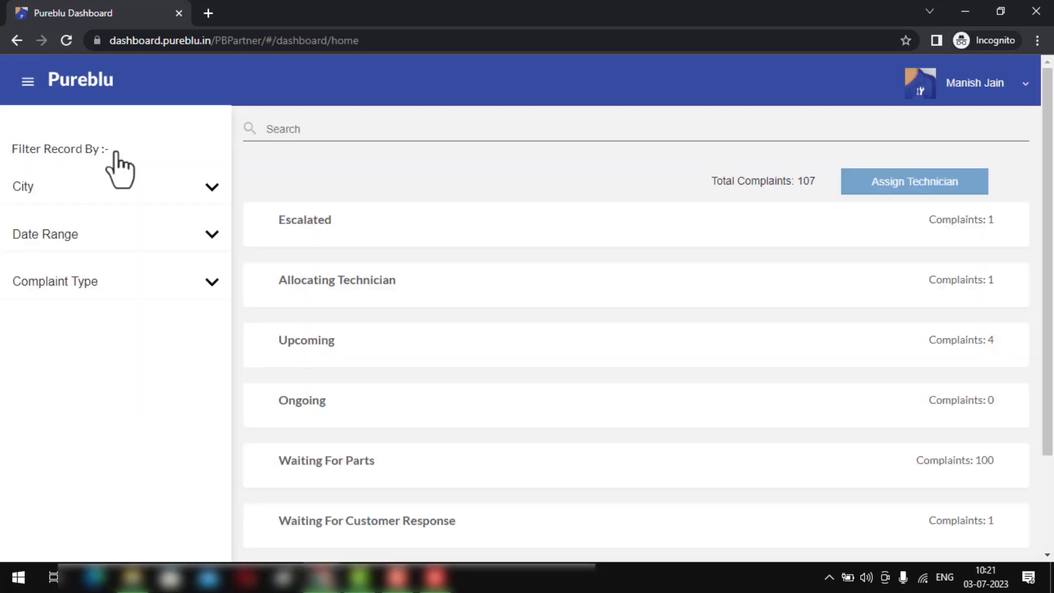
click(360, 280)
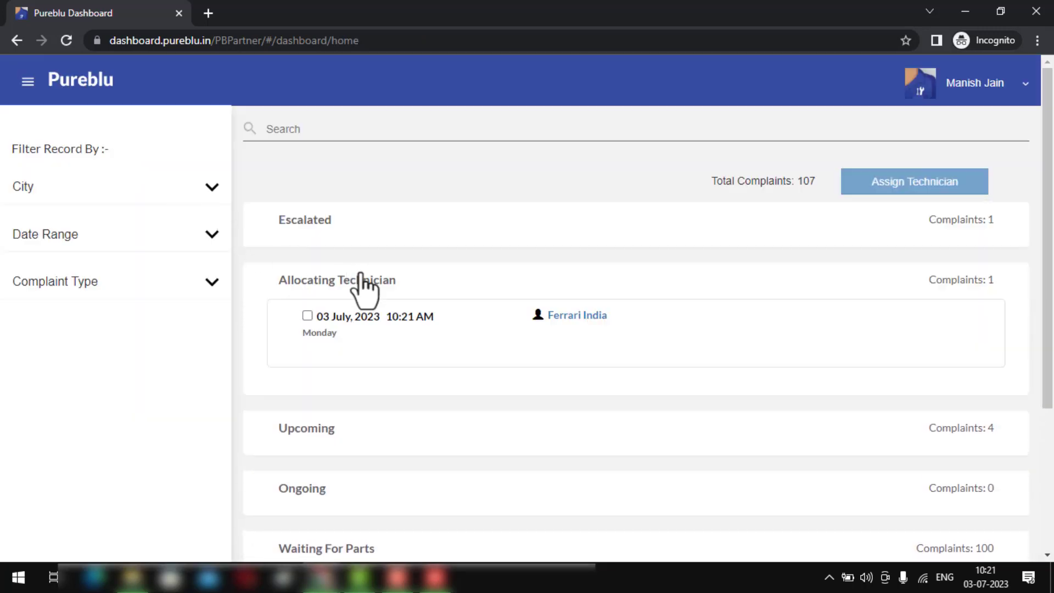
scroll(361, 277, down, 2)
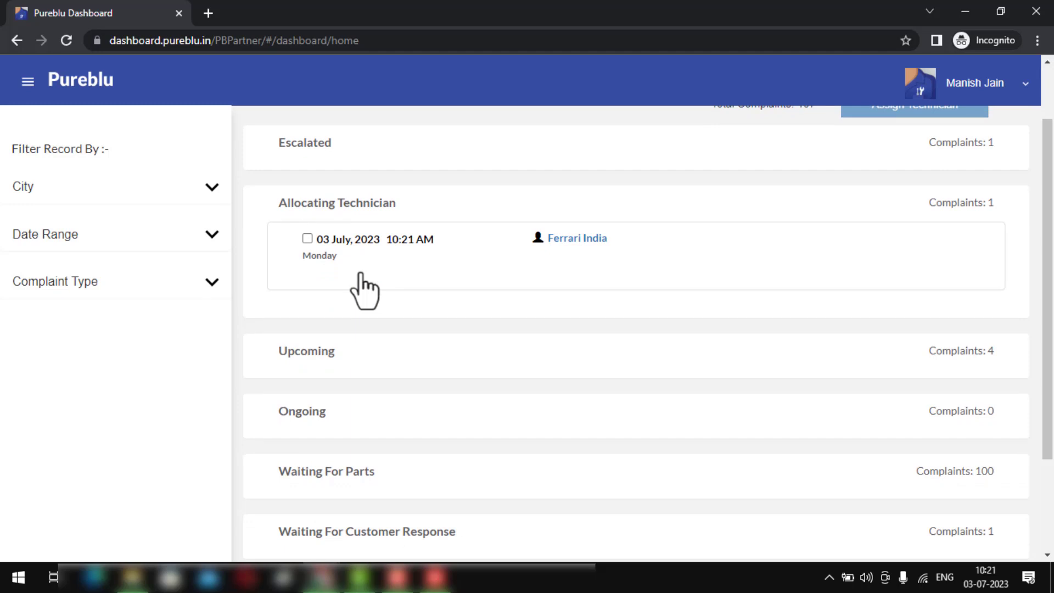
key(alt+Tab)
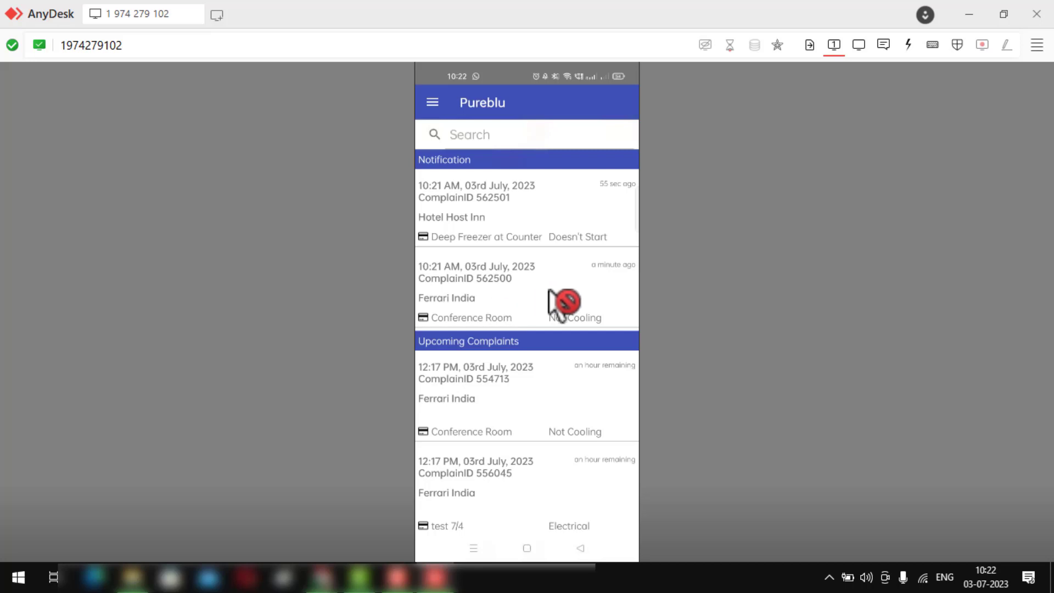
- On the phone app, open the Ferrari India Not Cooling complaint and tap Choose Time, then return to the dashboard
click(529, 293)
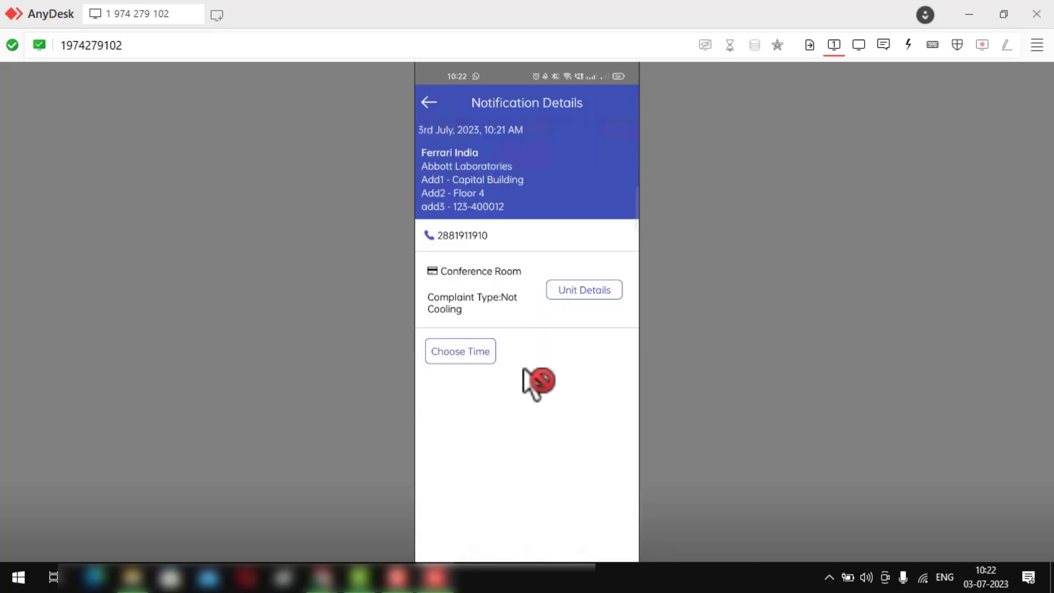
click(468, 362)
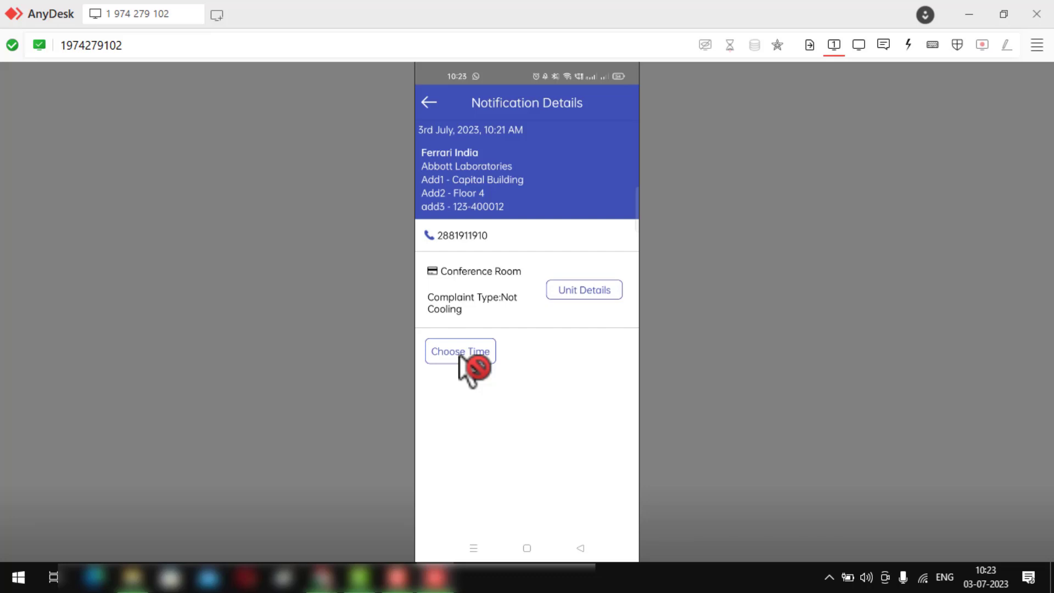
key(alt+Tab)
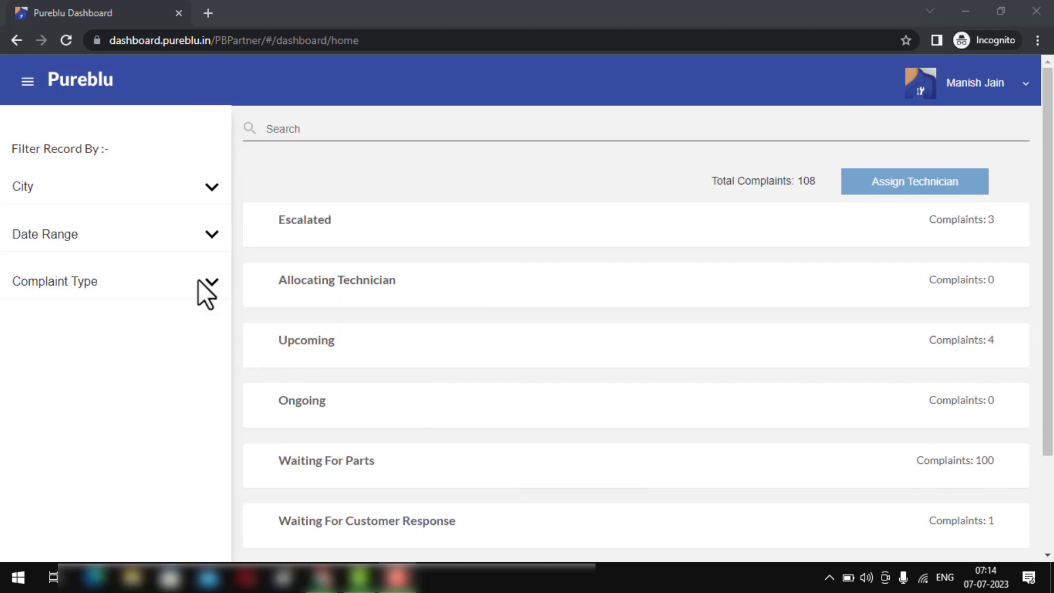
- Open the Technician Calendar and load the four upcoming July 7, 2023 Ferrari India bookings
click(28, 90)
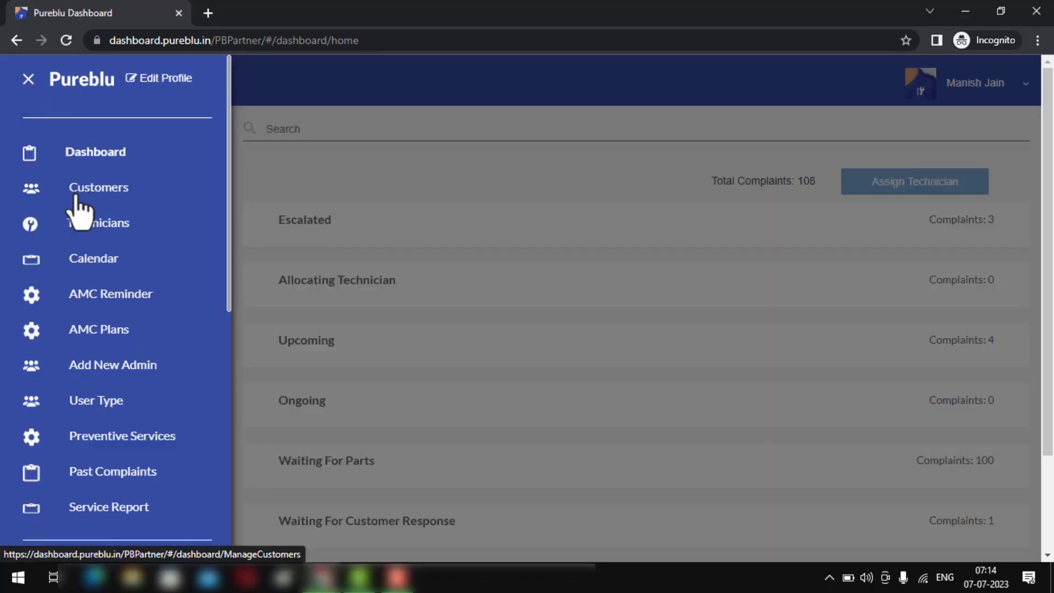
click(91, 258)
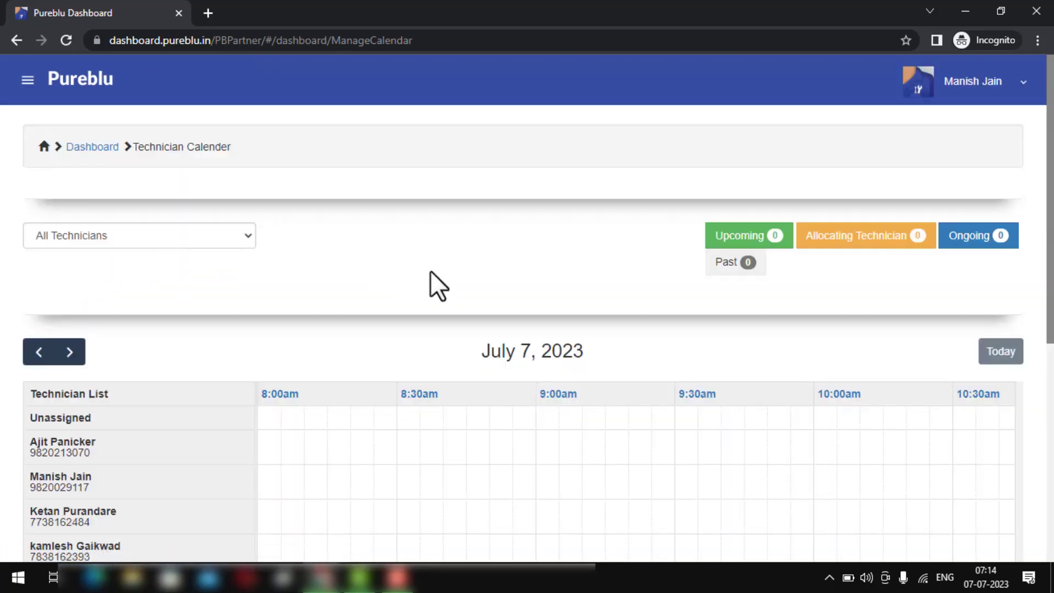
scroll(430, 271, down, 4)
scroll(430, 271, up, 4)
scroll(250, 442, down, 1)
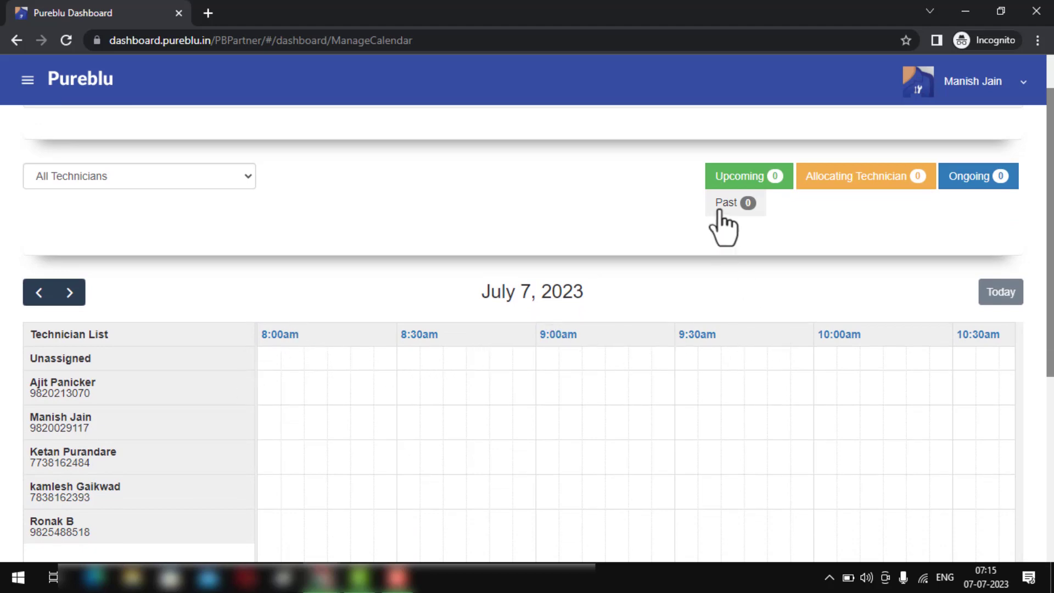
scroll(722, 230, up, 1)
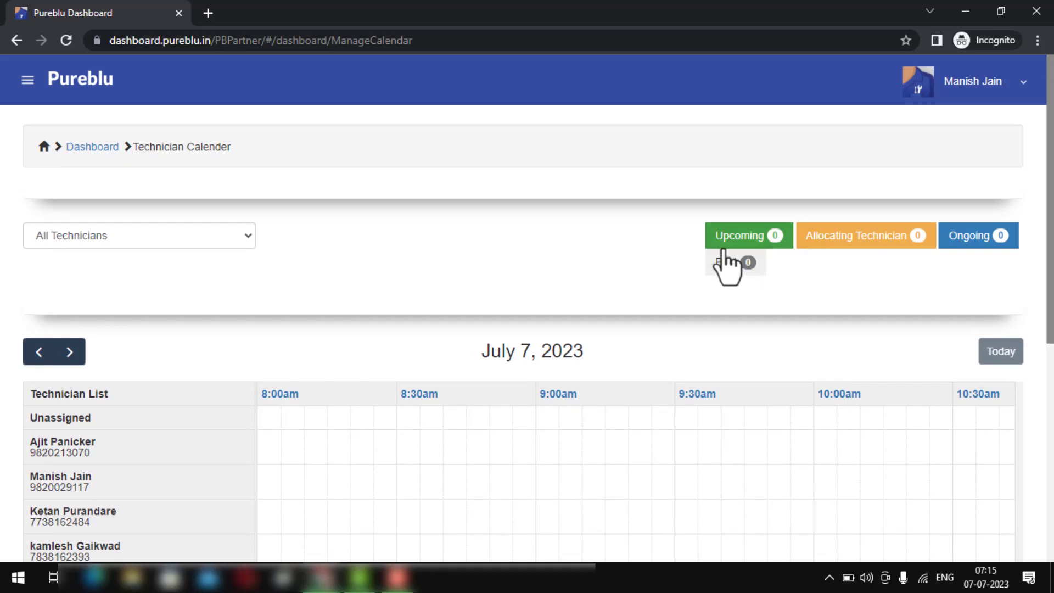
click(782, 242)
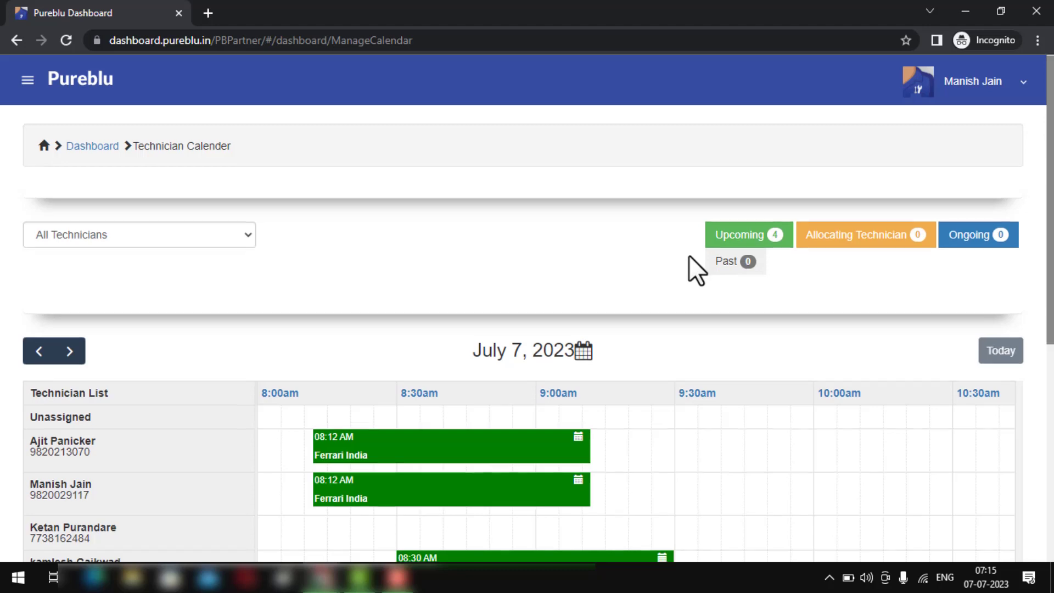
scroll(689, 255, down, 3)
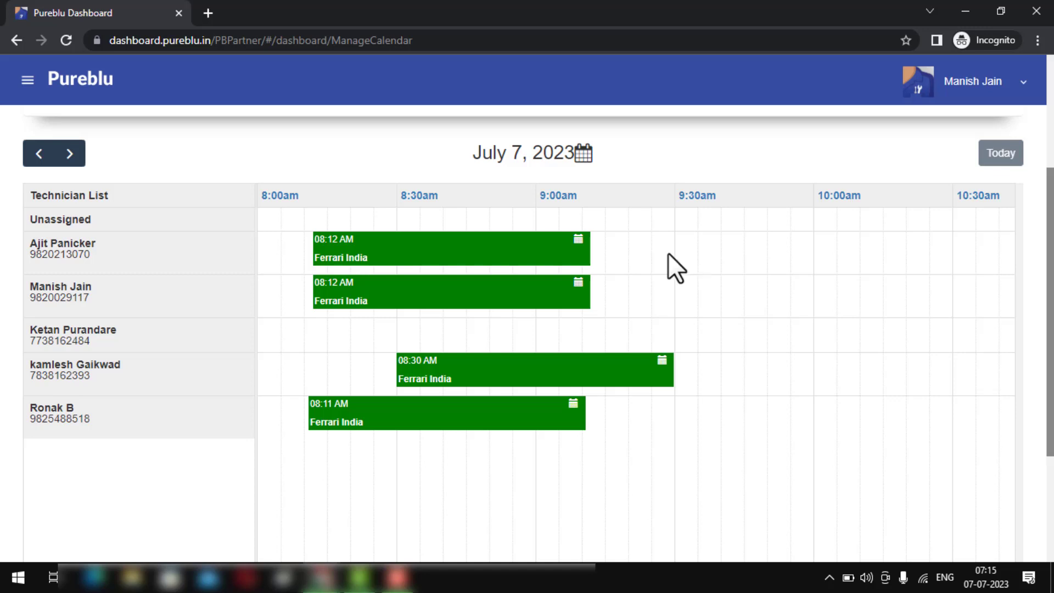
- Drag the 08:12 AM Ferrari India job to the empty technician row and confirm the reassignment
mouse_move(457, 274)
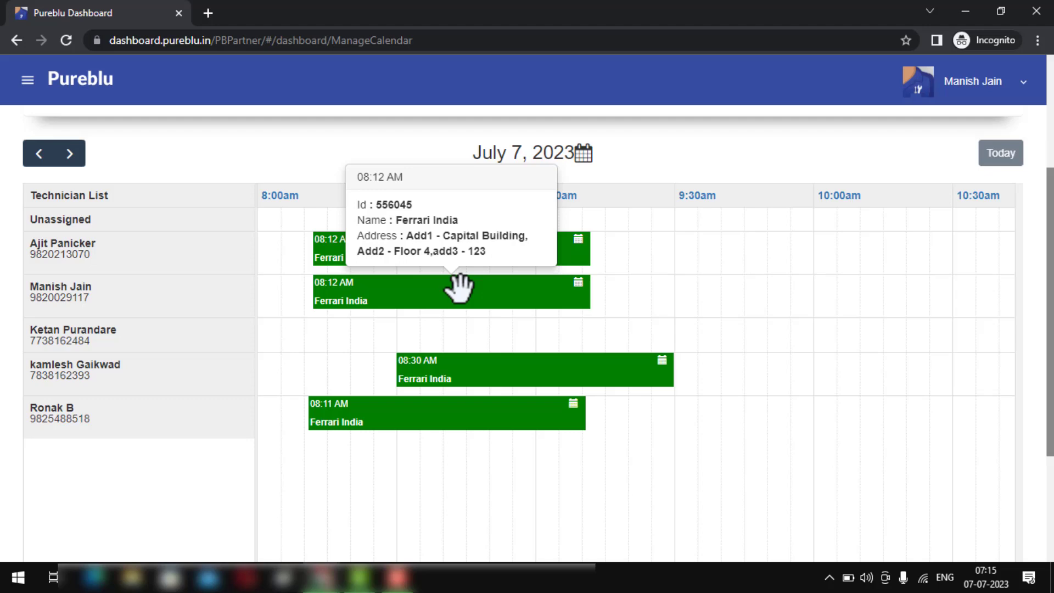
drag(458, 286, 550, 341)
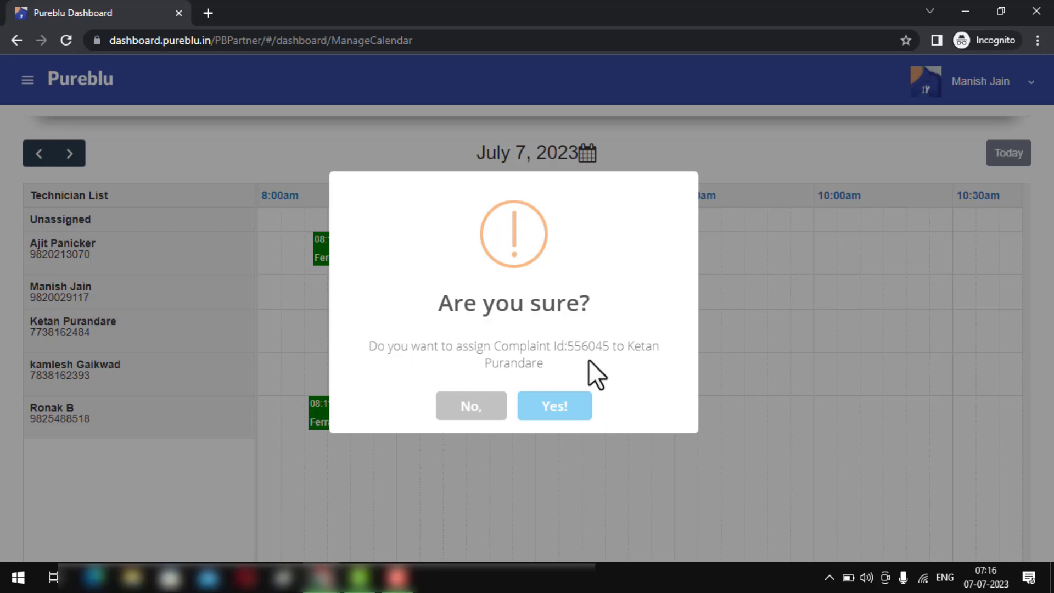
click(560, 406)
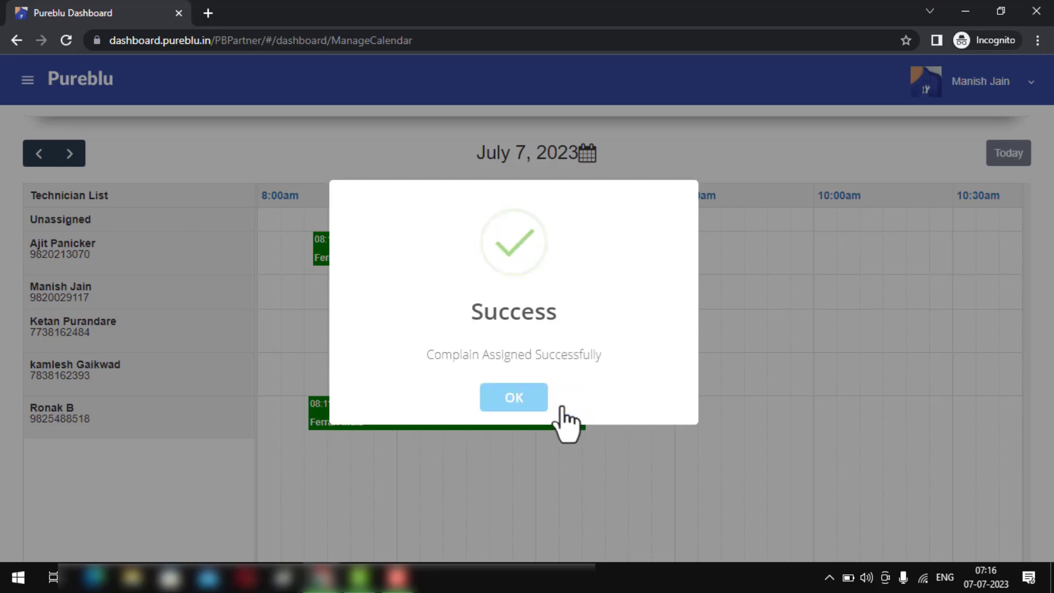
click(516, 398)
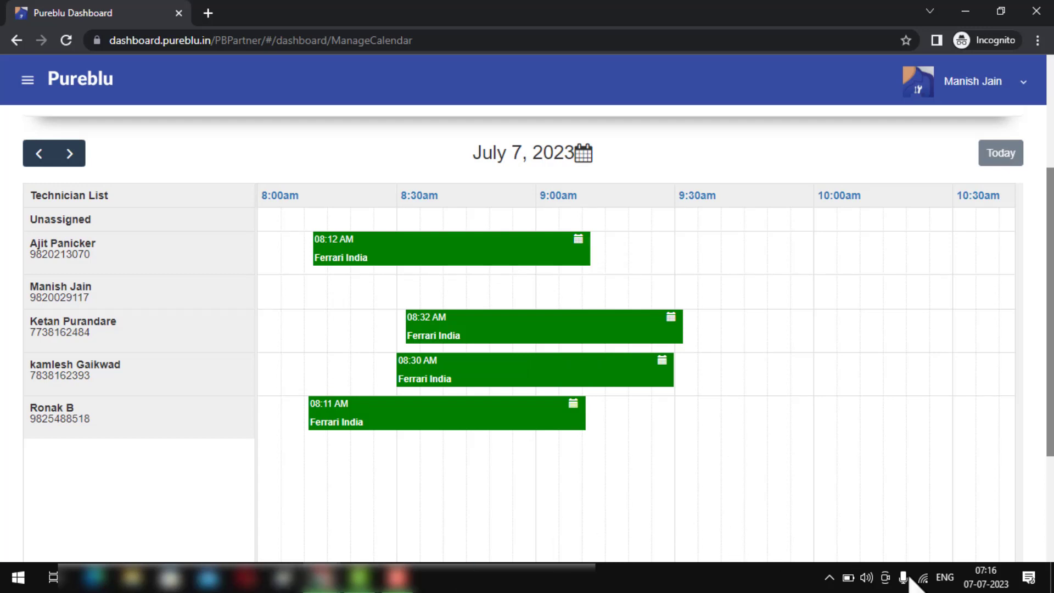
scroll(527, 329, up, 1)
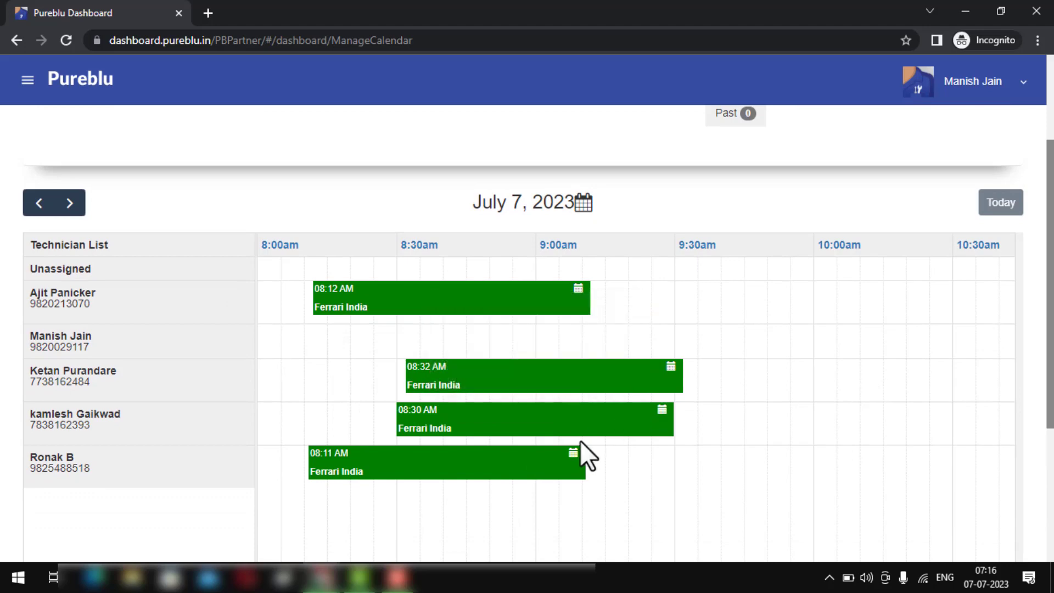
mouse_move(517, 469)
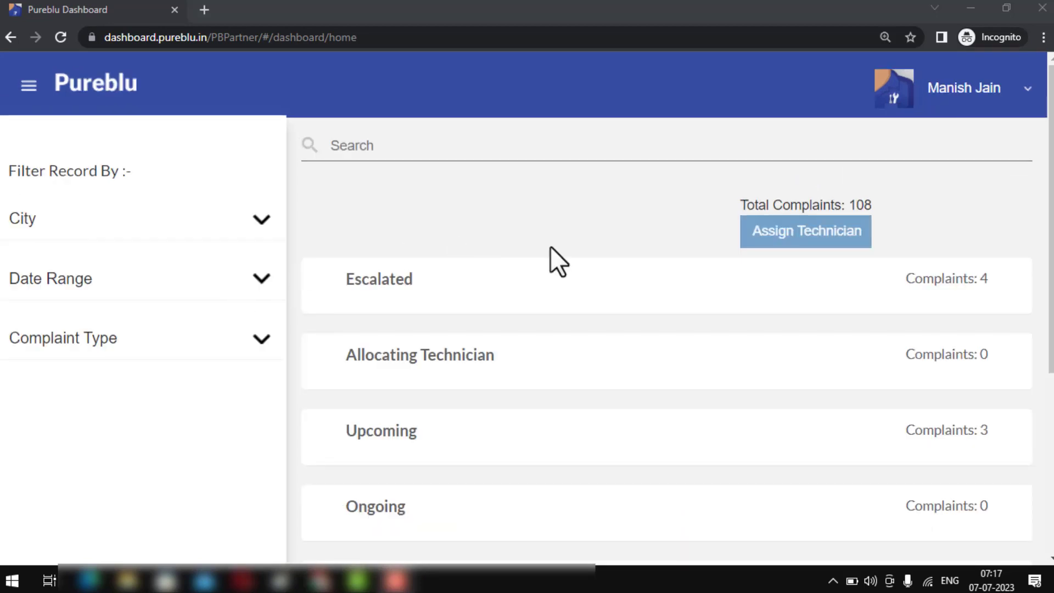
- Open the escalated 07 July Ferrari India complaint and assign the technician found by name search as its assistant
key(ctrl+minus)
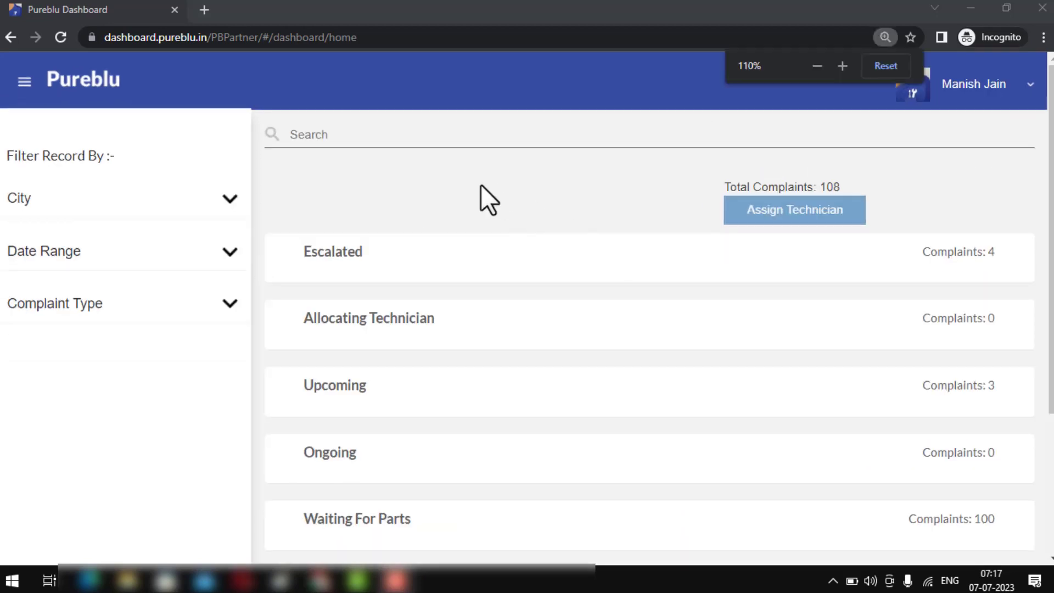
click(330, 249)
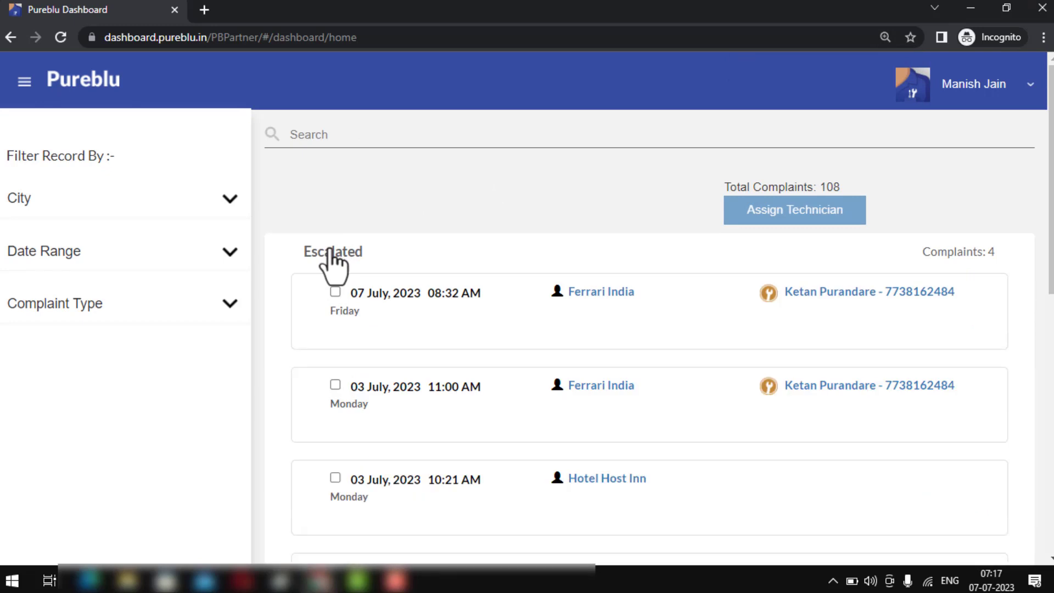
click(403, 294)
scroll(404, 291, down, 2)
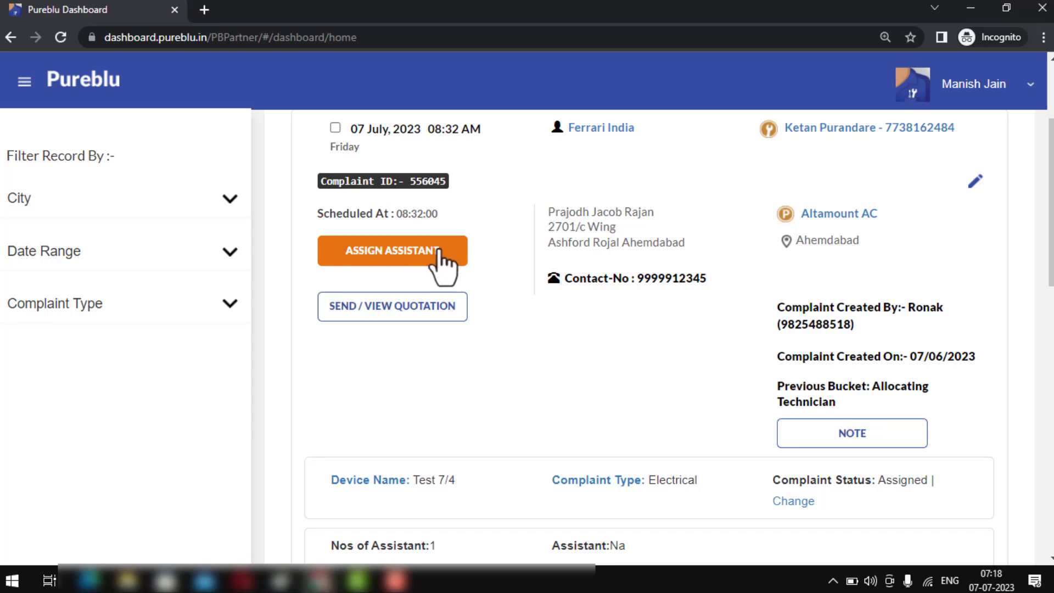
scroll(439, 249, up, 1)
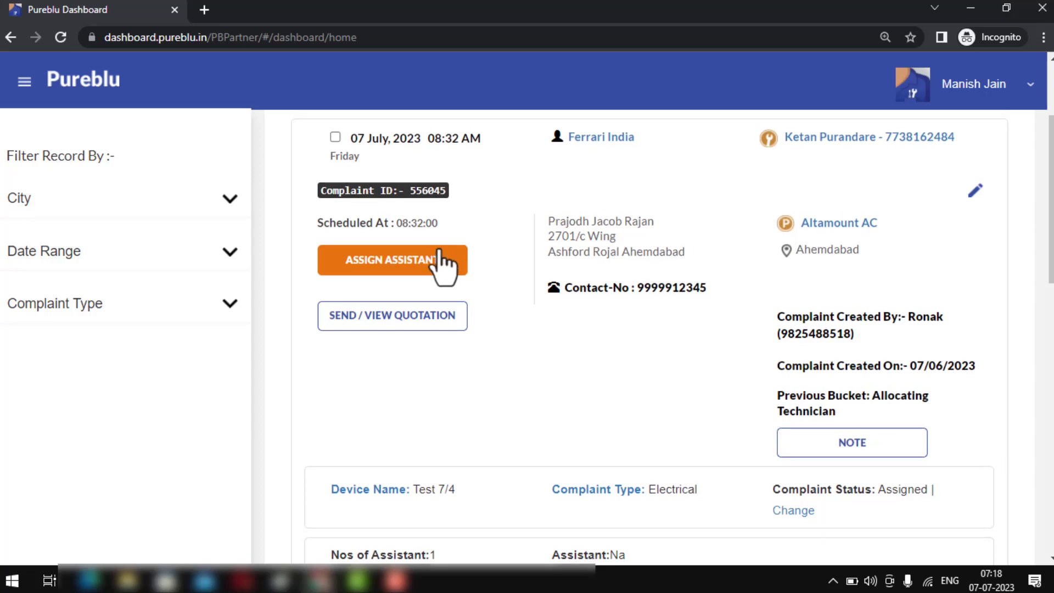
click(409, 269)
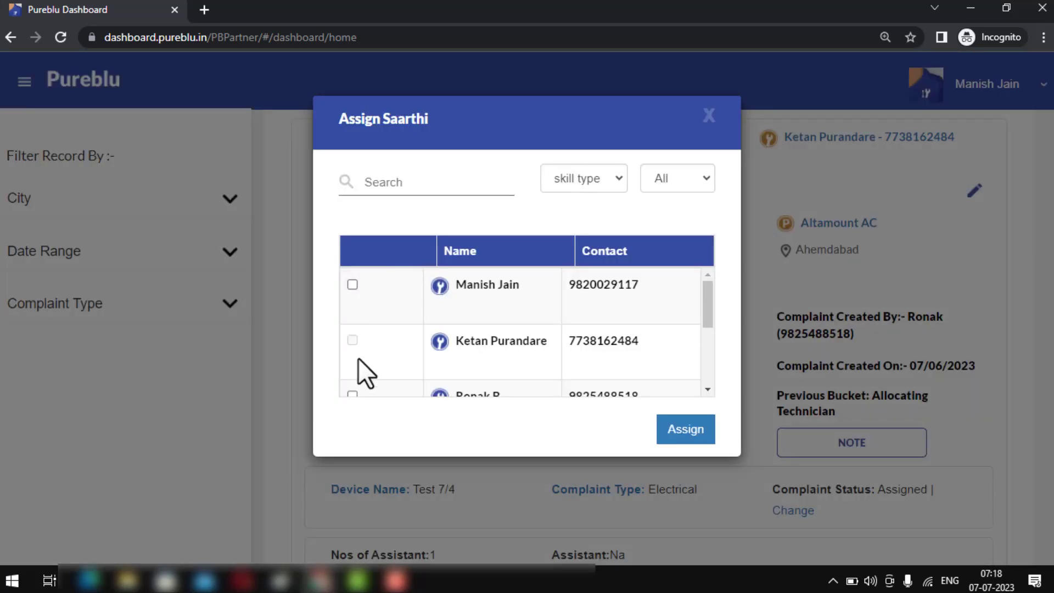
click(482, 185)
text(kam)
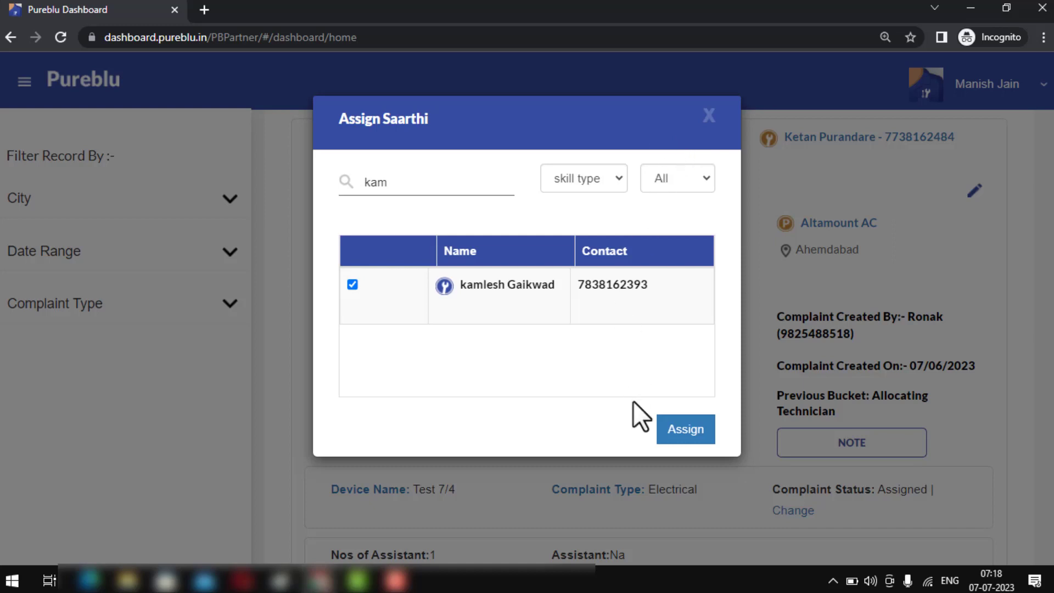
click(687, 431)
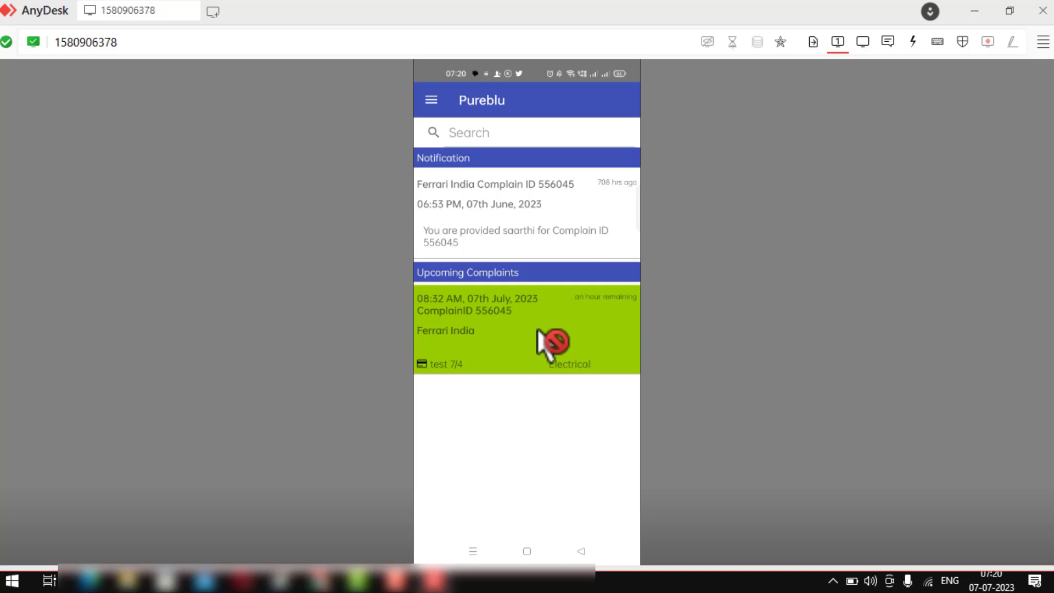
- Open the upcoming Ferrari India complaint in the phone app and start its service report
click(539, 332)
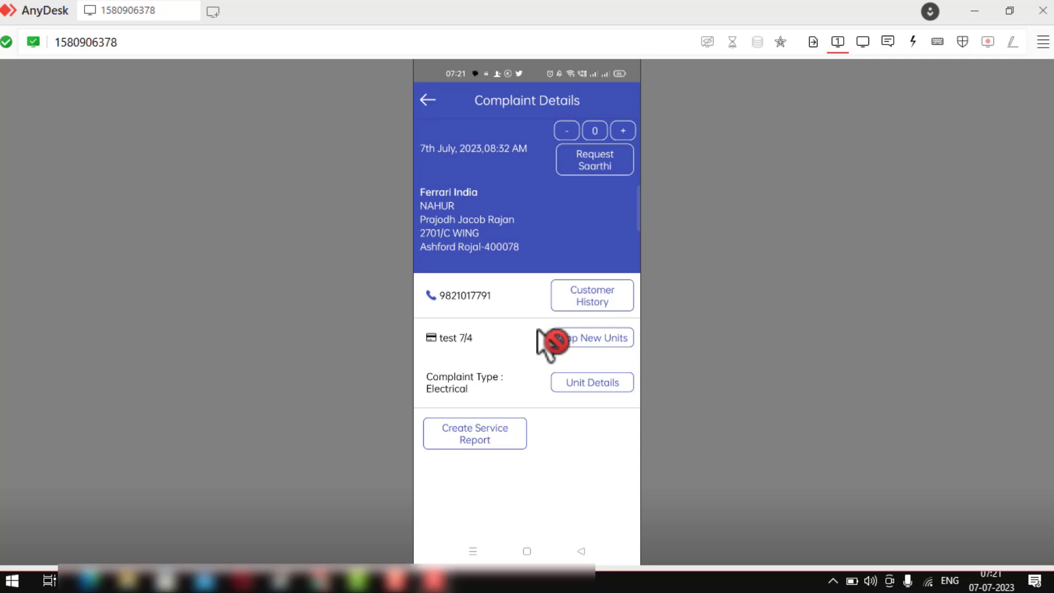
click(483, 439)
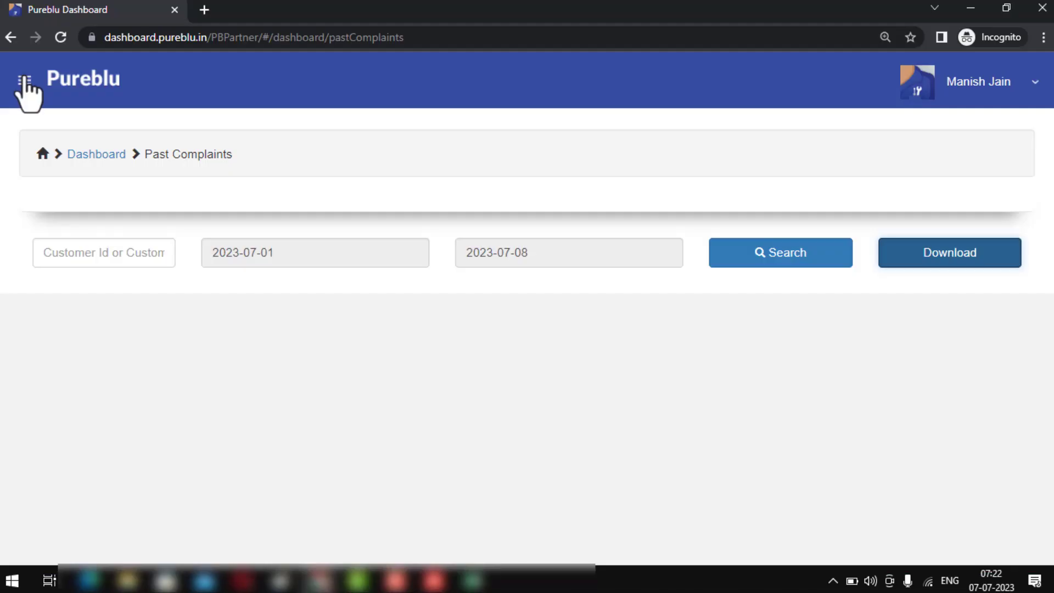
- Go to the Technician Report page from the navigation sidebar
click(25, 82)
scroll(33, 326, down, 3)
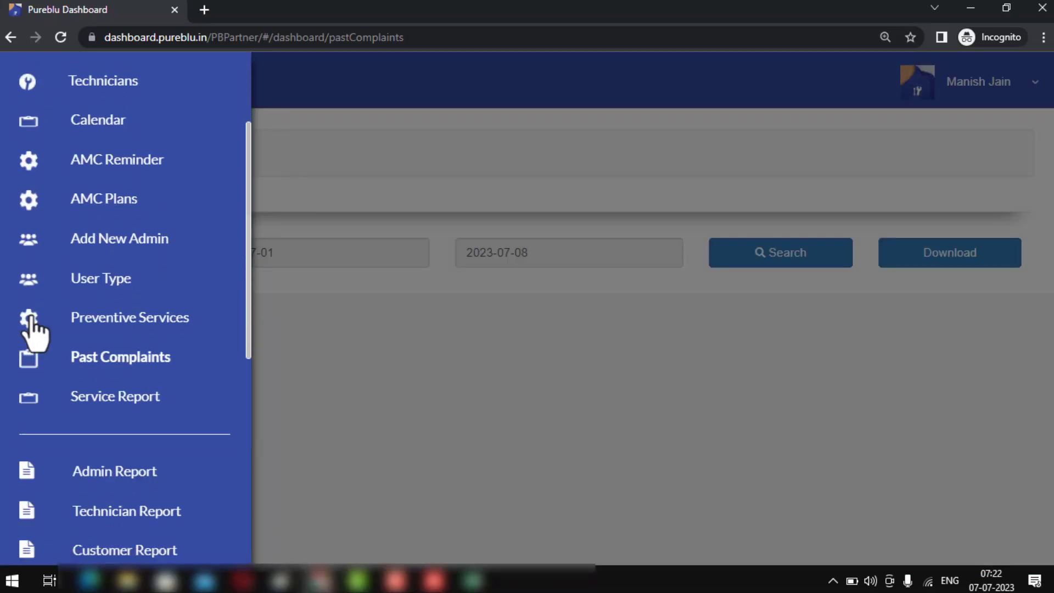
scroll(33, 328, down, 3)
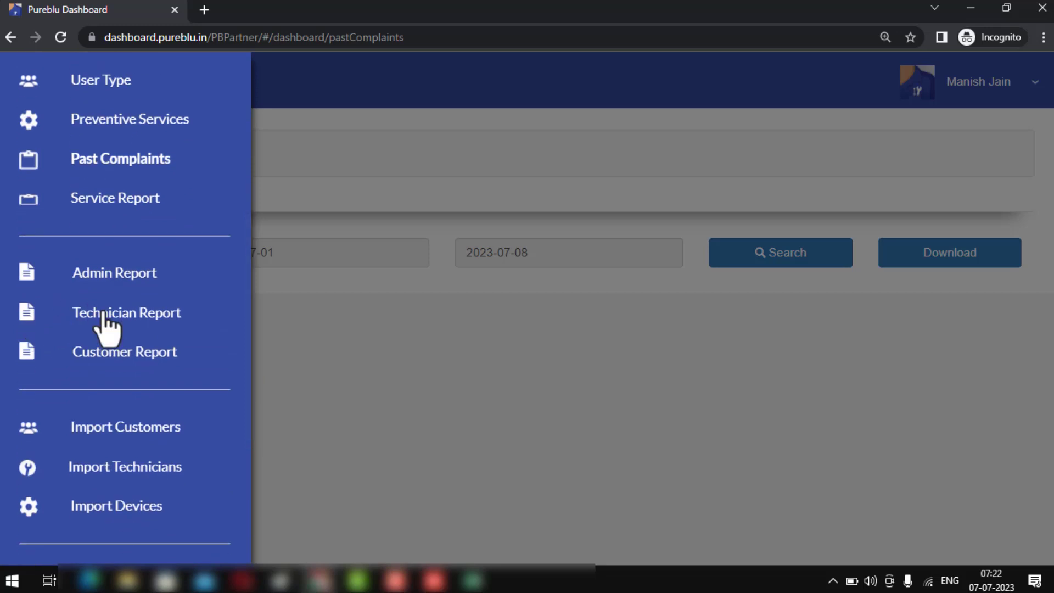
click(104, 314)
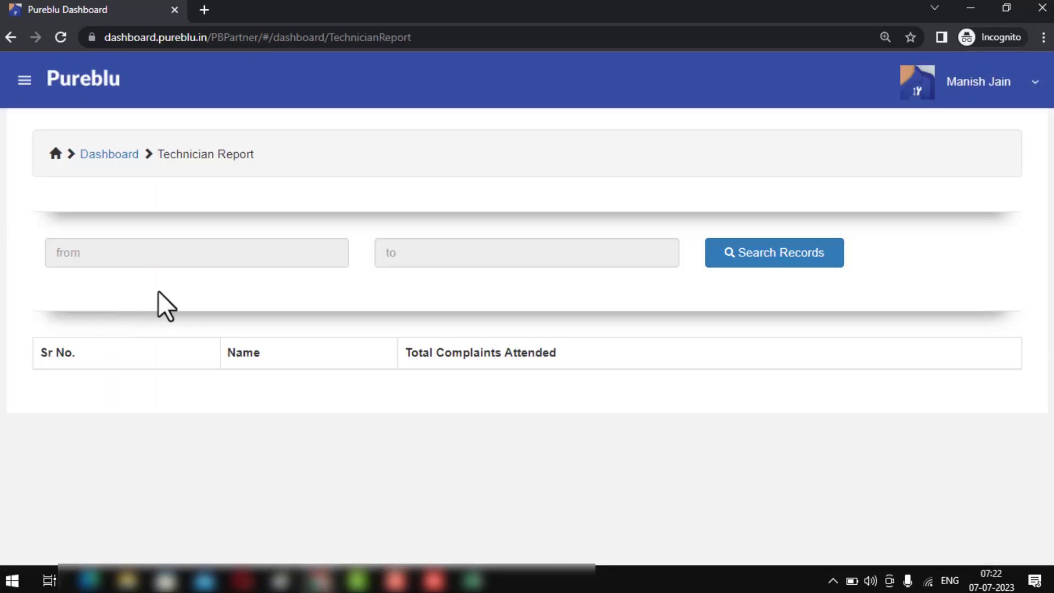
- Search technician records from 2023-07-06 to 2023-07-08, then download and open the report
click(226, 241)
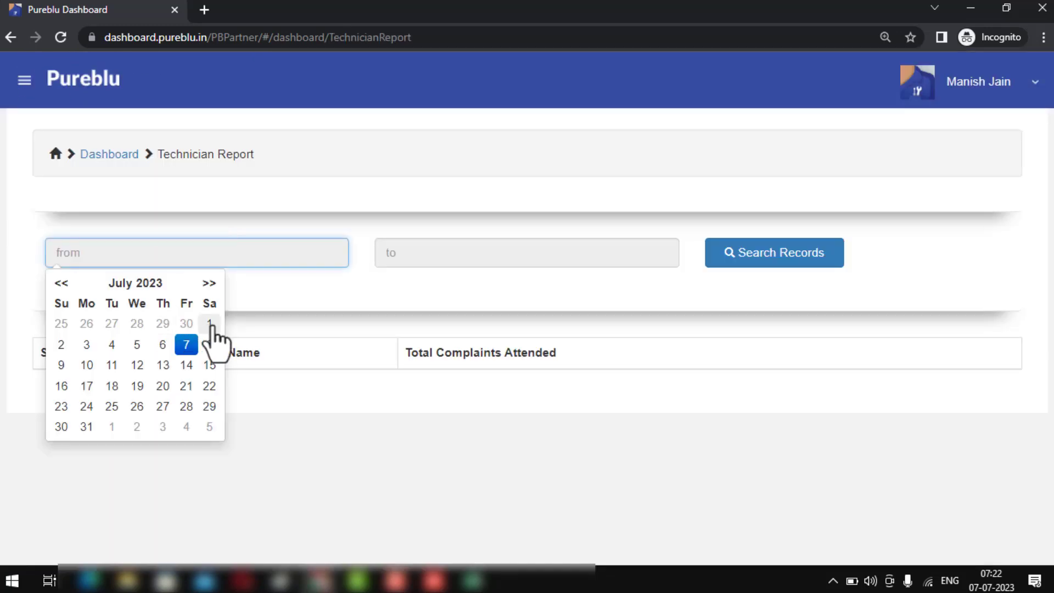
click(163, 344)
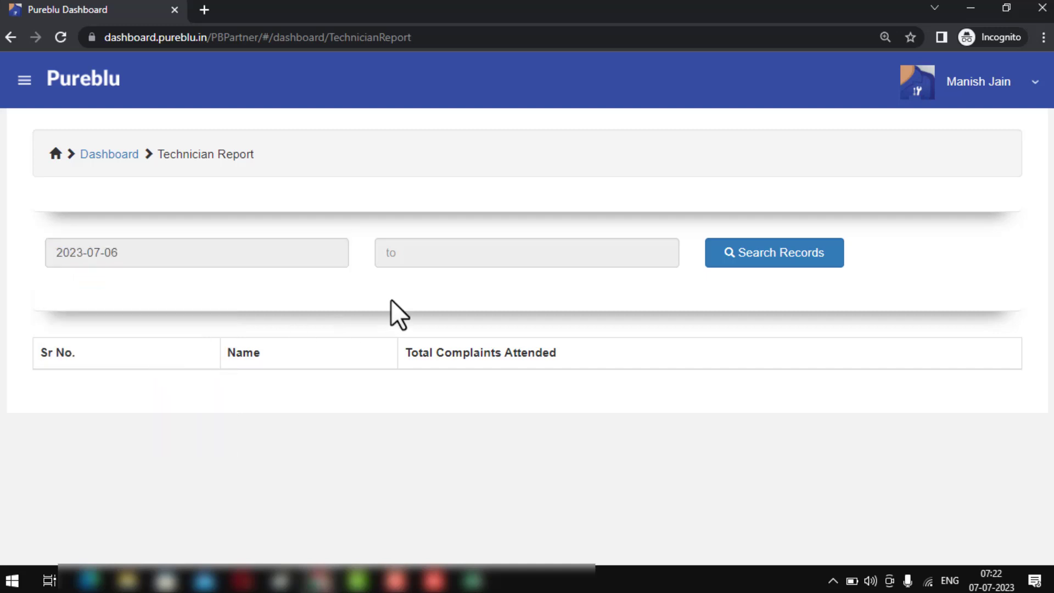
click(474, 253)
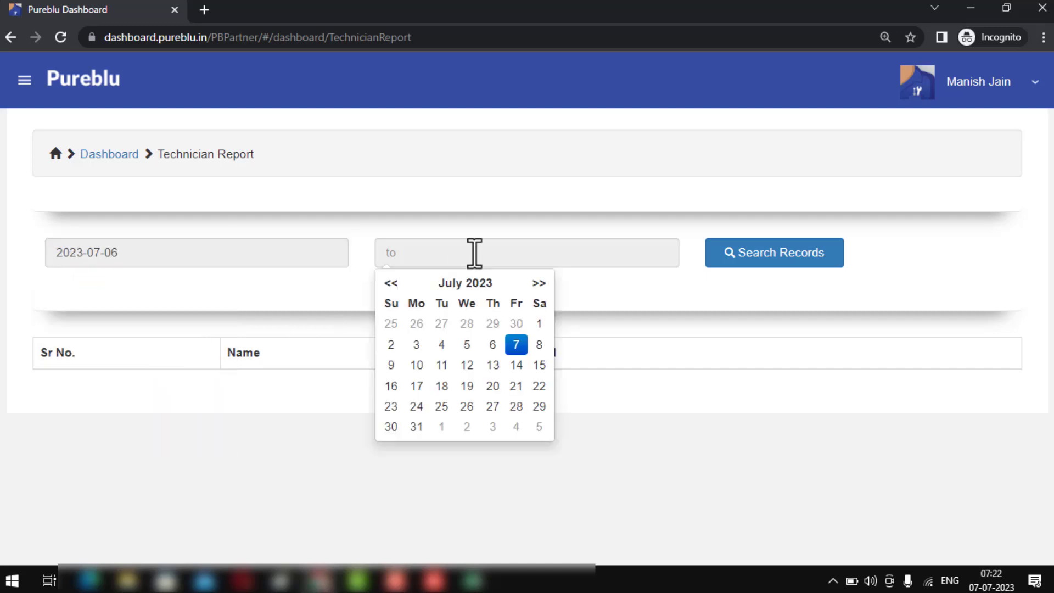
click(539, 344)
click(748, 263)
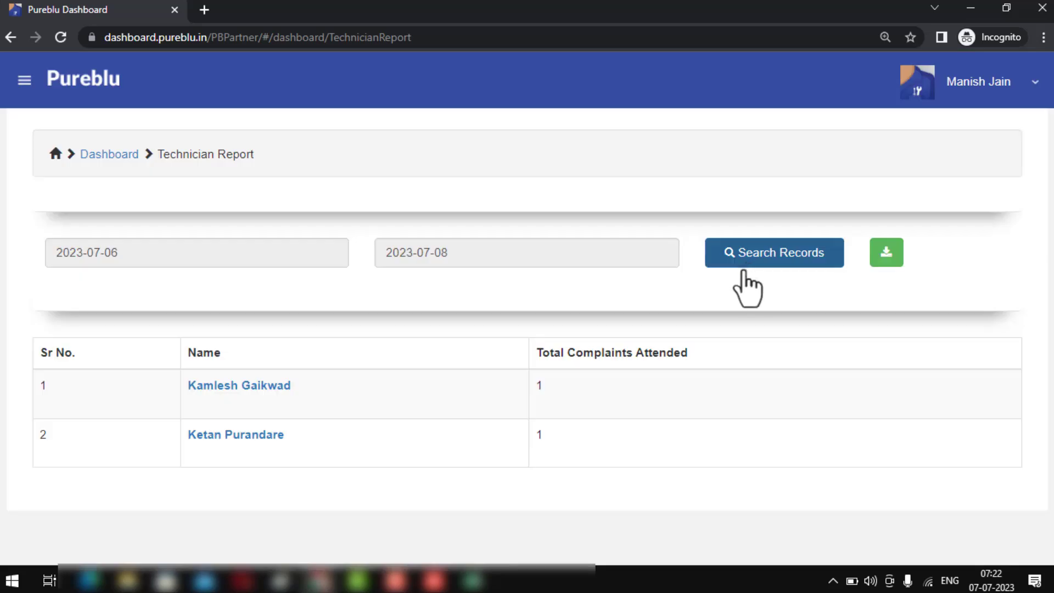
click(889, 257)
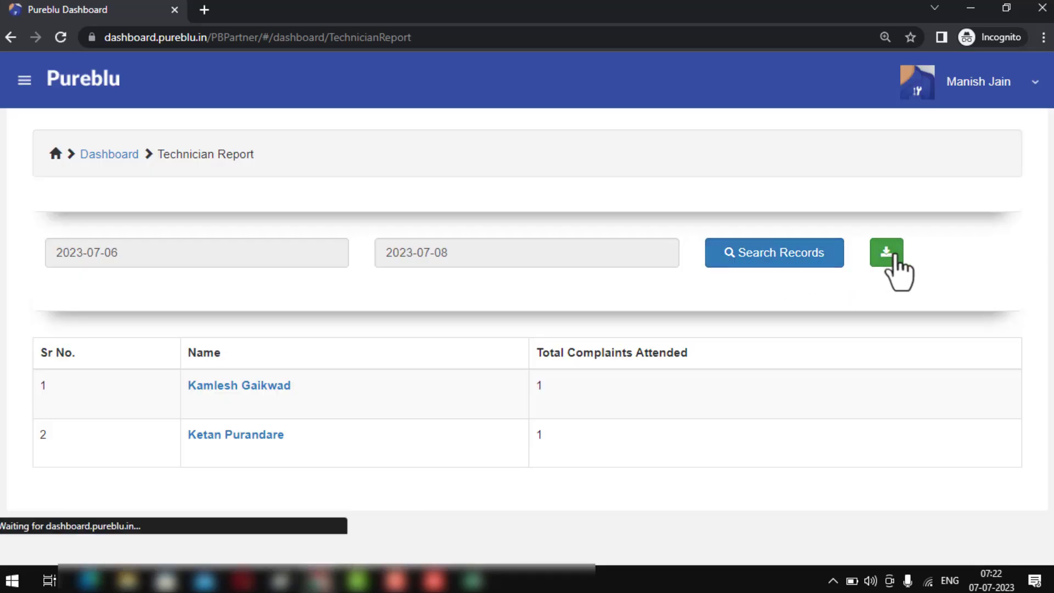
click(110, 536)
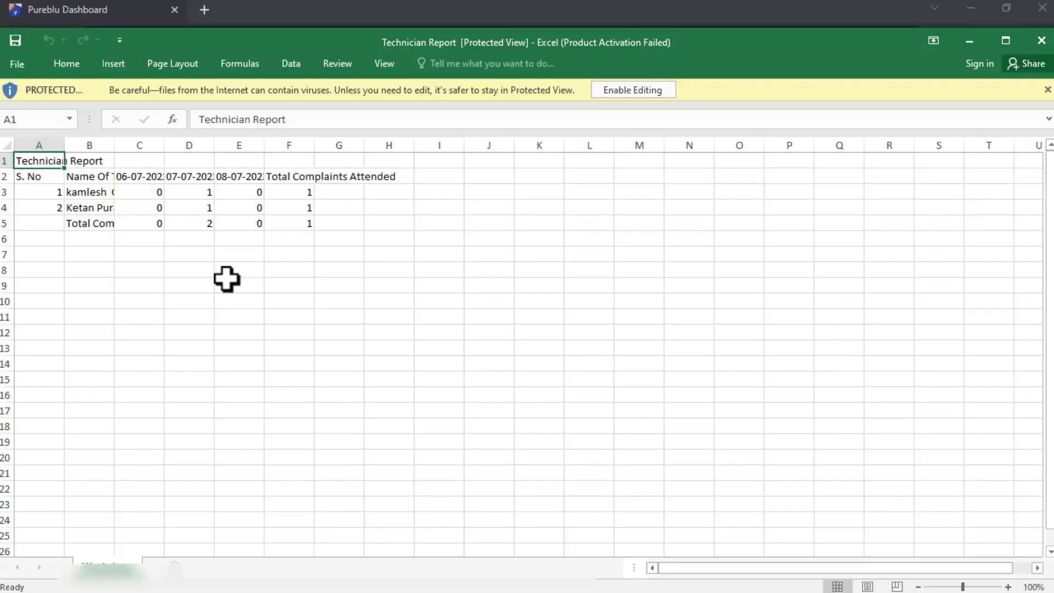
- AutoFit all columns, then check both technicians' counts for 07-07-2023 in D3 and D4
double_click(61, 144)
click(235, 204)
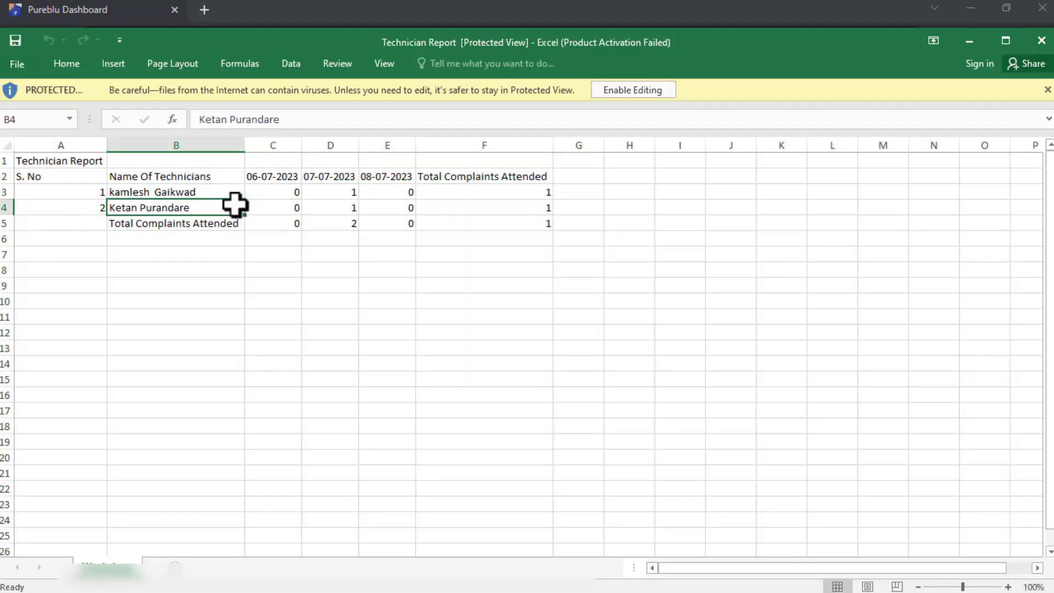
key(Right)
key(Right)
key(Up)
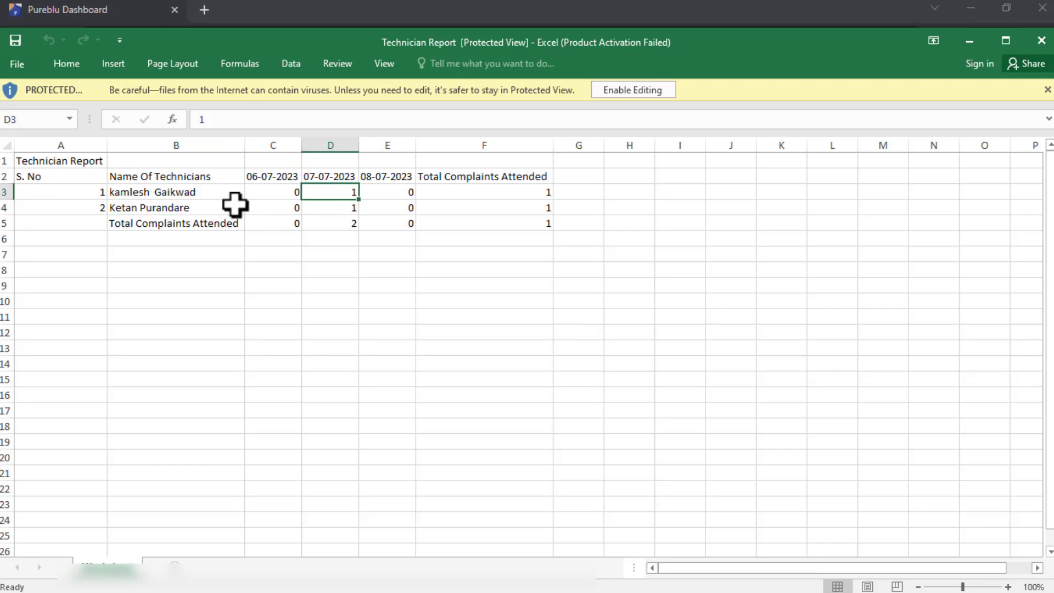
key(Down)
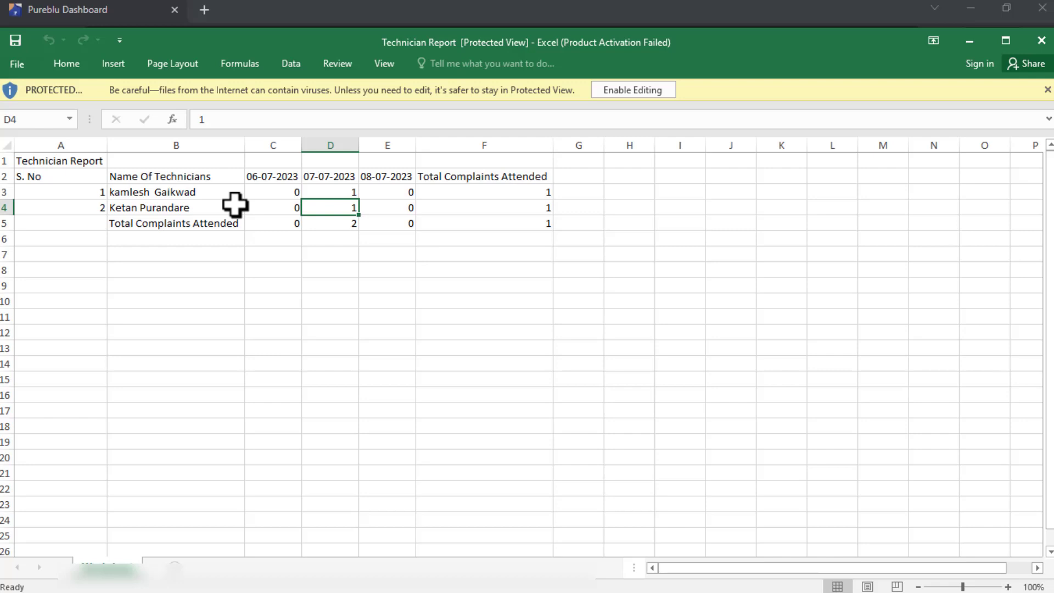
- Check the 06-07-2023 and 08-07-2023 counts and the daily totals in row 5
key(Up)
key(Left)
key(Right)
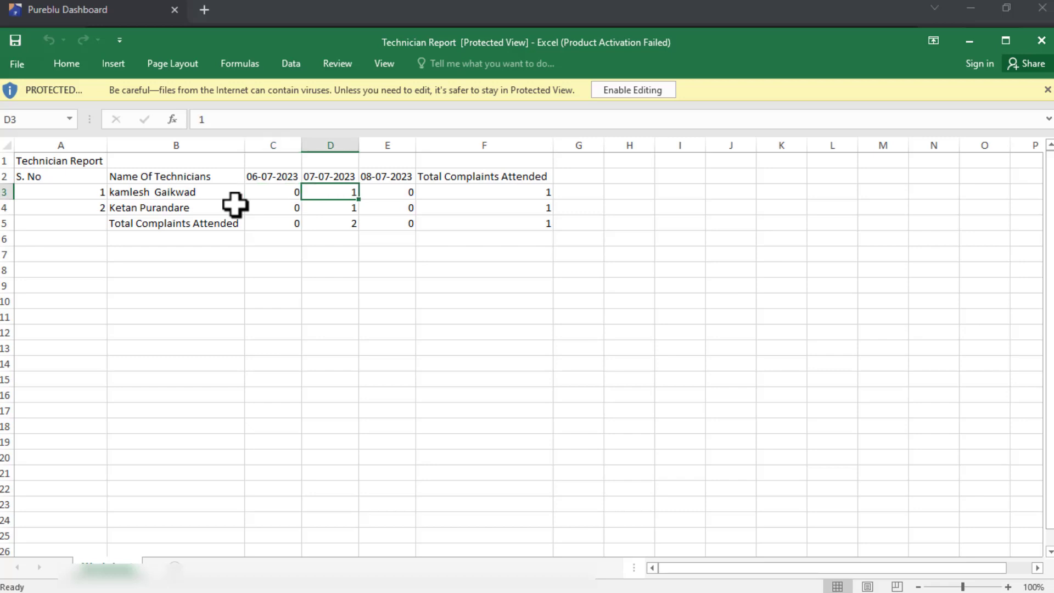
key(Right)
key(Down)
key(Down)
key(Left)
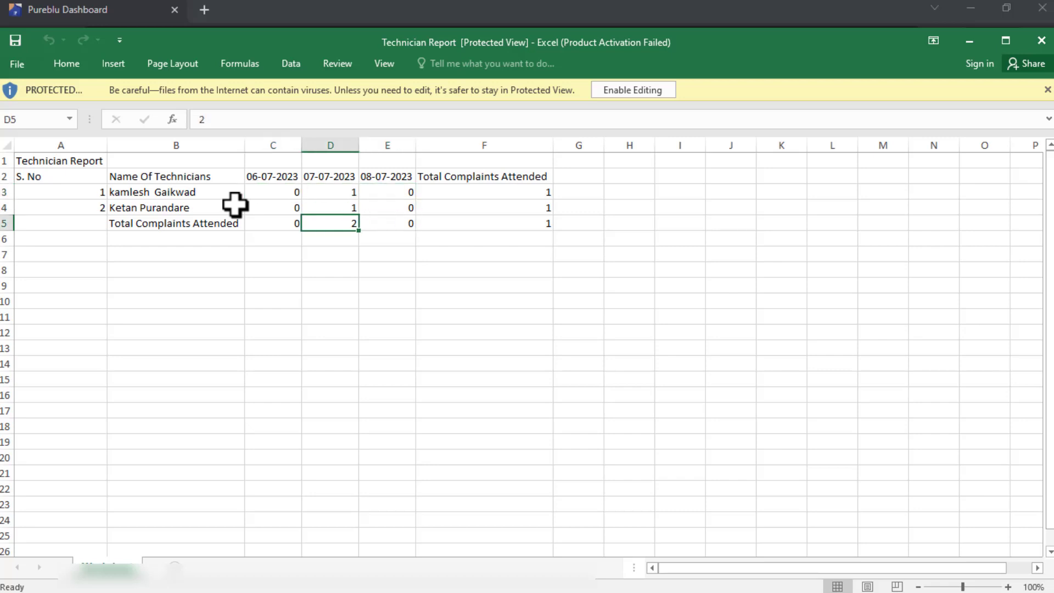
key(Right)
key(Right)
key(Right)
key(Right)
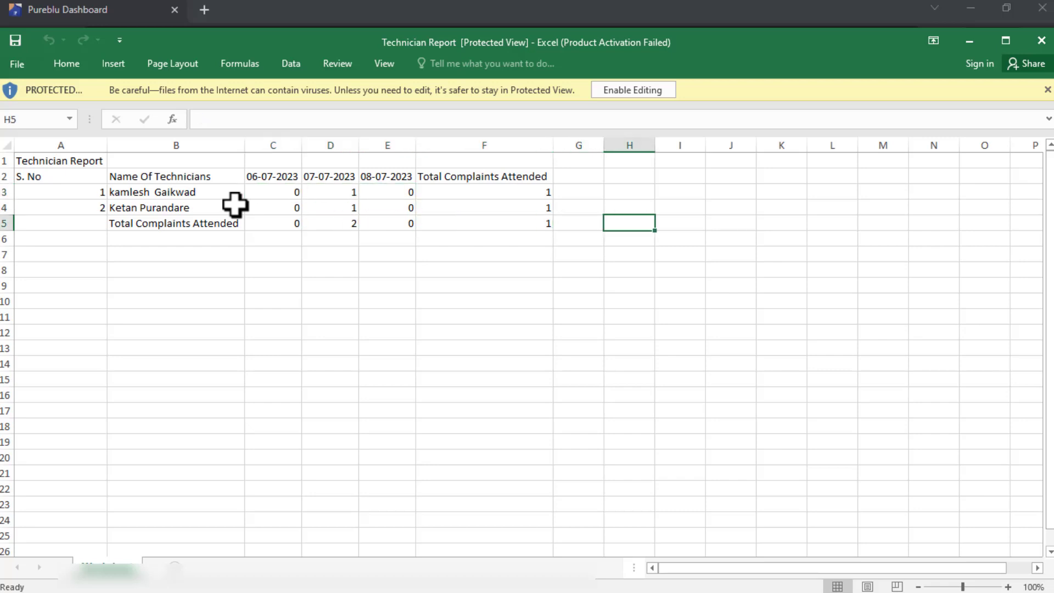